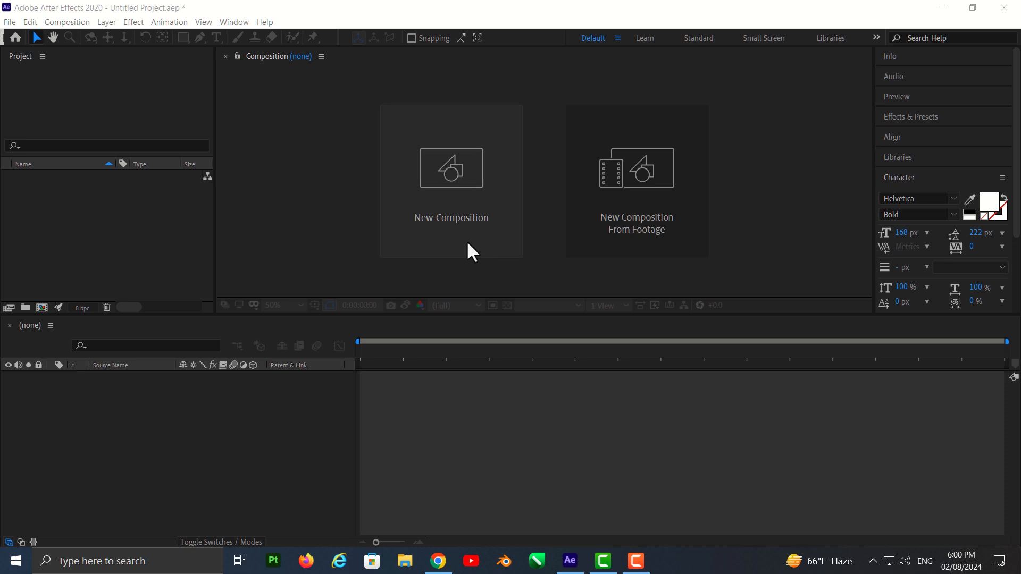
Create a new composition, Comp 1, with the HDTV 1080 24 preset and a 10-second duration.
left_click(437, 164)
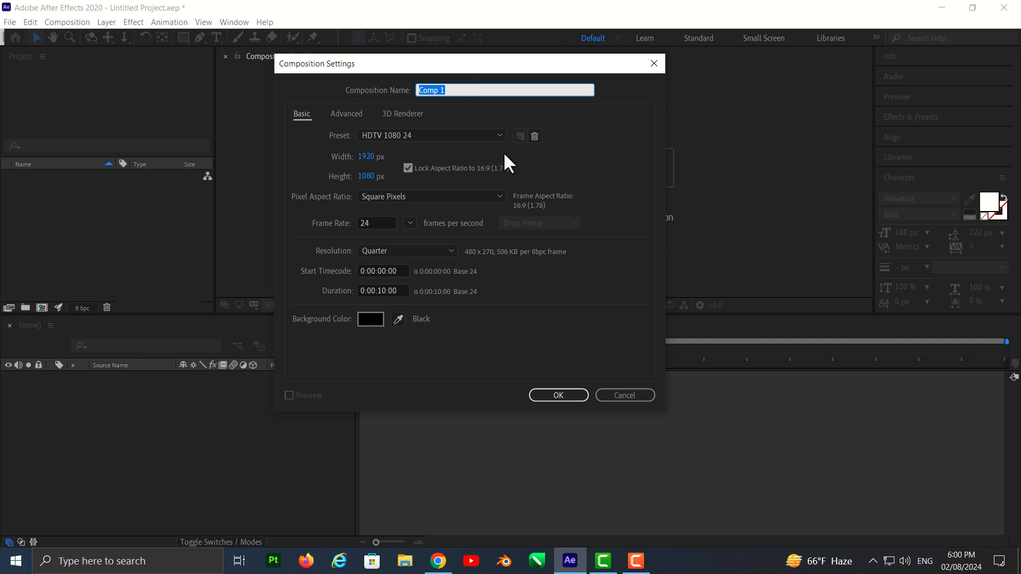
left_click(557, 395)
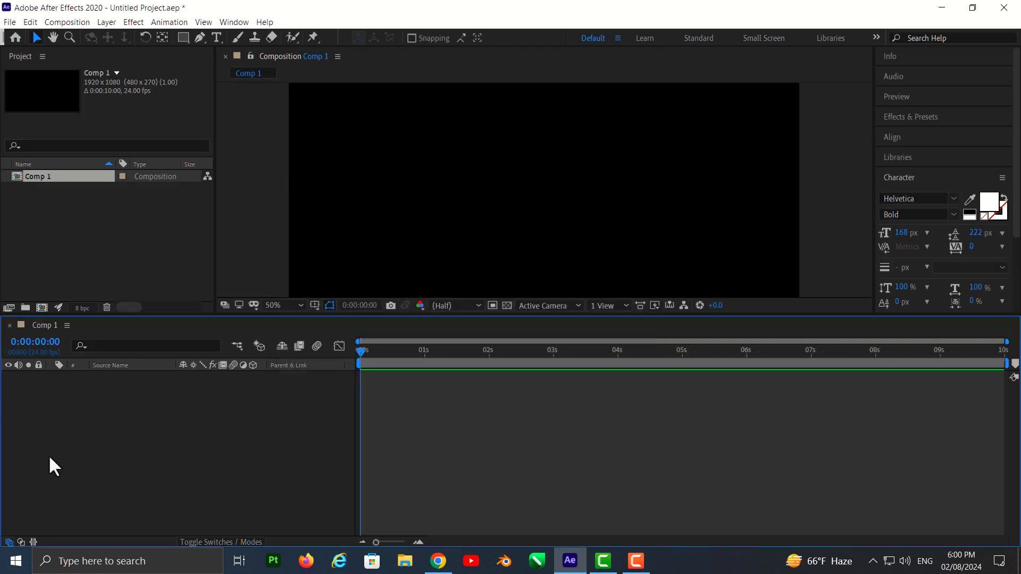
scroll(478, 250, "down", 2)
scroll(455, 266, "up", 2)
right_click(144, 455)
mouse_move(209, 330)
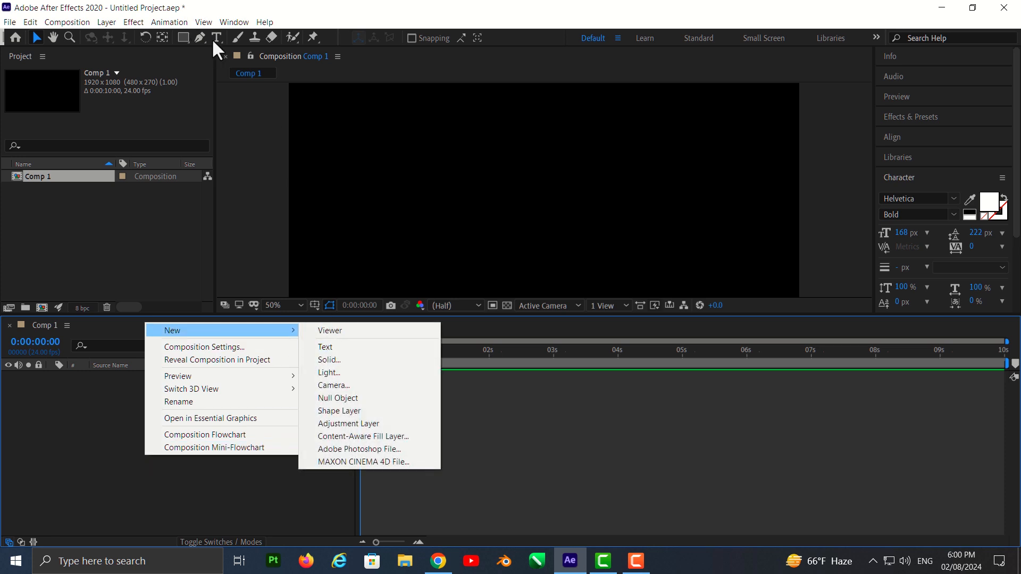
left_click(200, 561)
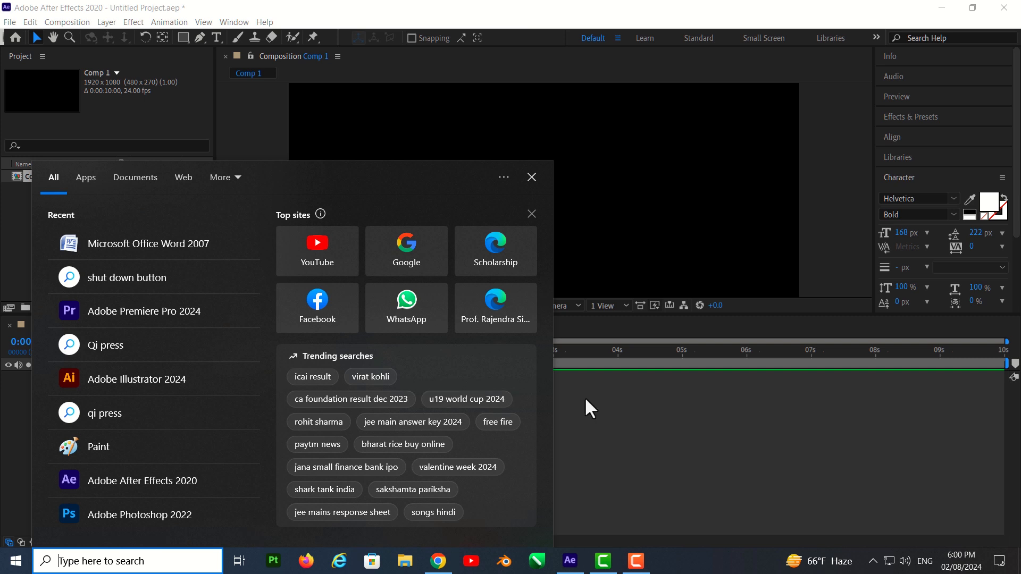
left_click(580, 398)
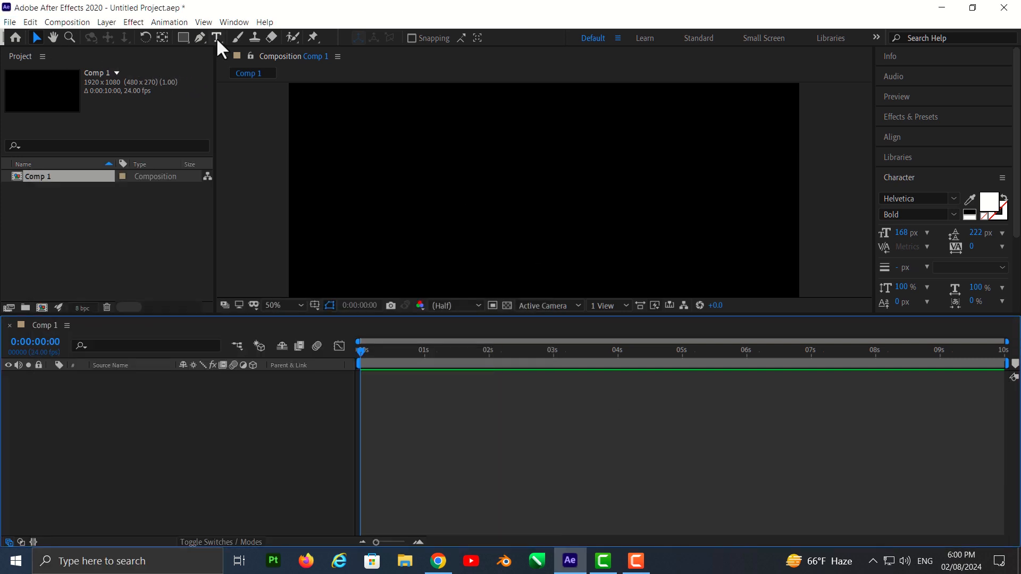
Add a new text layer to Comp 1 reading "HELLO HOW ARE U".
right_click(122, 429)
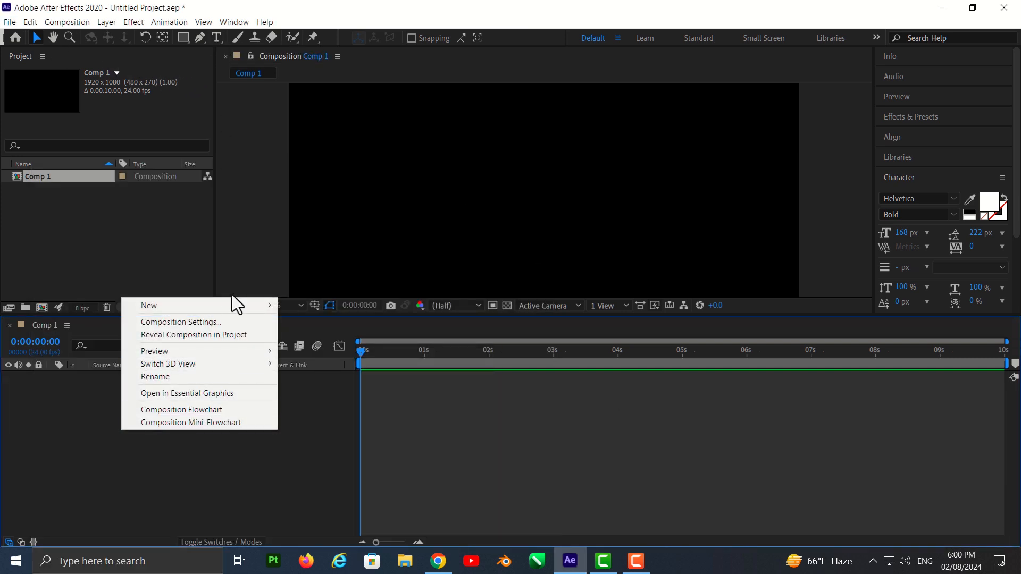
mouse_move(266, 308)
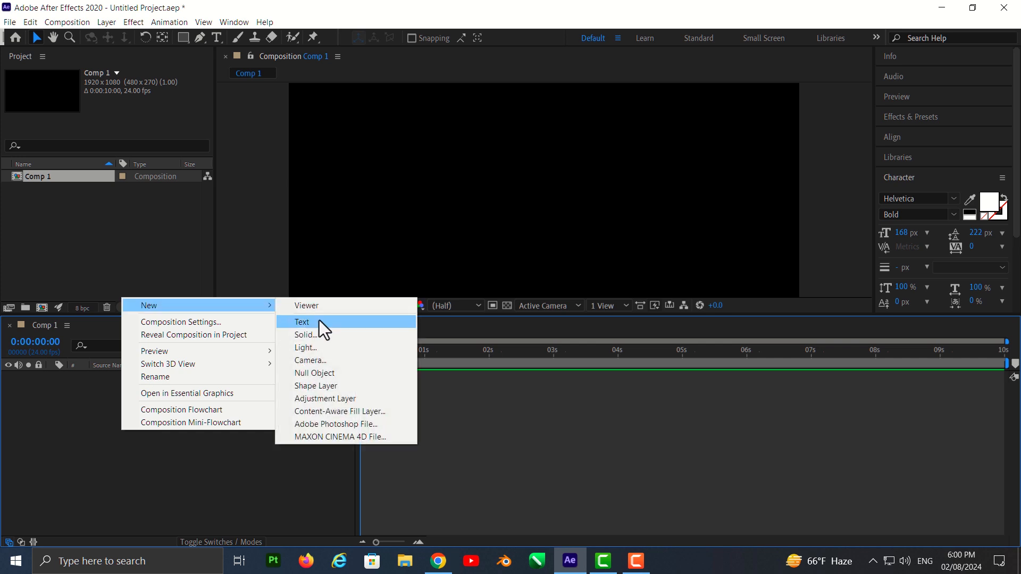
left_click(318, 321)
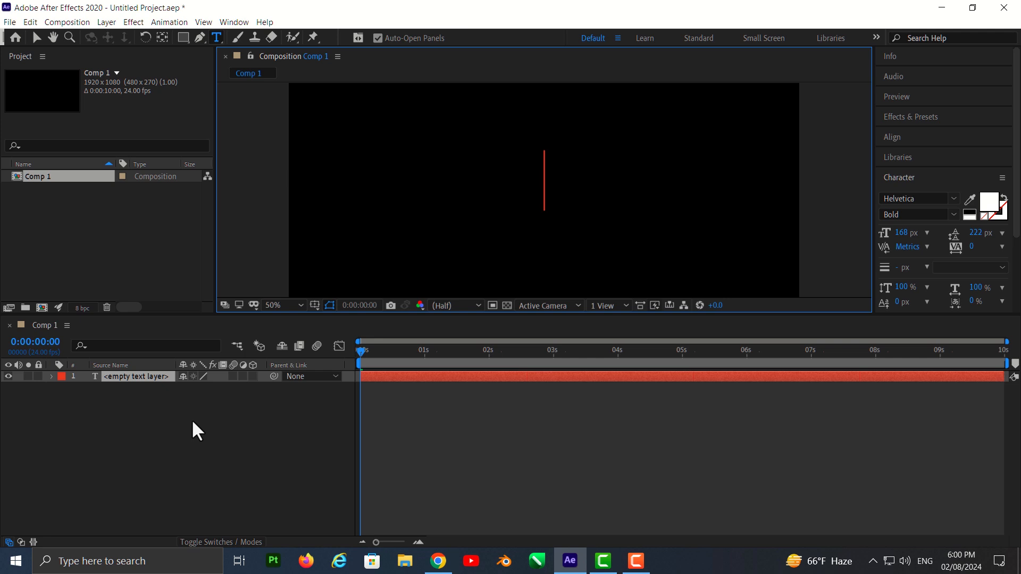
type("Hello")
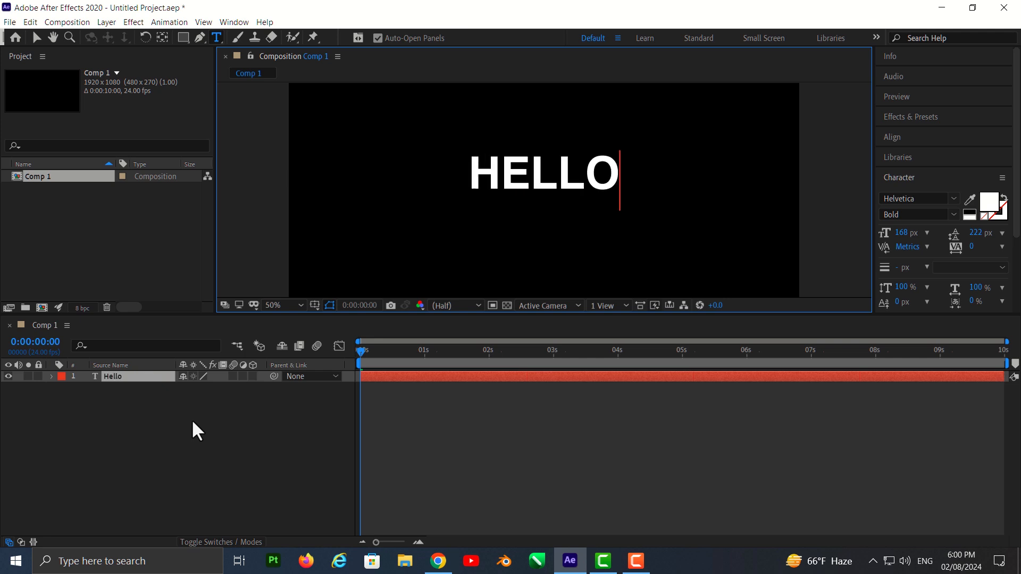
type(" how are ")
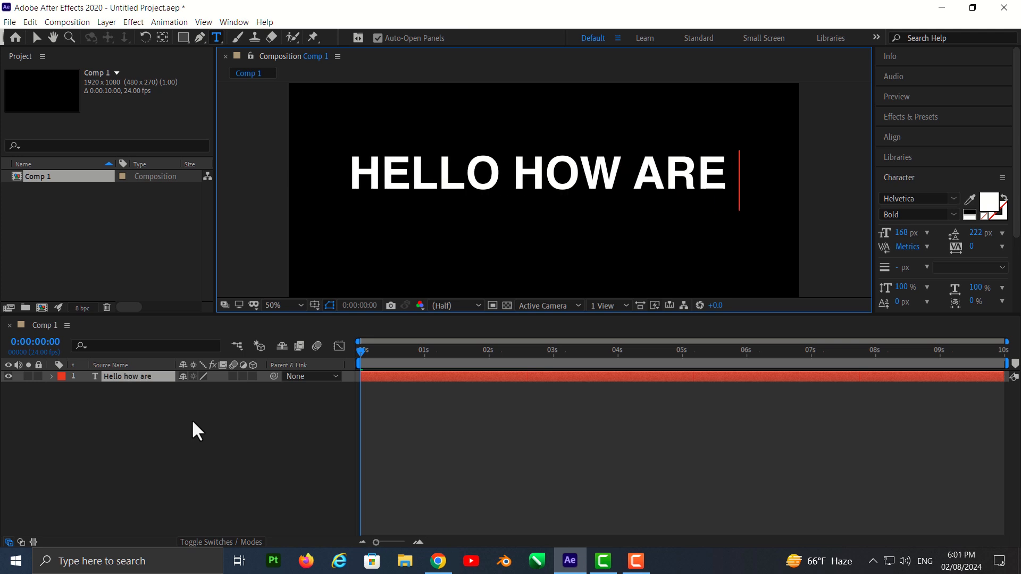
type("u")
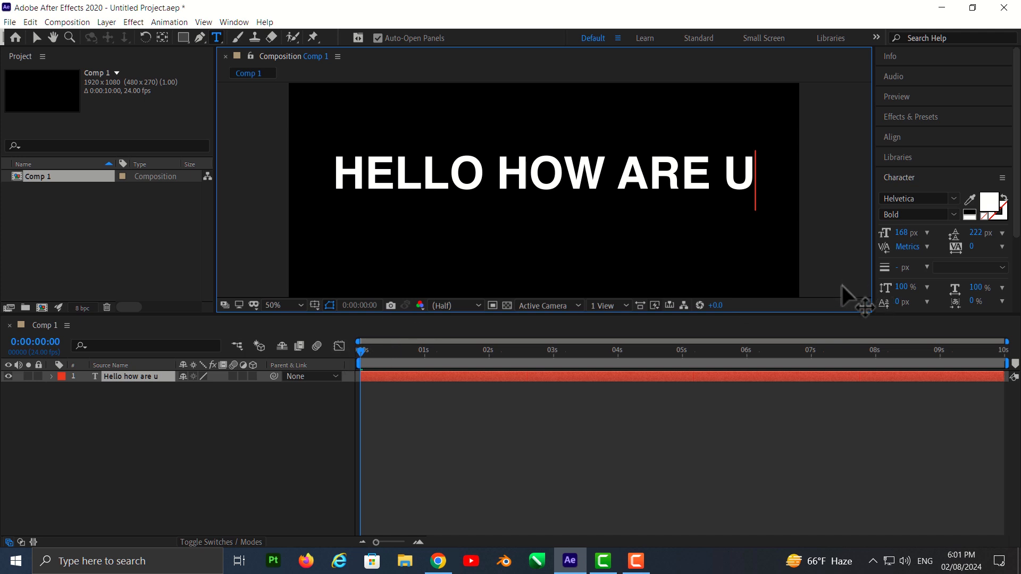
Try to change the text layer's font to Bernard MT Condensed.
left_click(958, 196)
scroll(846, 305, "up", 9)
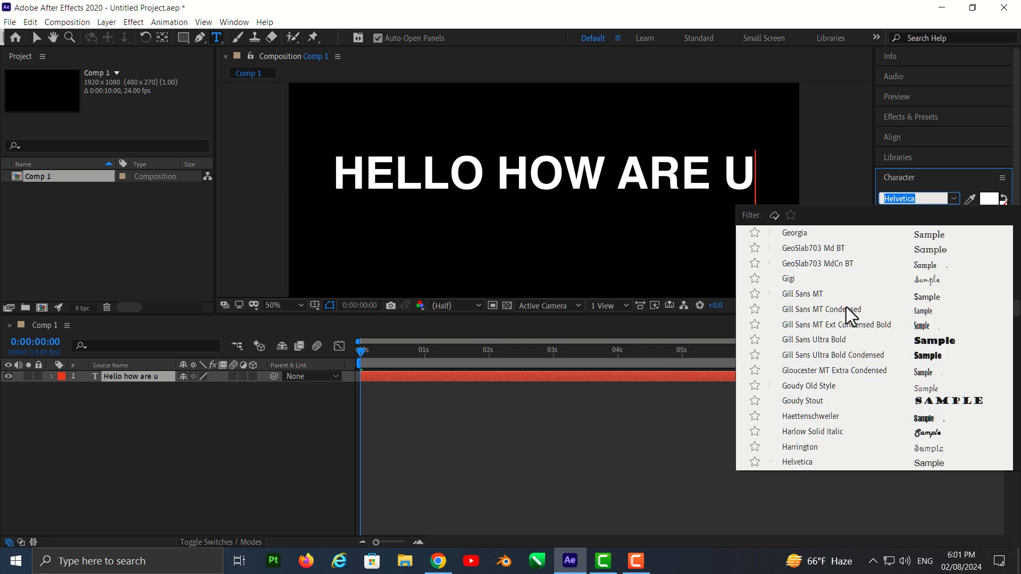
scroll(849, 316, "up", 10)
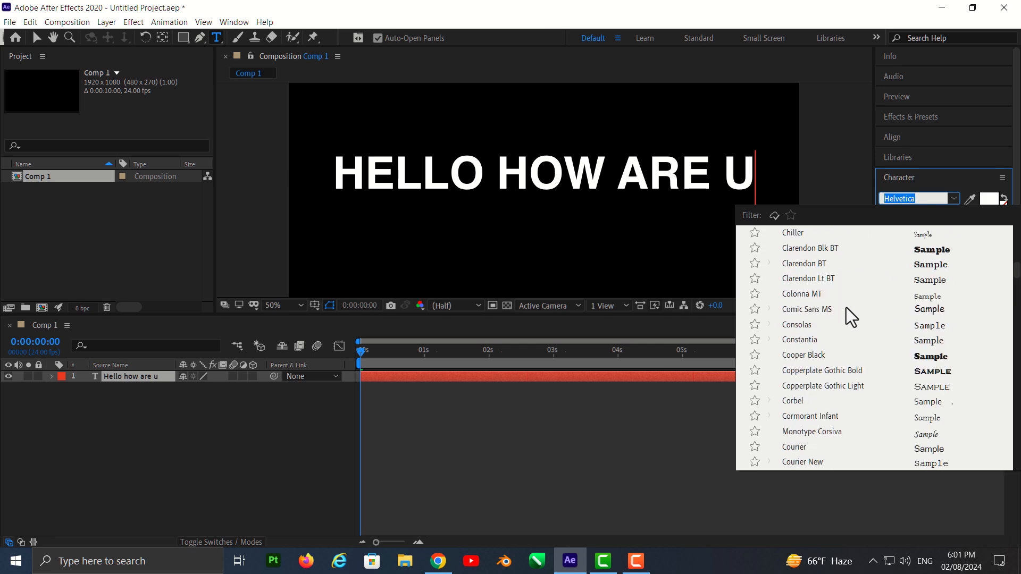
scroll(846, 308, "up", 6)
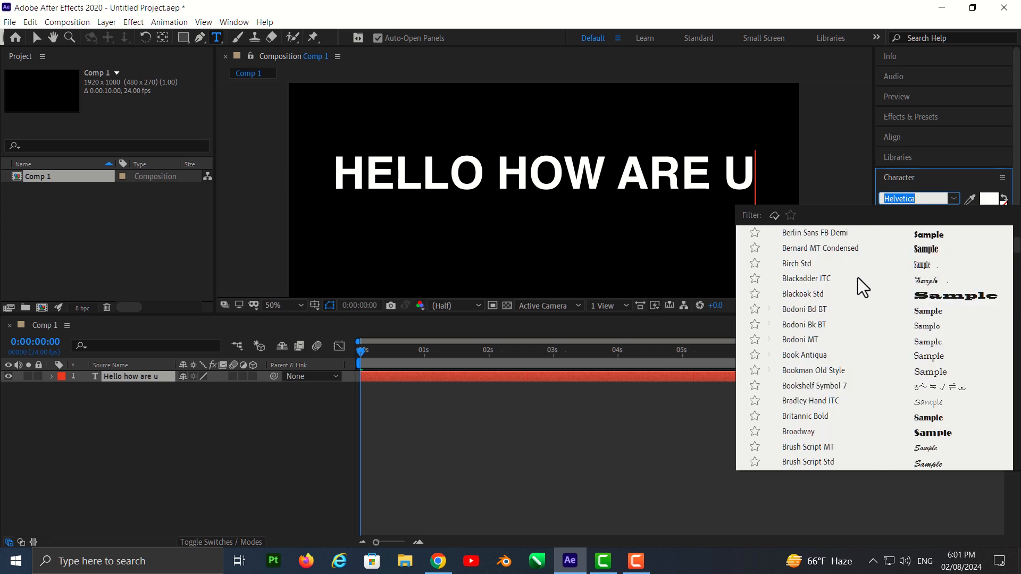
left_click(835, 250)
Select the whole "HELLO HOW ARE U" text and set its font to Monotype Corsiva.
left_click_drag(756, 172, 328, 173)
left_click(952, 201)
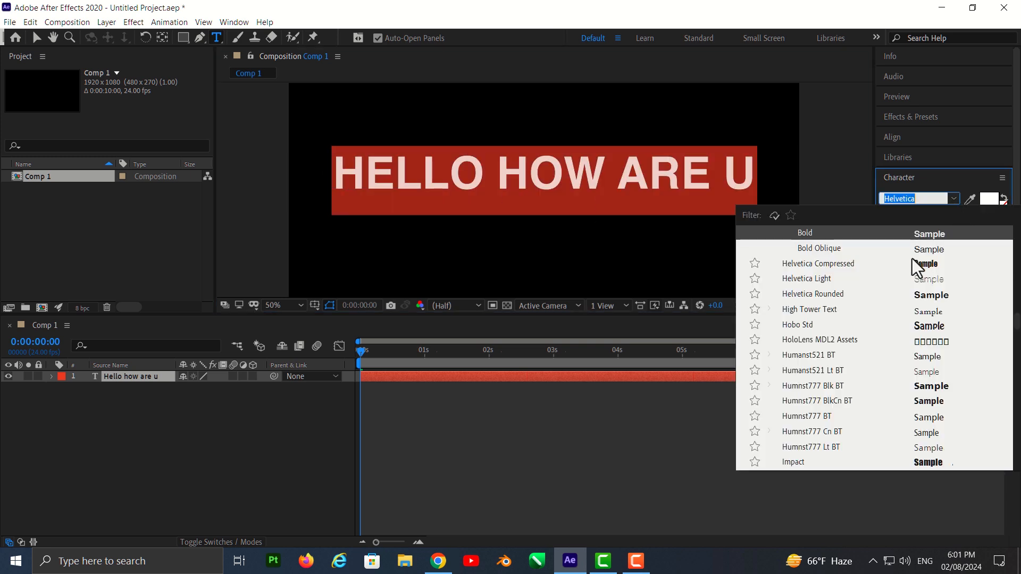
scroll(829, 289, "up", 20)
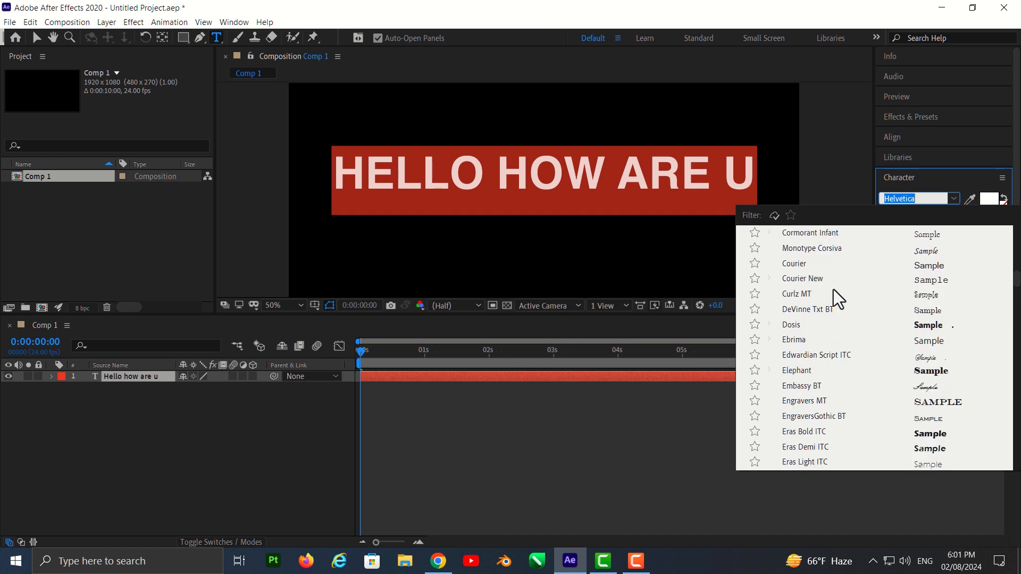
left_click(812, 249)
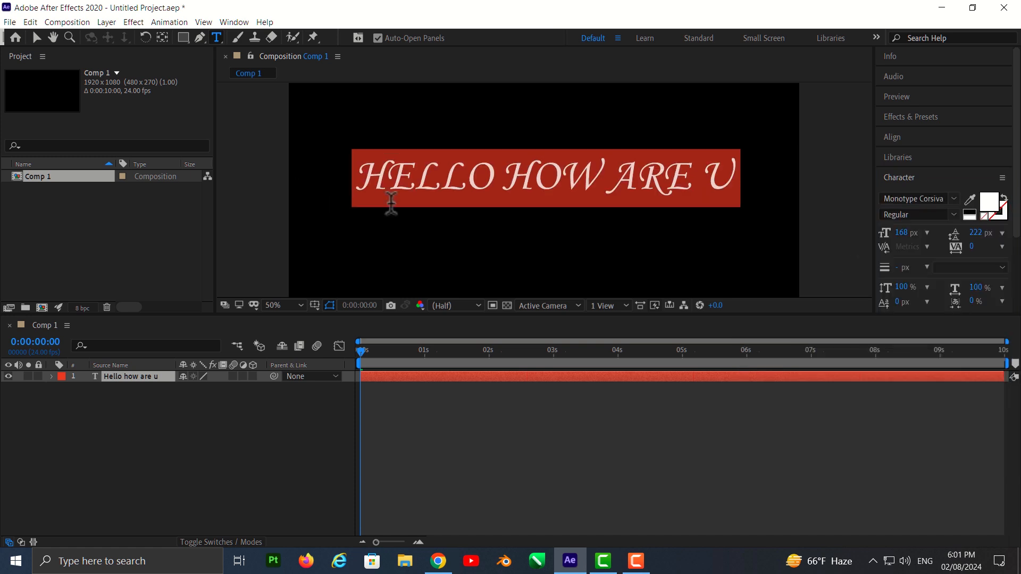
Reveal the layer's Text properties and turn on Source Text keyframing at 0:00:00:00.
left_click(50, 377)
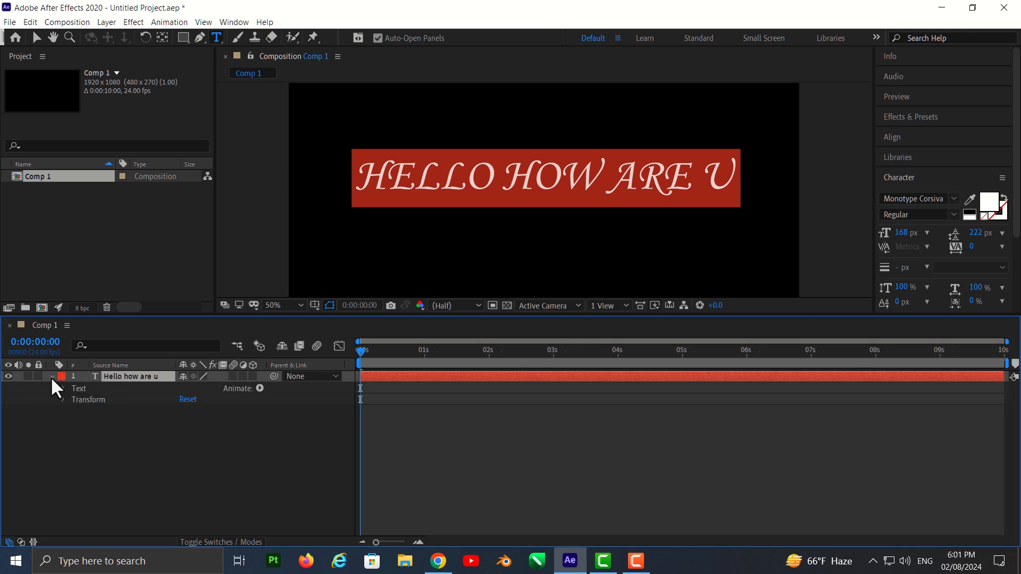
left_click(63, 389)
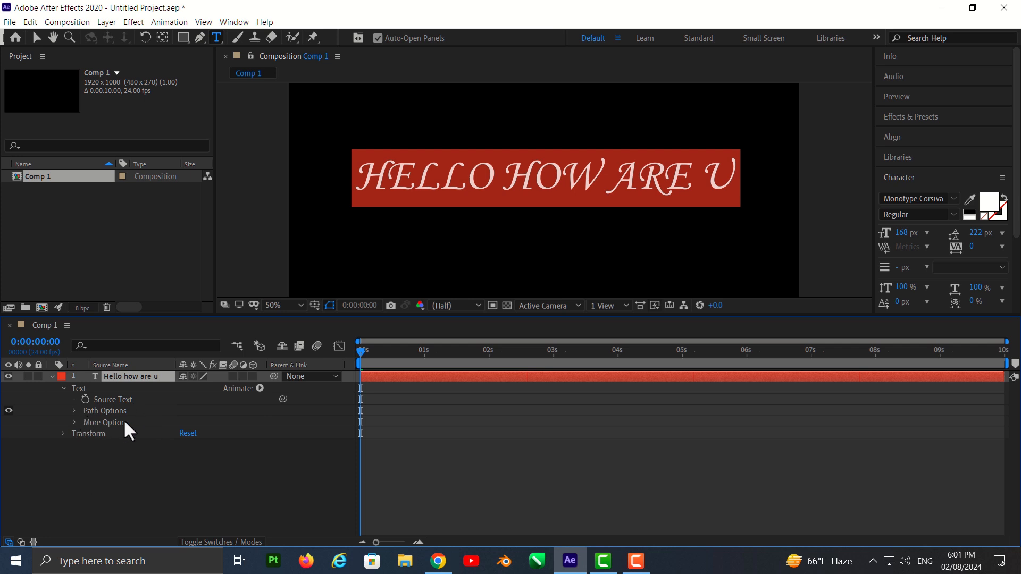
left_click(85, 400)
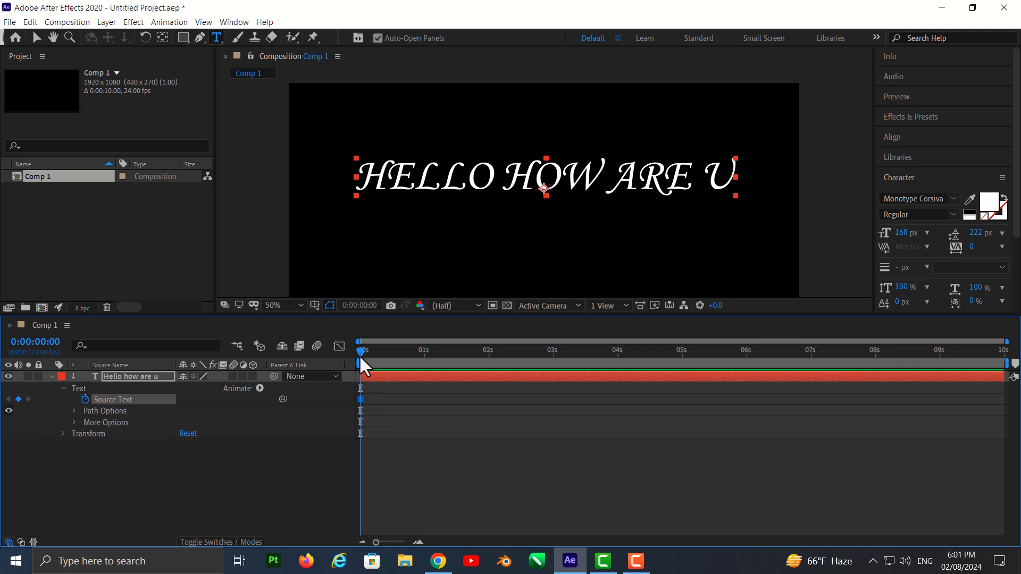
At 0:00:02:00, replace the entire text with "I AM FINE" to set a second Source Text keyframe.
left_click_drag(360, 354, 488, 368)
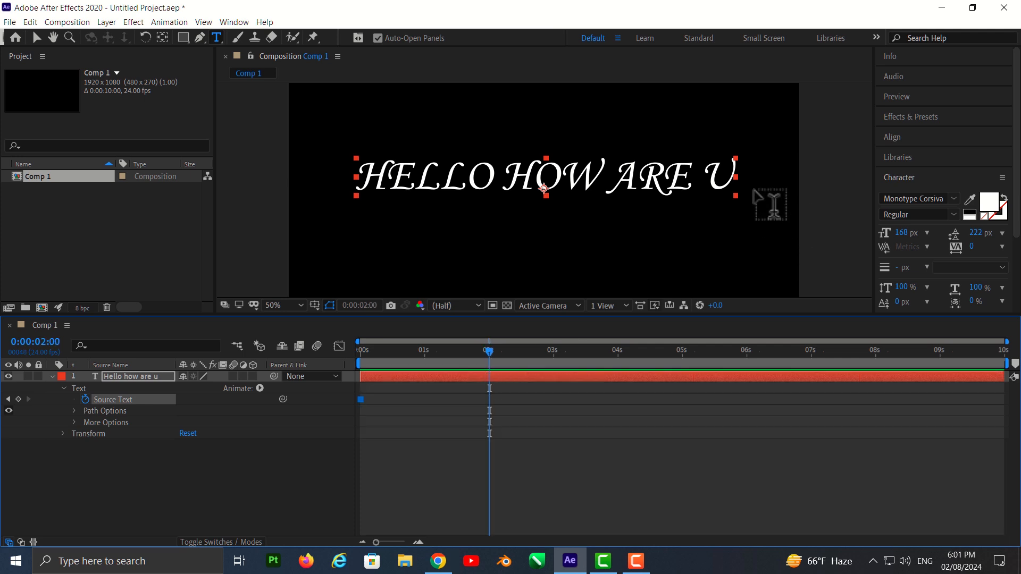
left_click(734, 175)
left_click_drag(578, 177, 361, 175)
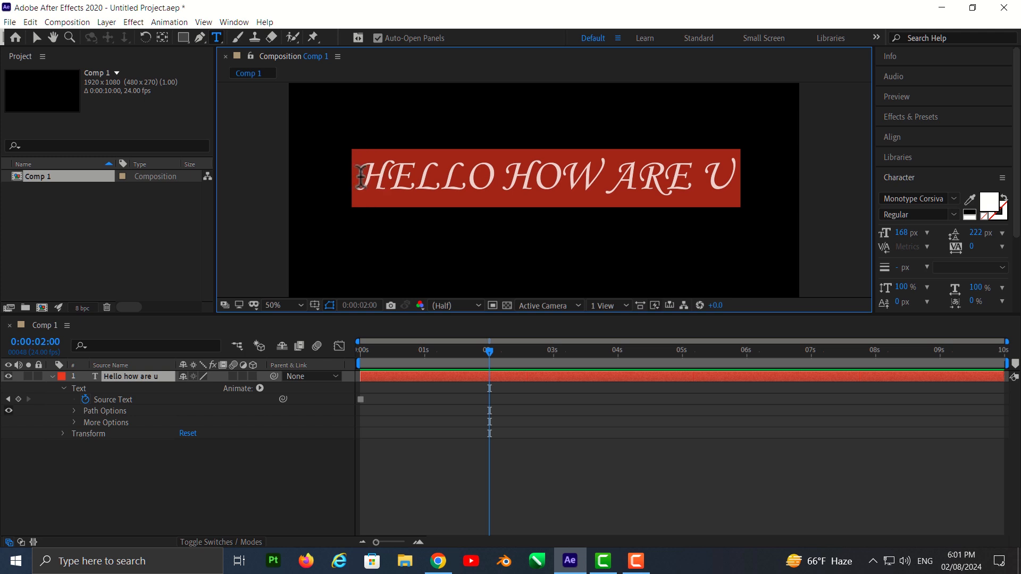
type("I AM FI")
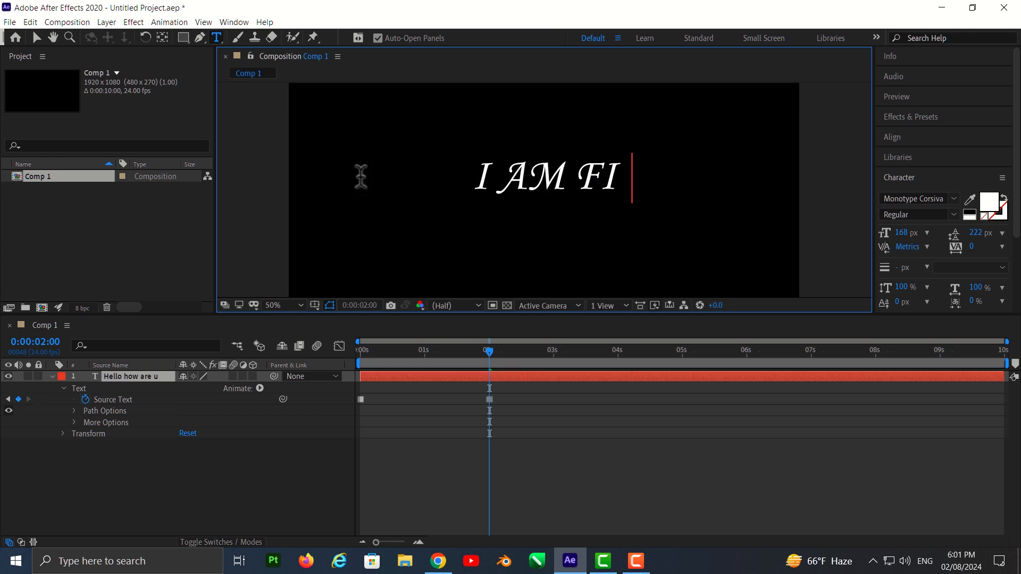
key("BackSpace")
type("NE")
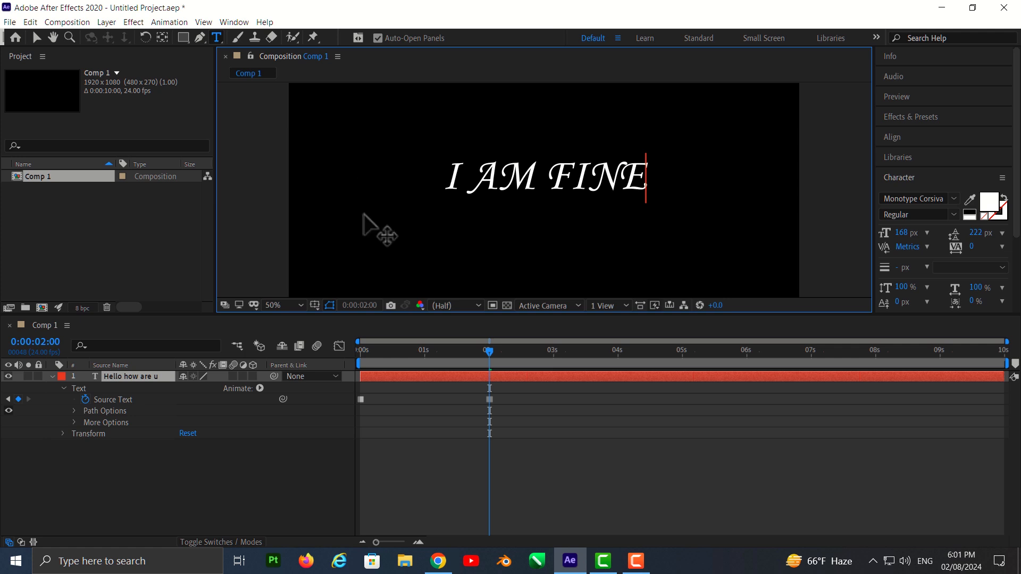
Preview the Source Text animation from the start and return the current time to 0:00:00:00.
left_click_drag(487, 353, 199, 368)
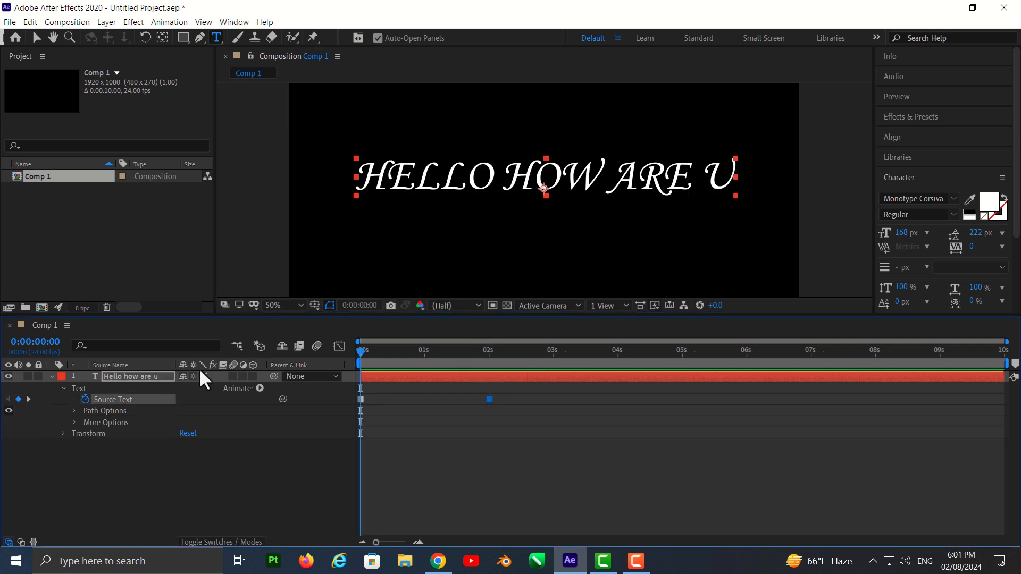
key("space")
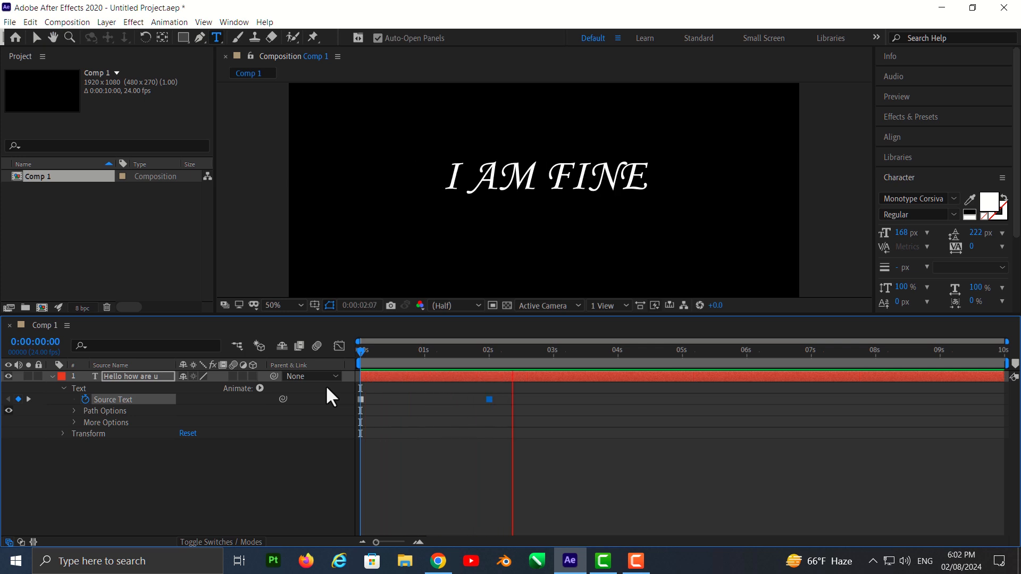
key("space")
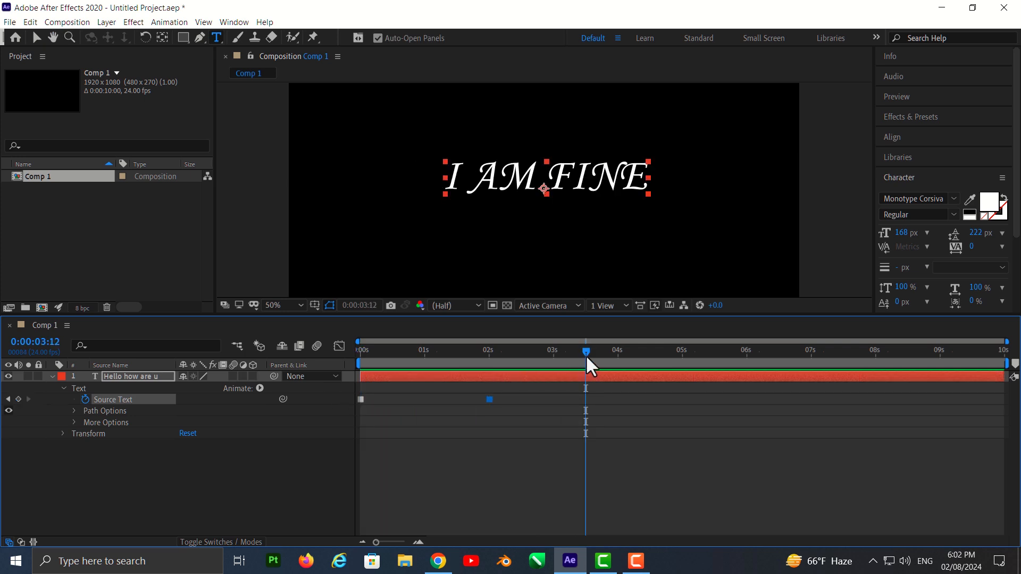
left_click_drag(585, 352, 361, 393)
left_click_drag(360, 353, 359, 436)
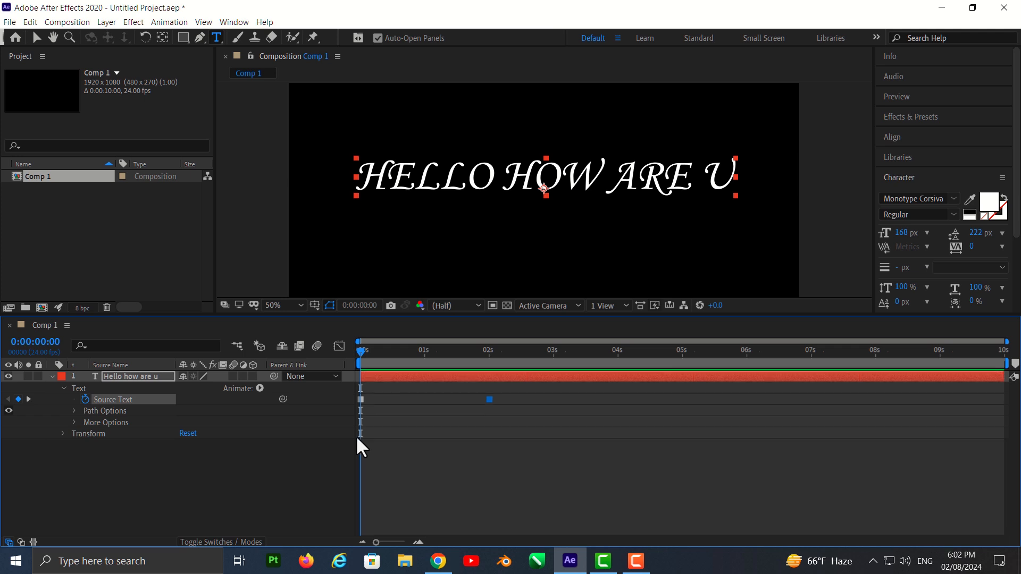
Undo the Source Text animation and the text layer until Comp 1 is empty.
key("ctrl+z")
key("ctrl+z")
key("ctrl+z")
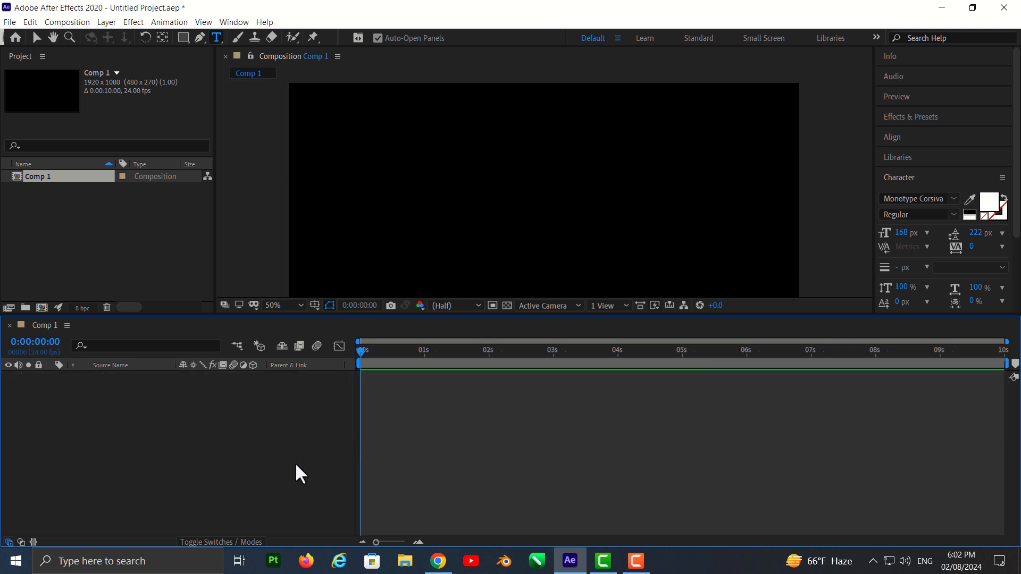
Add a new text layer to Comp 1 reading "HELLO".
right_click(137, 470)
mouse_move(226, 348)
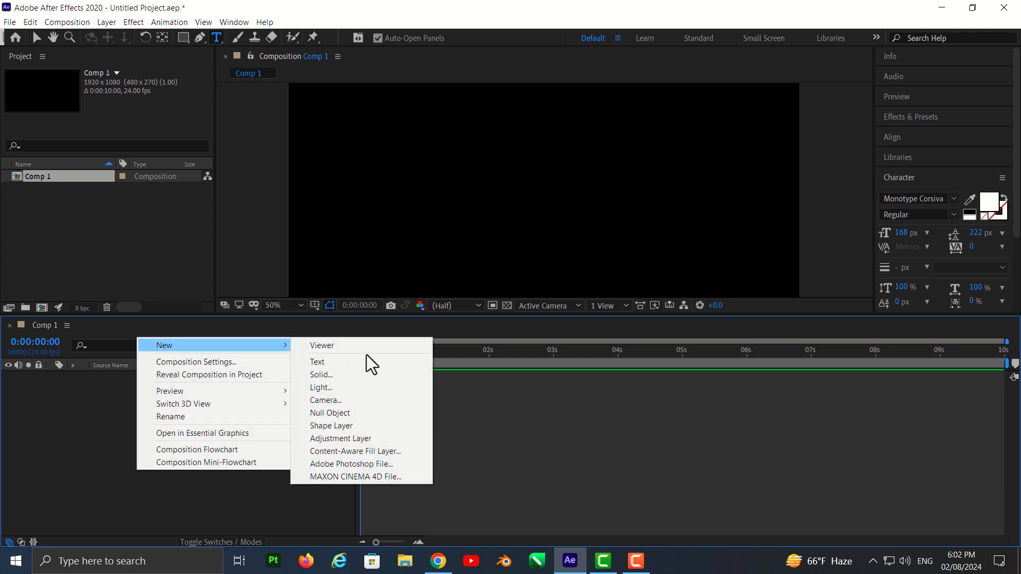
left_click(366, 359)
type("HELLO")
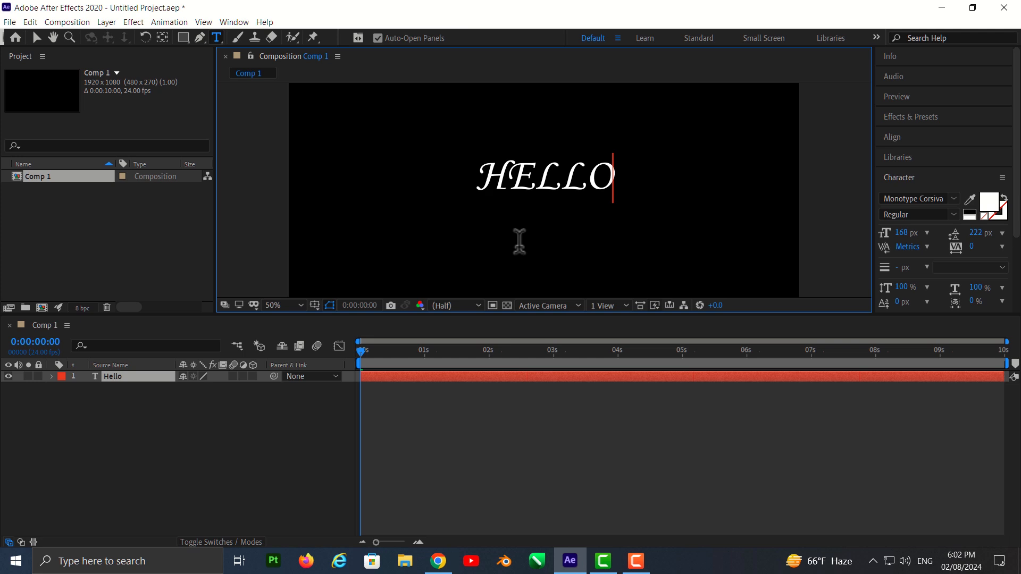
Select the whole "HELLO" text and set its font to Eras Bold ITC.
left_click_drag(614, 178, 476, 183)
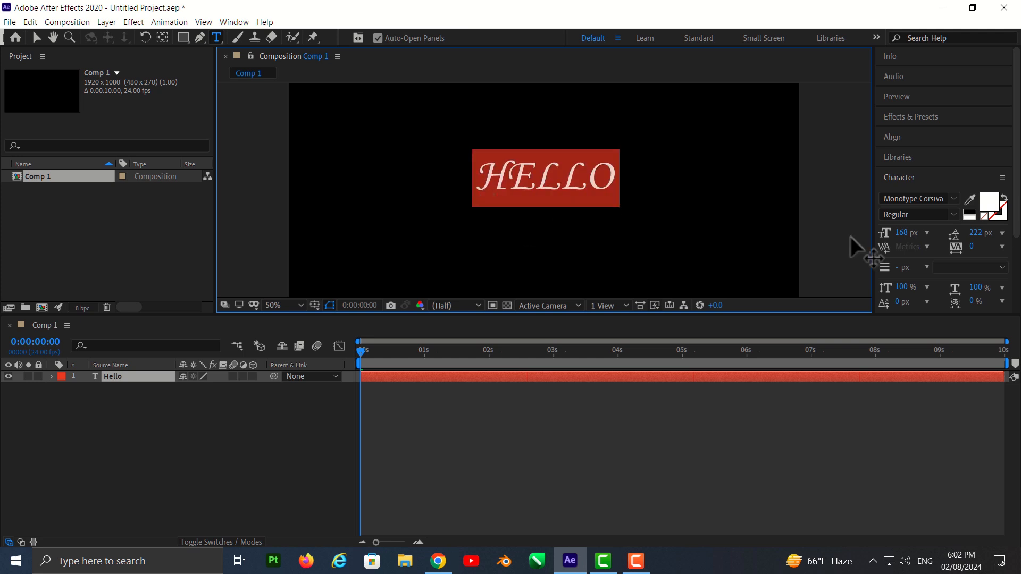
left_click(952, 199)
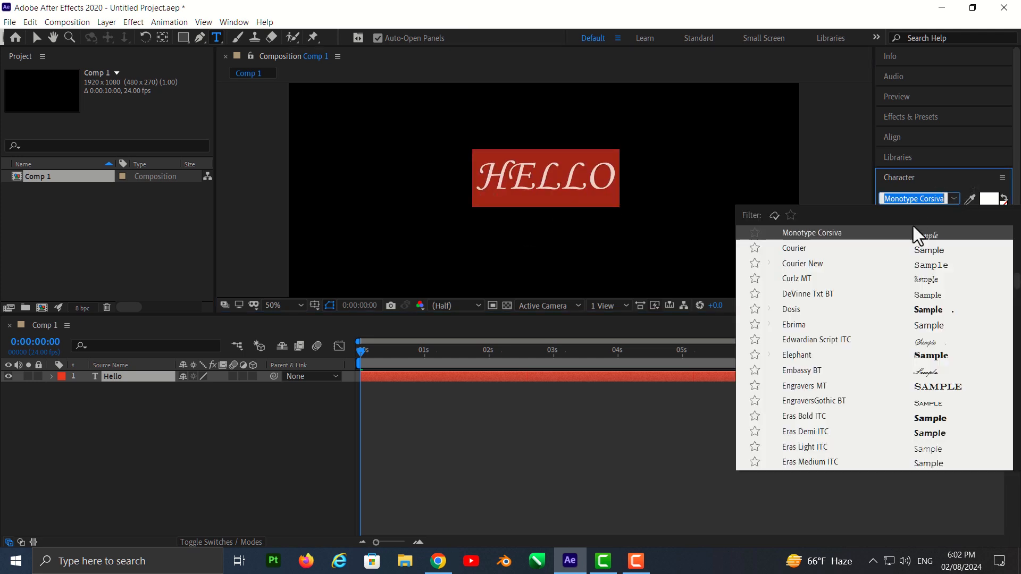
scroll(847, 343, "down", 2)
left_click(811, 323)
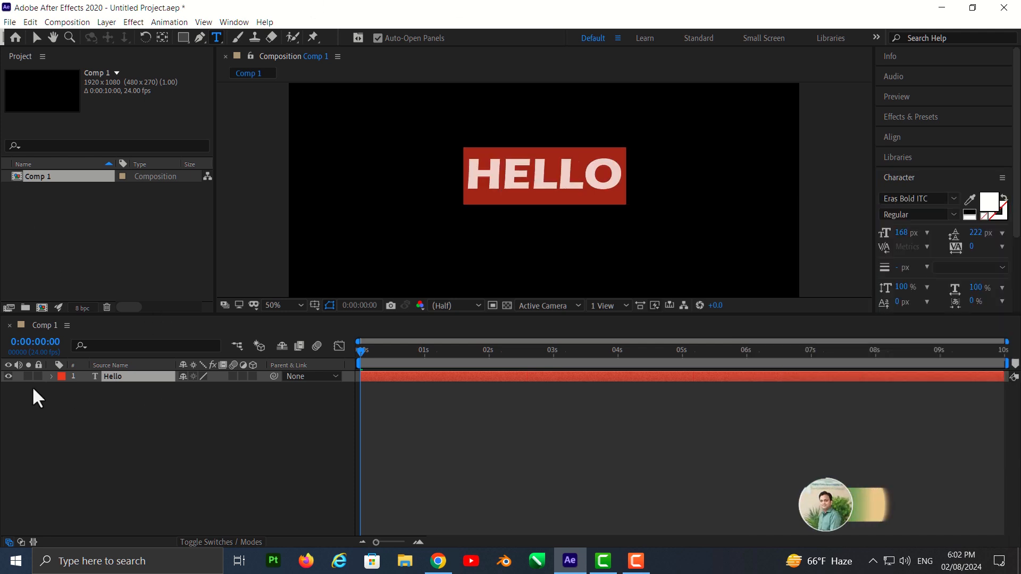
Expand the Hello layer's Text properties and examine what Path Options and More Options contain.
left_click(50, 377)
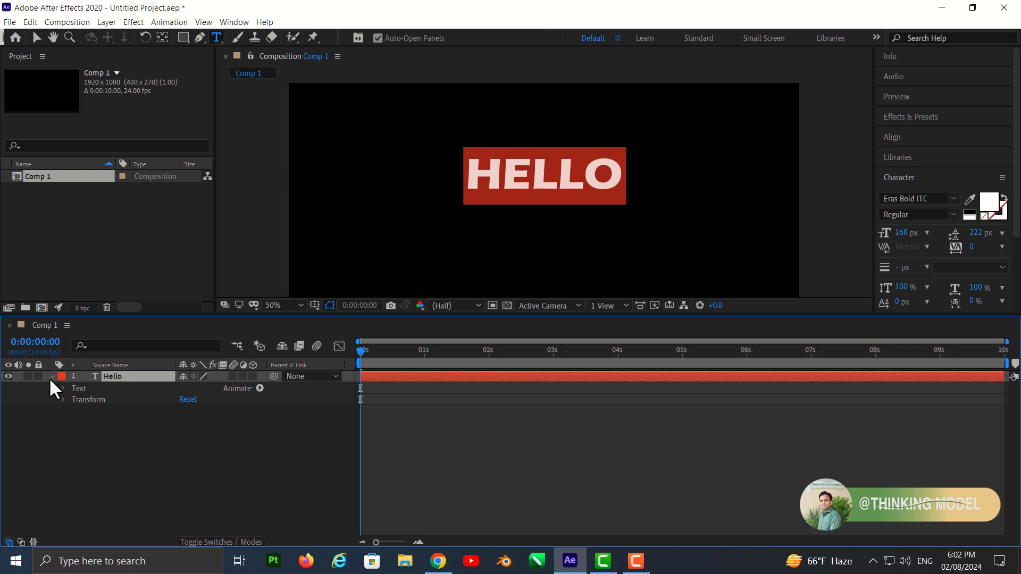
left_click(63, 388)
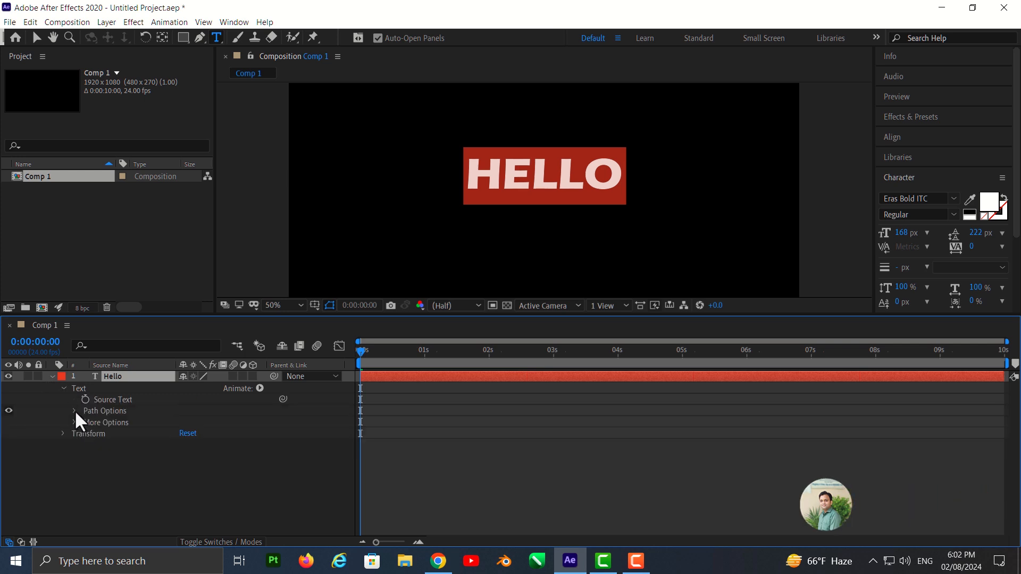
left_click(74, 410)
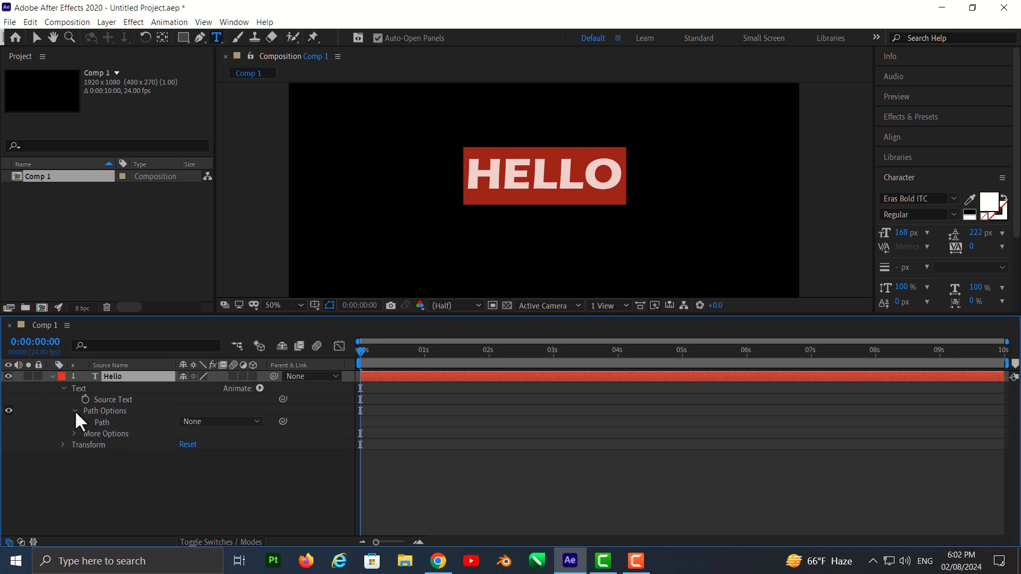
left_click(74, 411)
left_click(74, 423)
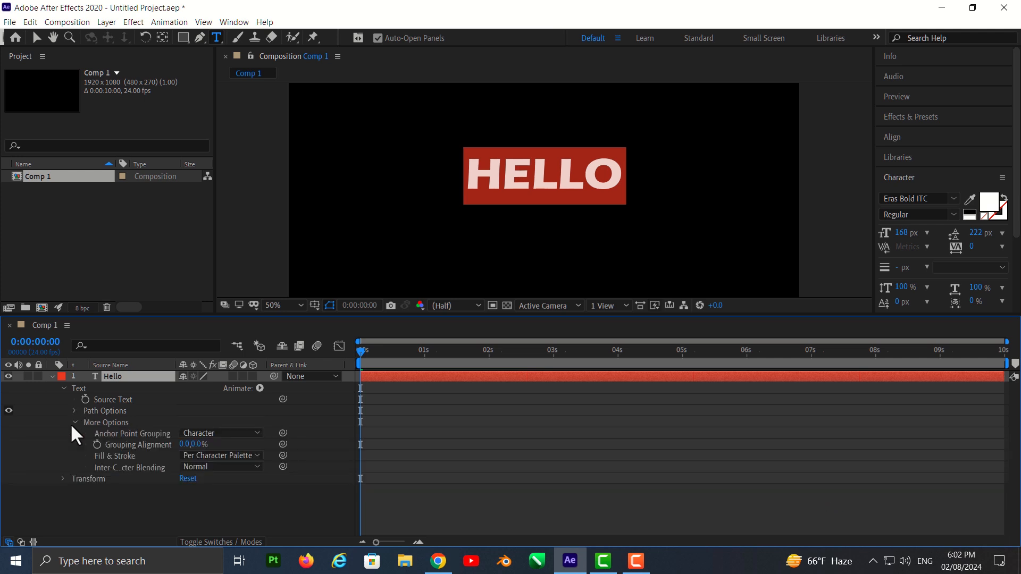
left_click(75, 423)
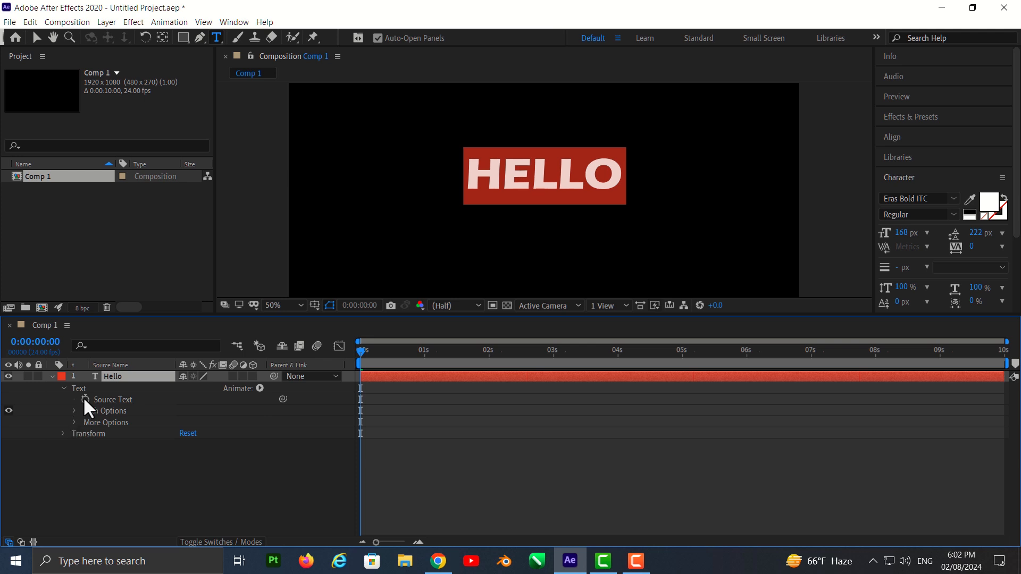
Draw an open S-shaped mask path with the Pen tool on the Hello layer, from the frame's lower left through the text to beyond its right edge.
scroll(547, 173, "down", 2)
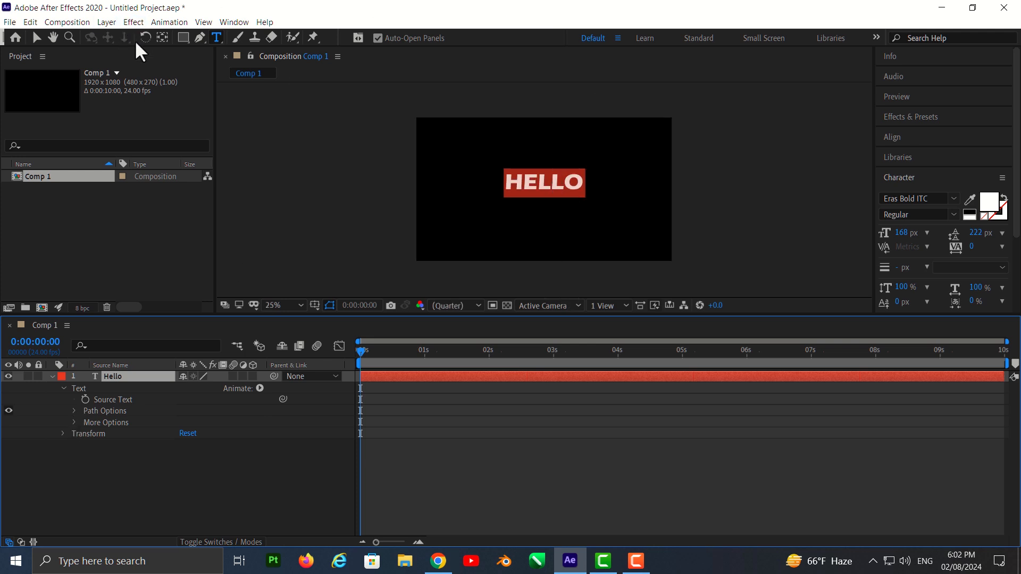
left_click(200, 37)
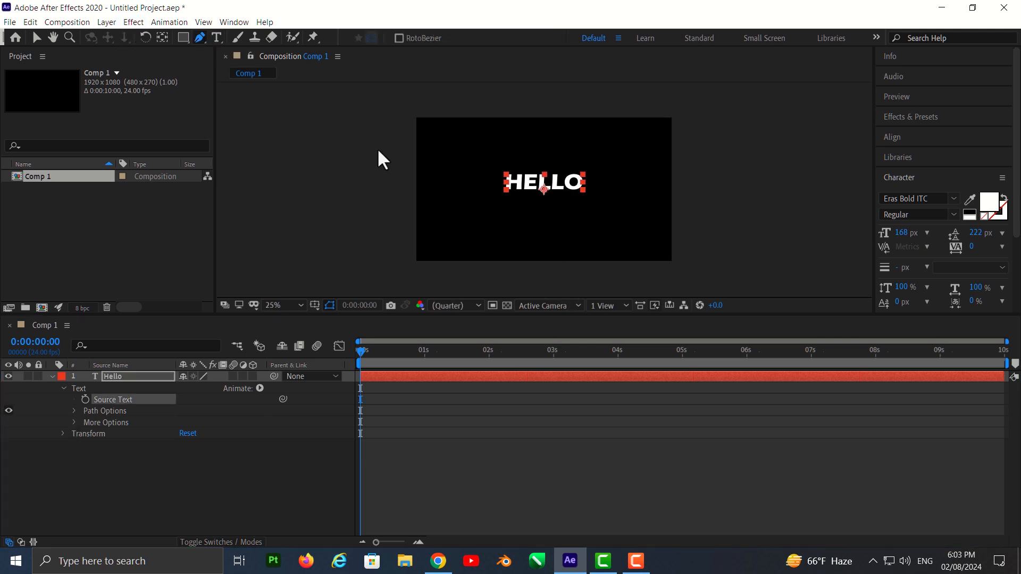
left_click_drag(408, 222, 553, 187)
key("ctrl+z")
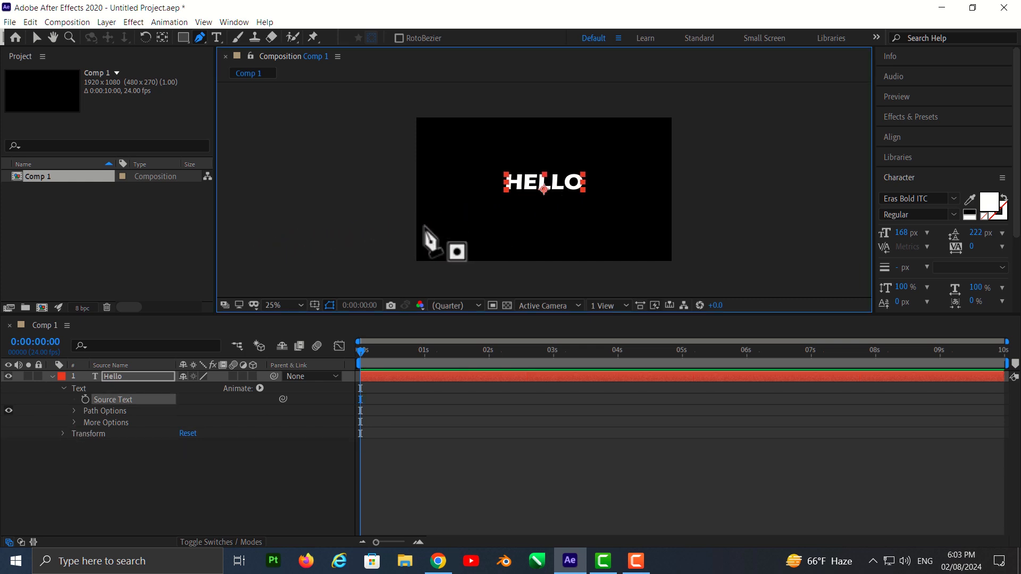
left_click(414, 225)
left_click_drag(547, 190, 615, 144)
mouse_move(676, 163)
left_mouse_down()
mouse_move(700, 179)
mouse_move(748, 167)
mouse_move(731, 200)
mouse_move(762, 156)
mouse_move(747, 205)
mouse_move(699, 196)
mouse_move(687, 164)
left_mouse_up()
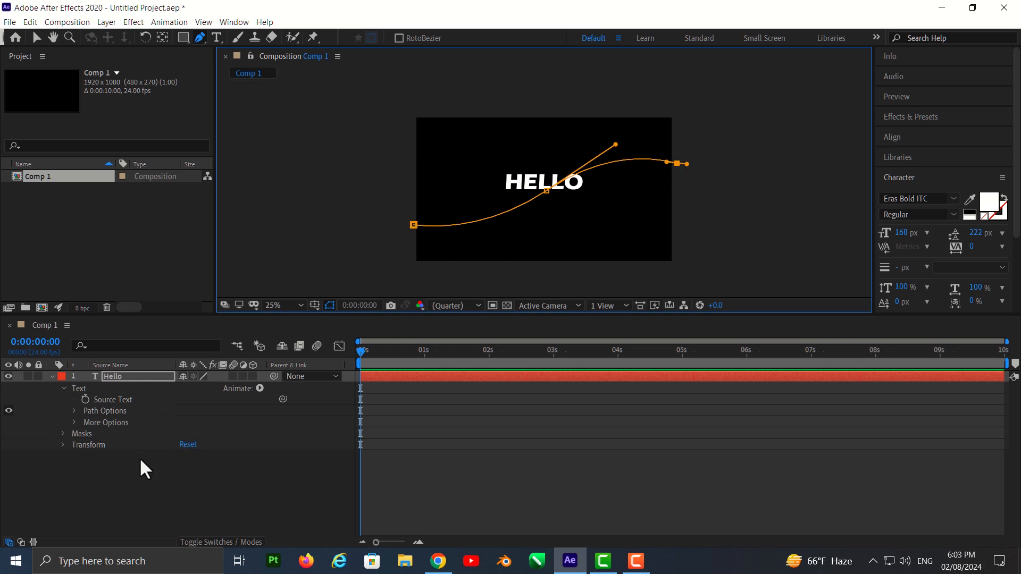
Set the Hello layer's text Path option to Mask 1 so the text follows the curve.
left_click(63, 434)
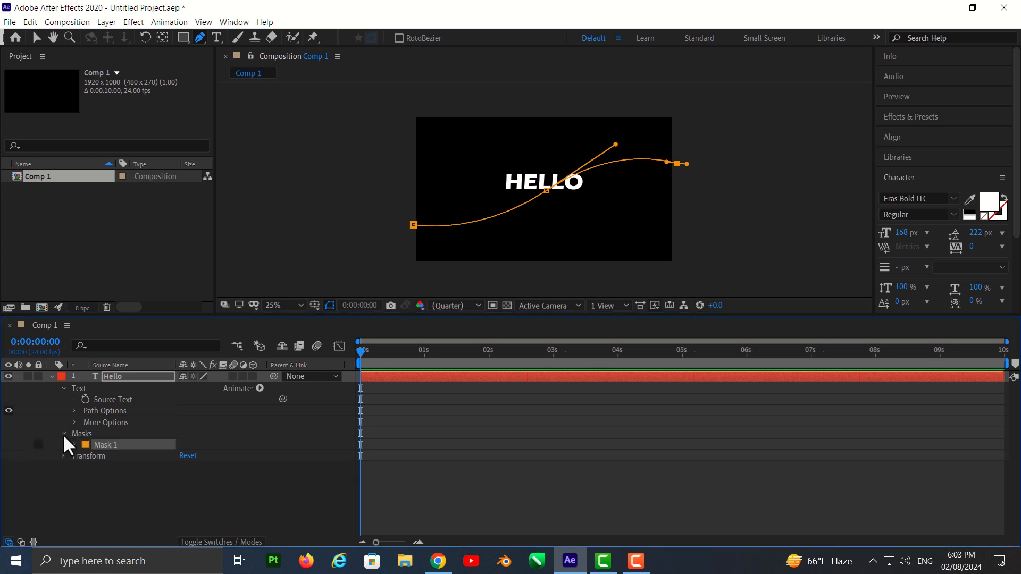
left_click(62, 434)
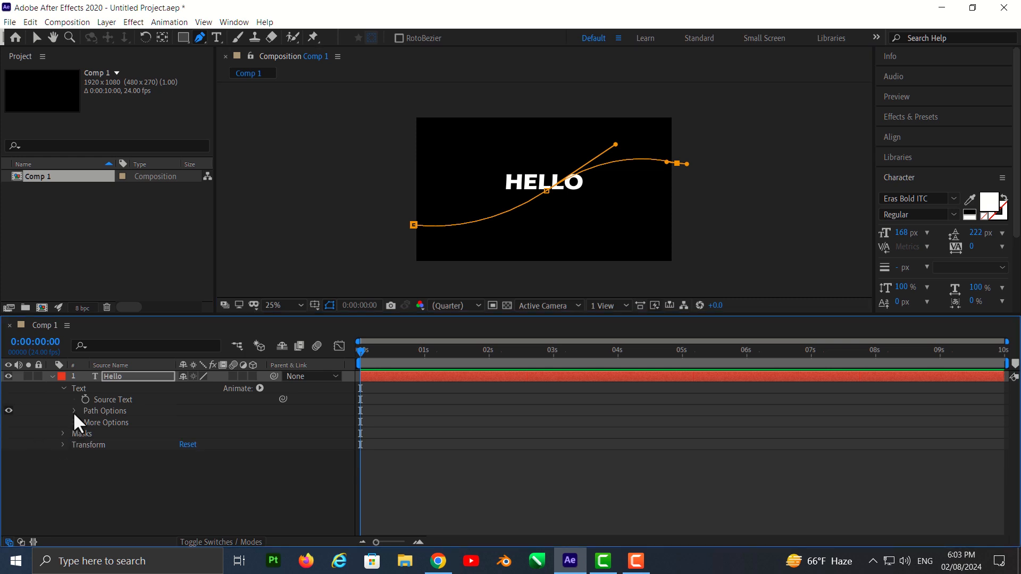
left_click(74, 411)
left_click(237, 422)
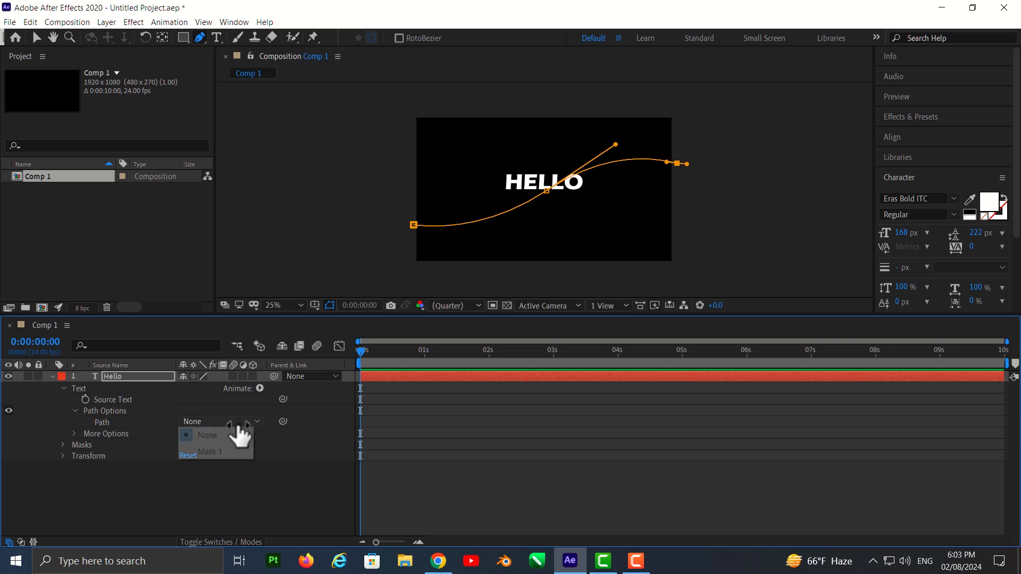
left_click(212, 448)
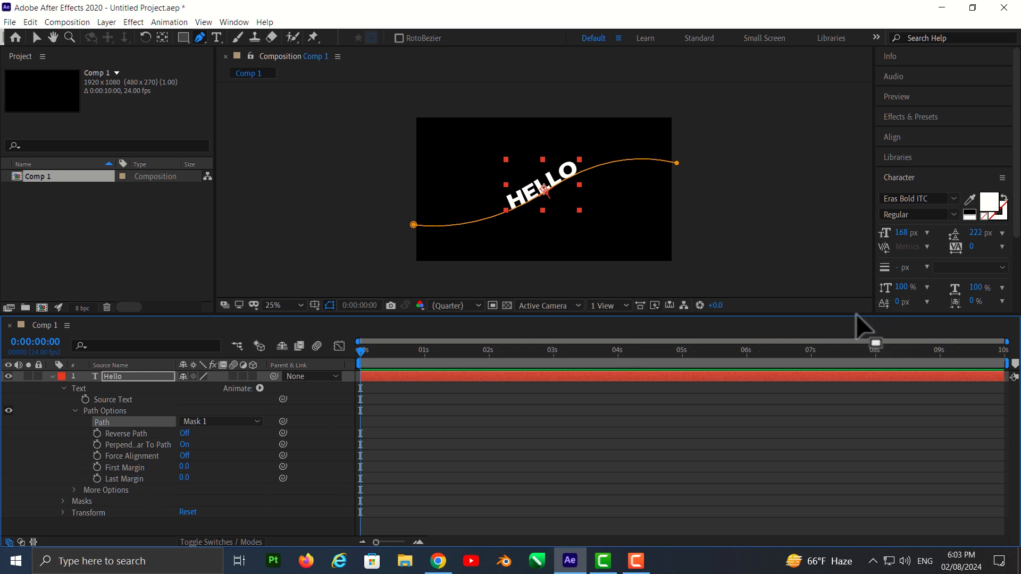
Switch to the Selection tool and show the Paragraph settings for the Hello layer.
left_click_drag(856, 316, 852, 360)
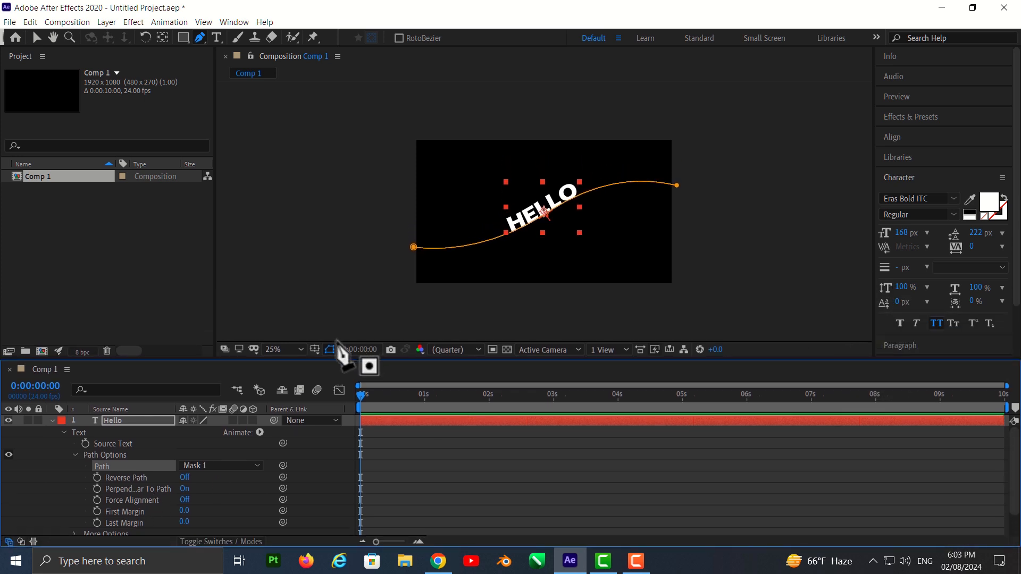
left_click(36, 36)
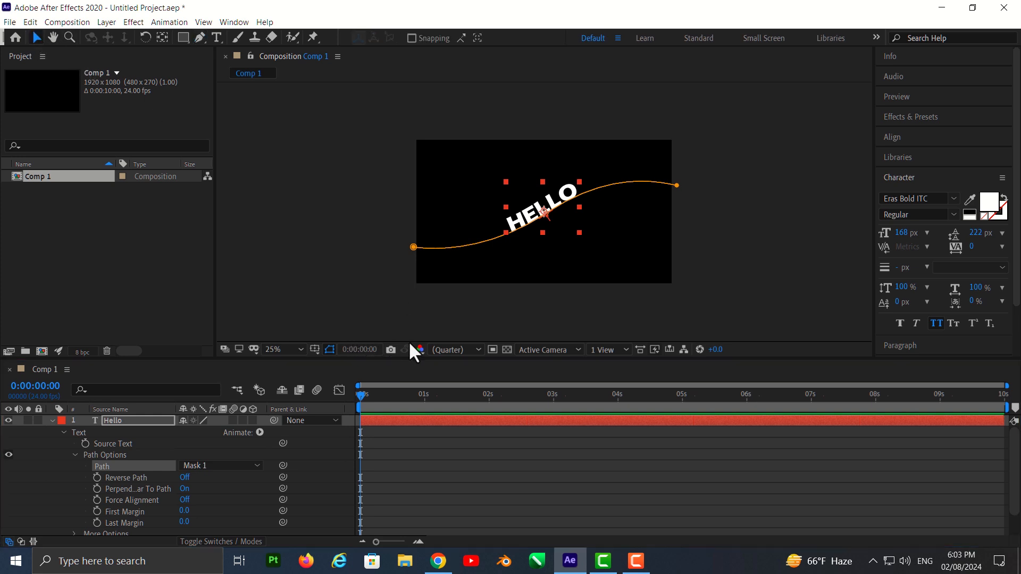
left_click_drag(316, 362, 332, 335)
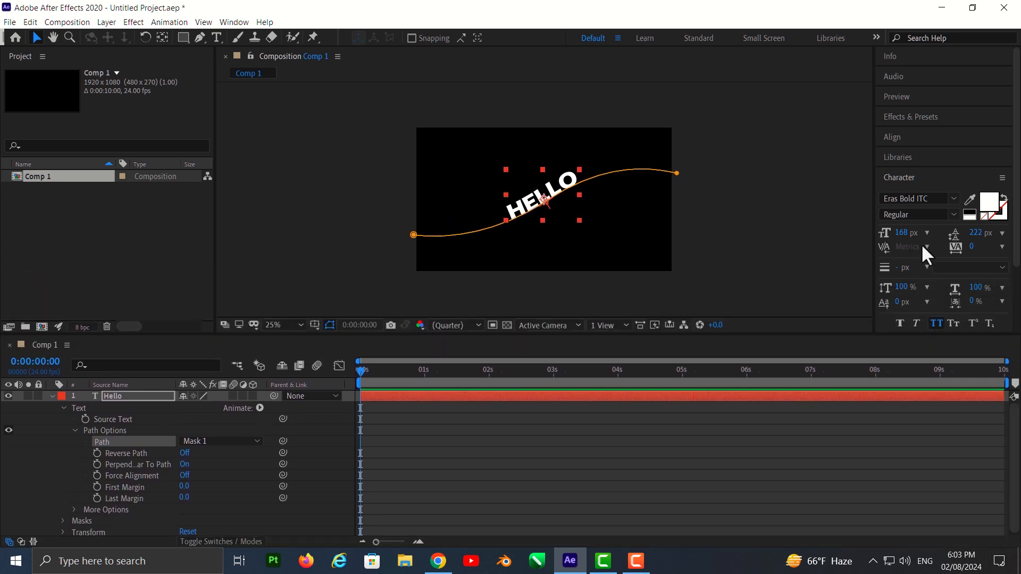
scroll(922, 247, "down", 3)
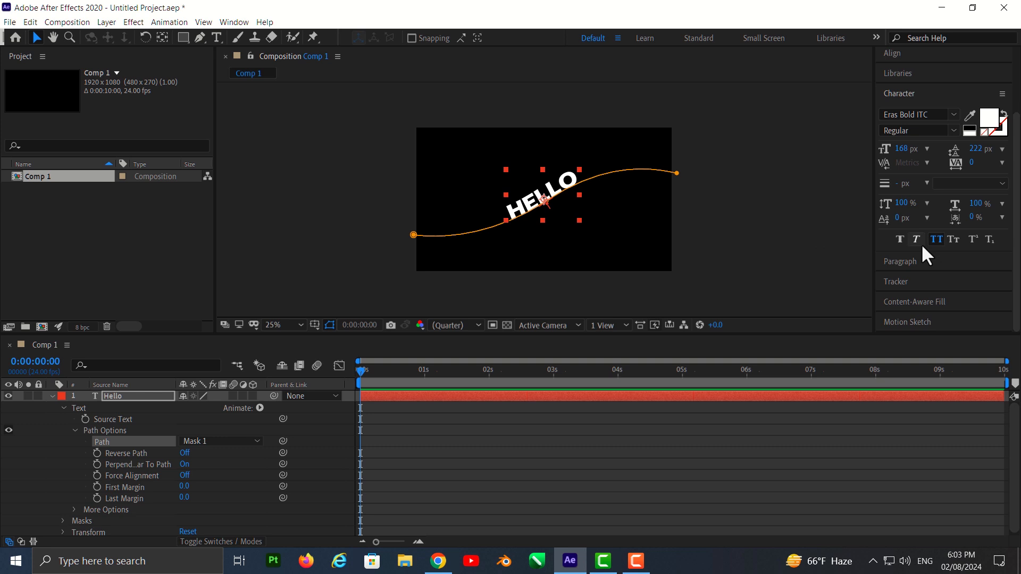
left_click(901, 264)
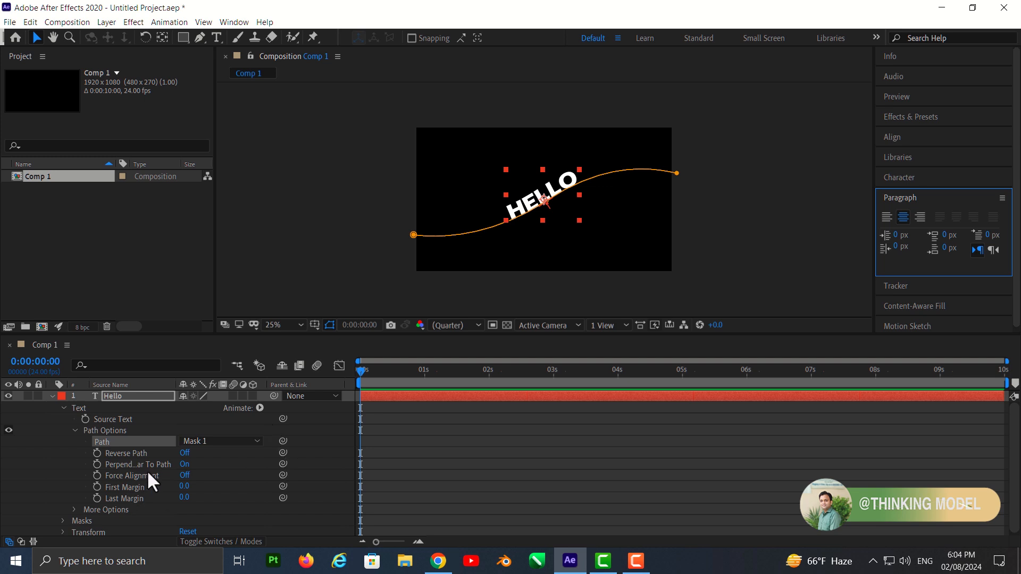
Toggle Reverse Path, Perpendicular To Path and Force Alignment one at a time, restoring each to its original state.
left_click(186, 453)
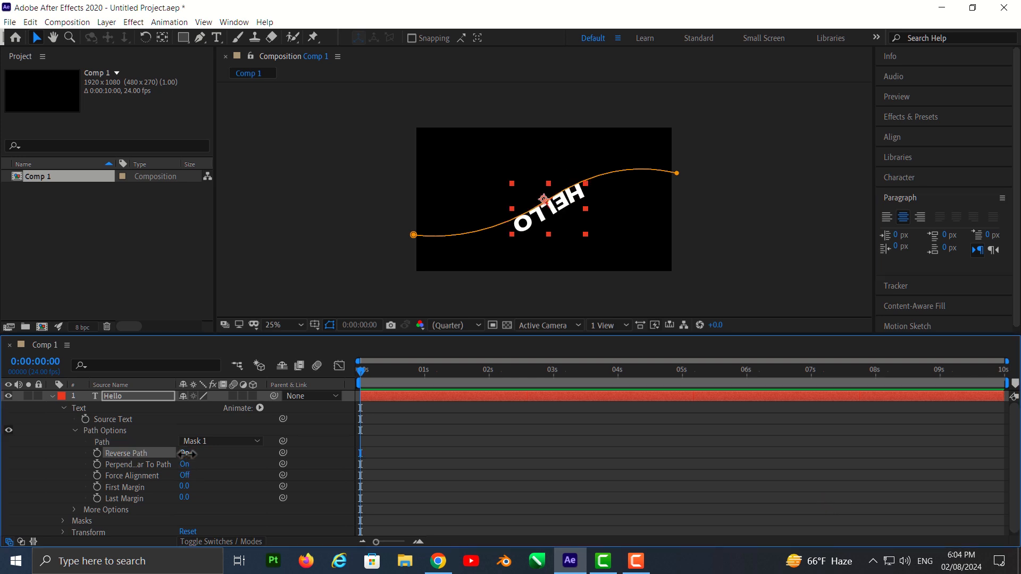
left_click(186, 453)
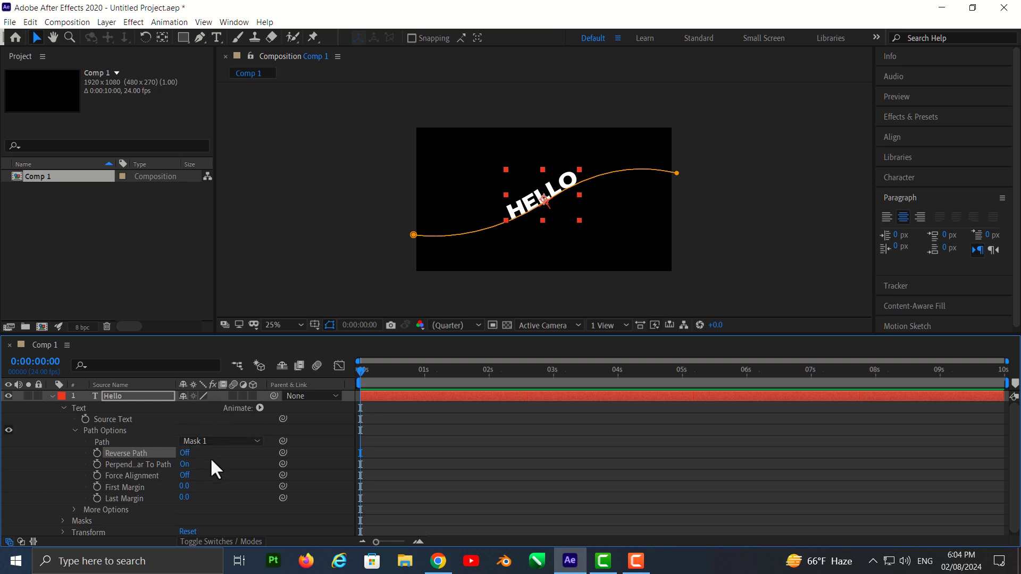
left_click(186, 463)
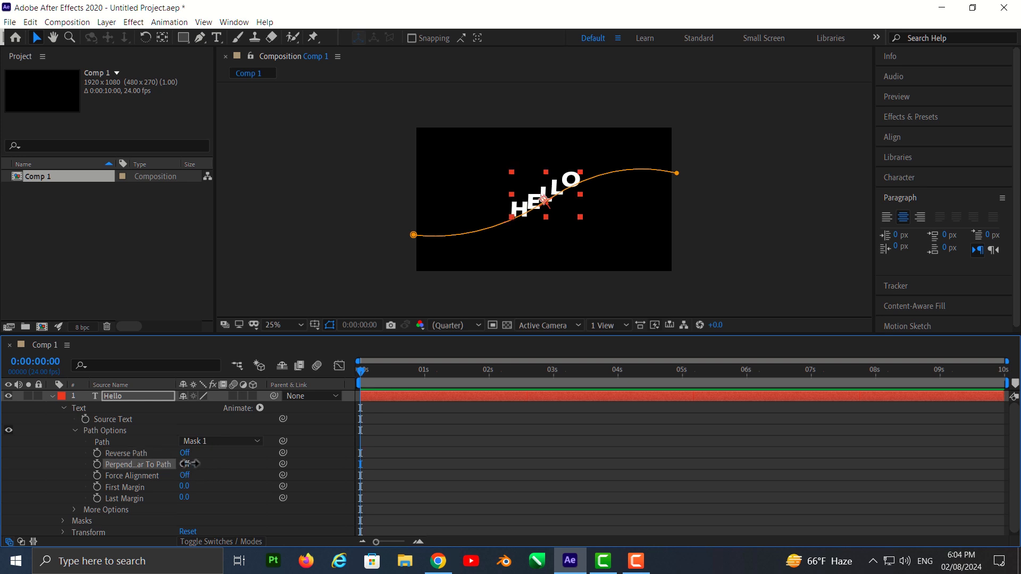
left_click(186, 464)
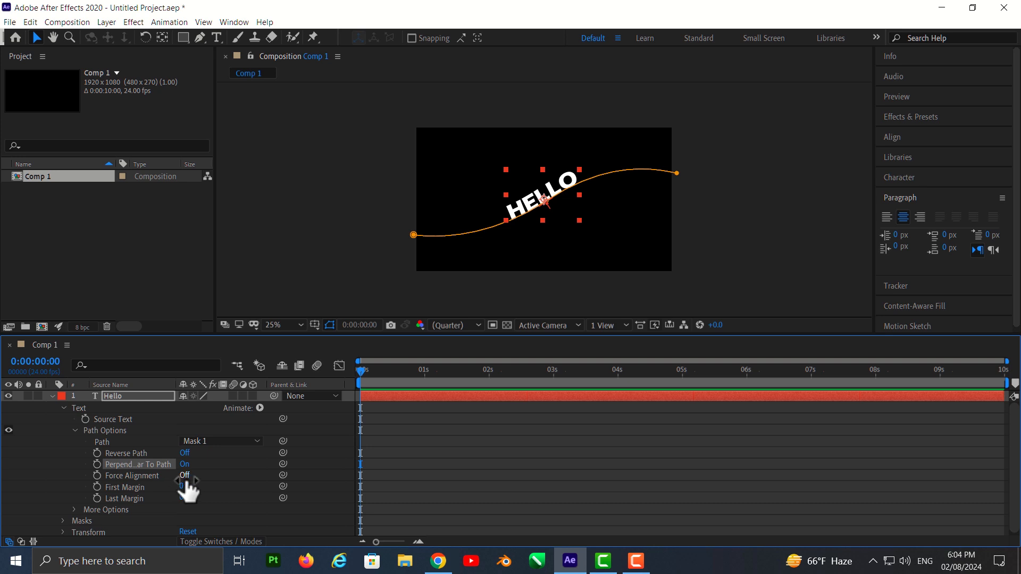
left_click(184, 476)
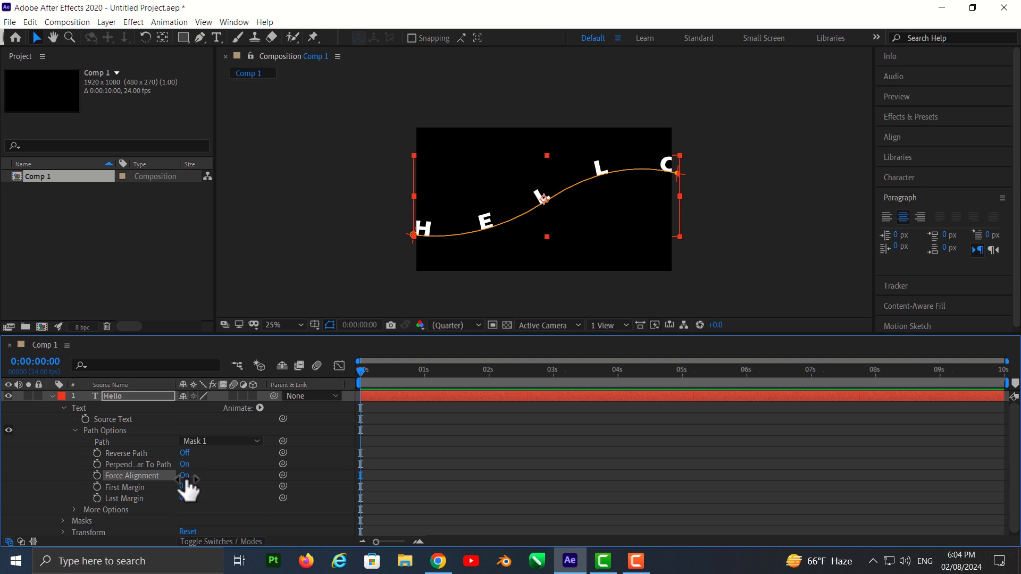
left_click(185, 475)
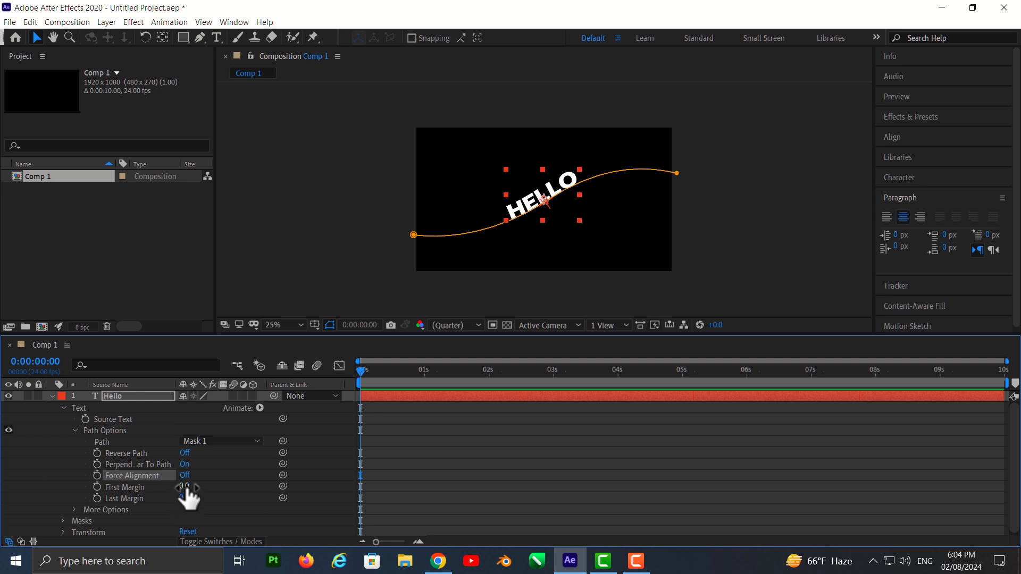
Try a First Margin of -19 and a Last Margin of 195 for the text path, and undo the margin changes.
left_click_drag(185, 487, 304, 487)
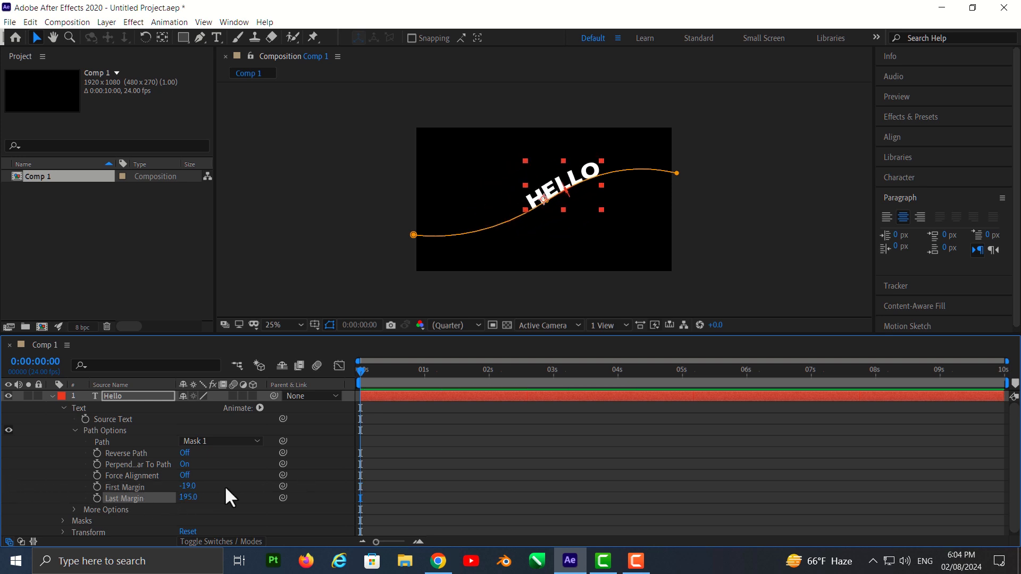
key("ctrl+z")
key("ctrl+z")
key("ctrl+z")
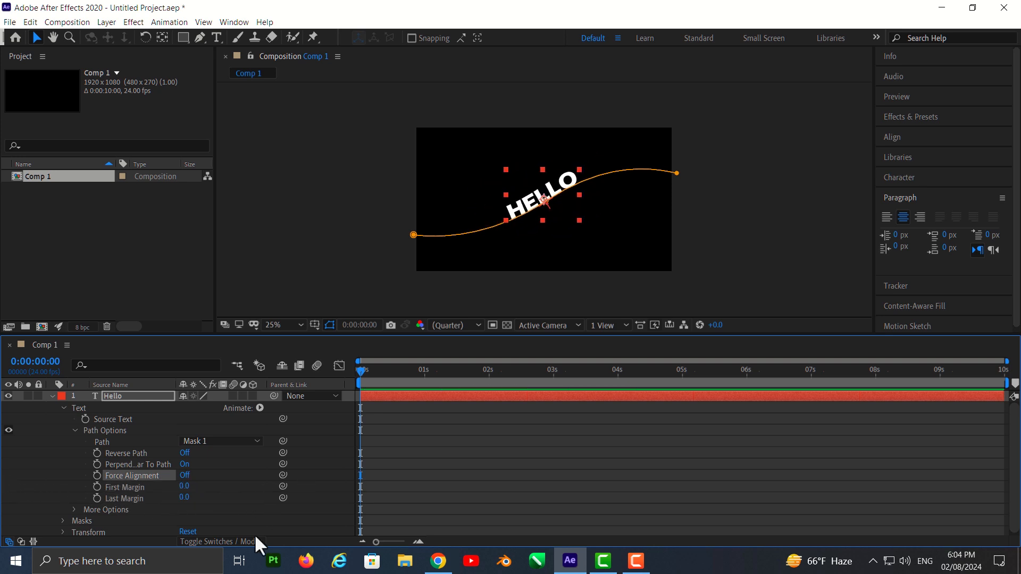
Try Last Margin 122 with left-aligned text and 261 with centered text, and undo the margin changes.
left_click(888, 219)
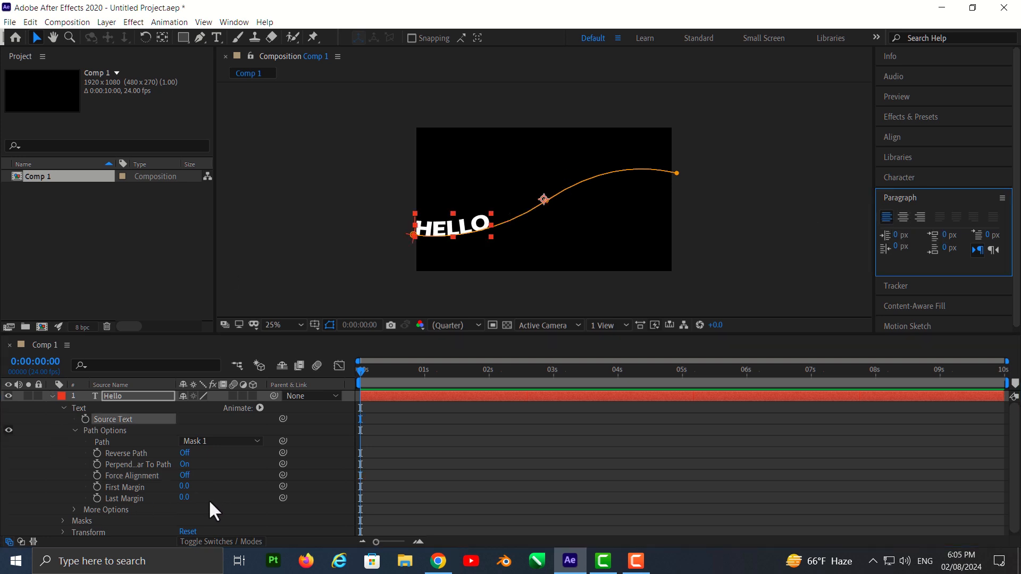
left_click_drag(185, 498, 271, 503)
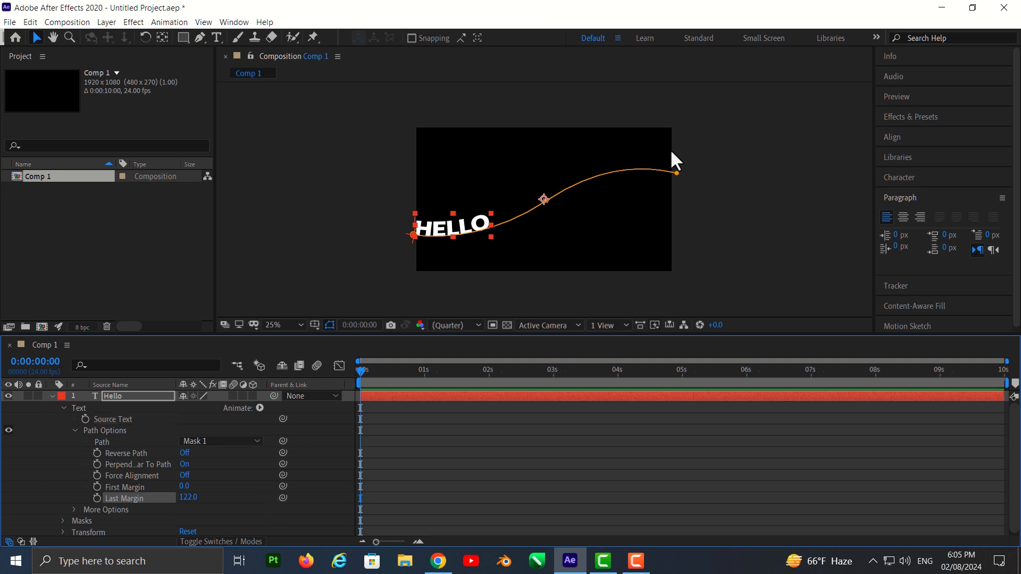
left_click(903, 218)
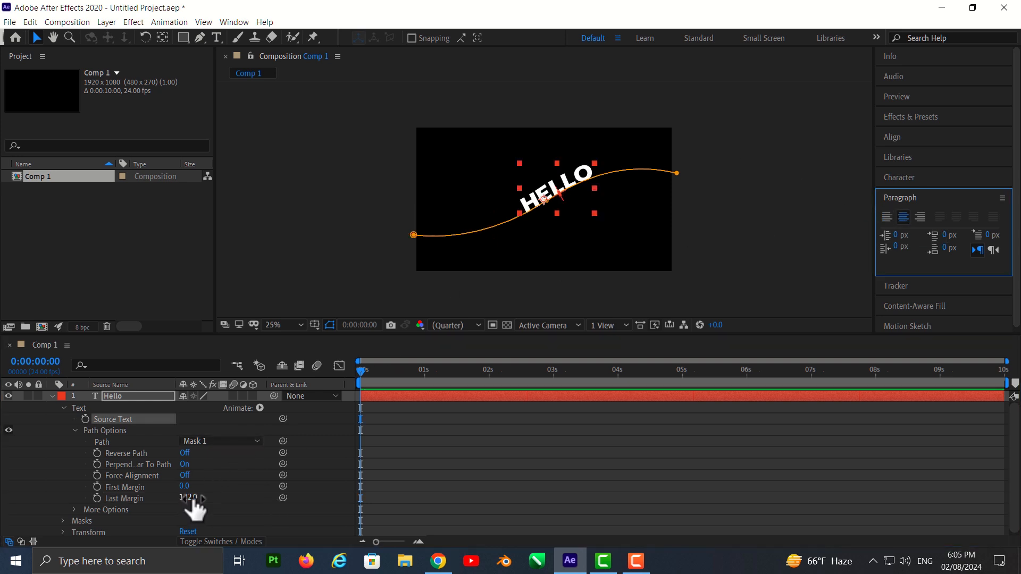
left_click_drag(190, 502, 281, 500)
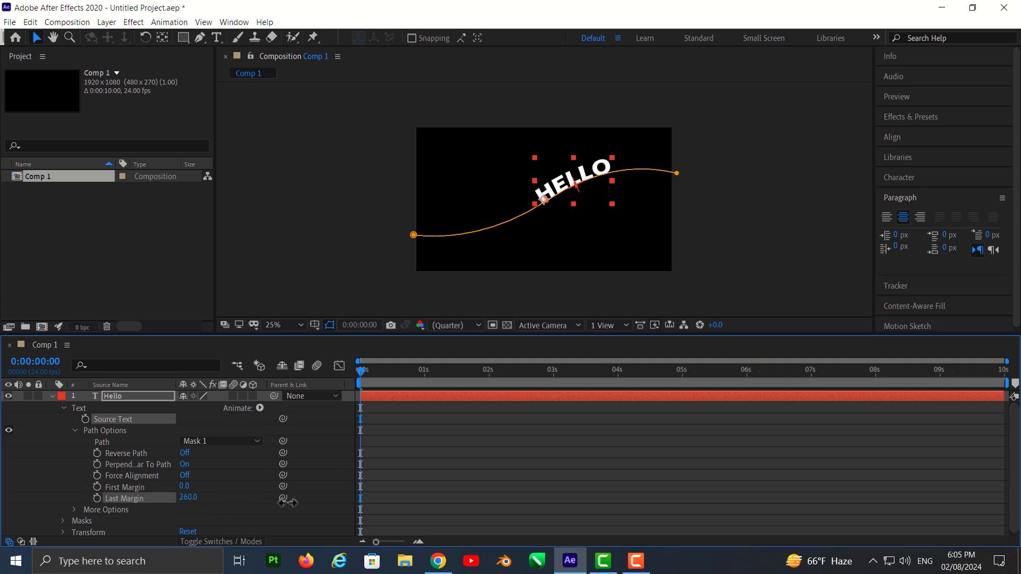
left_click_drag(179, 487, 200, 482)
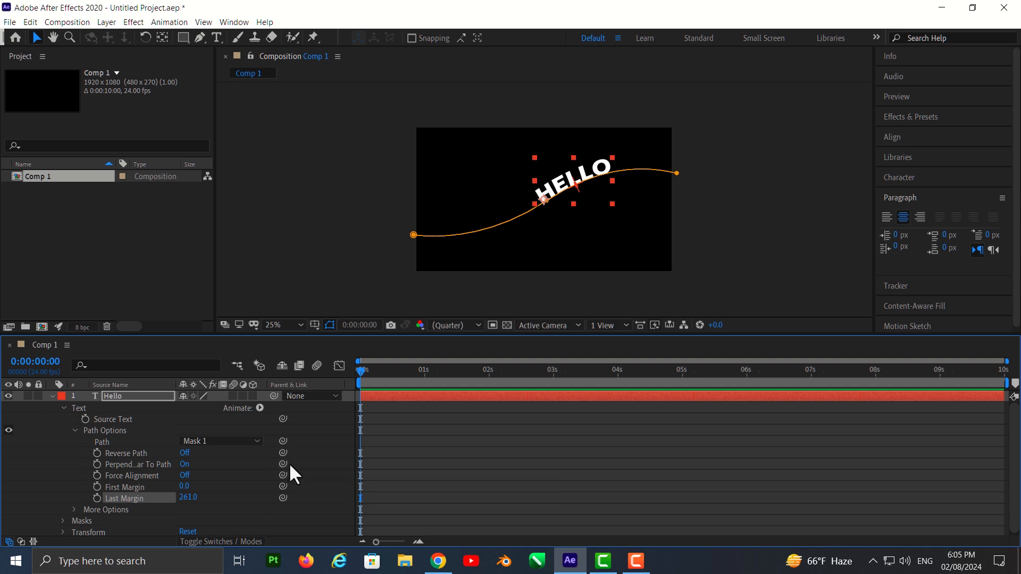
key("ctrl+z")
key("ctrl+z")
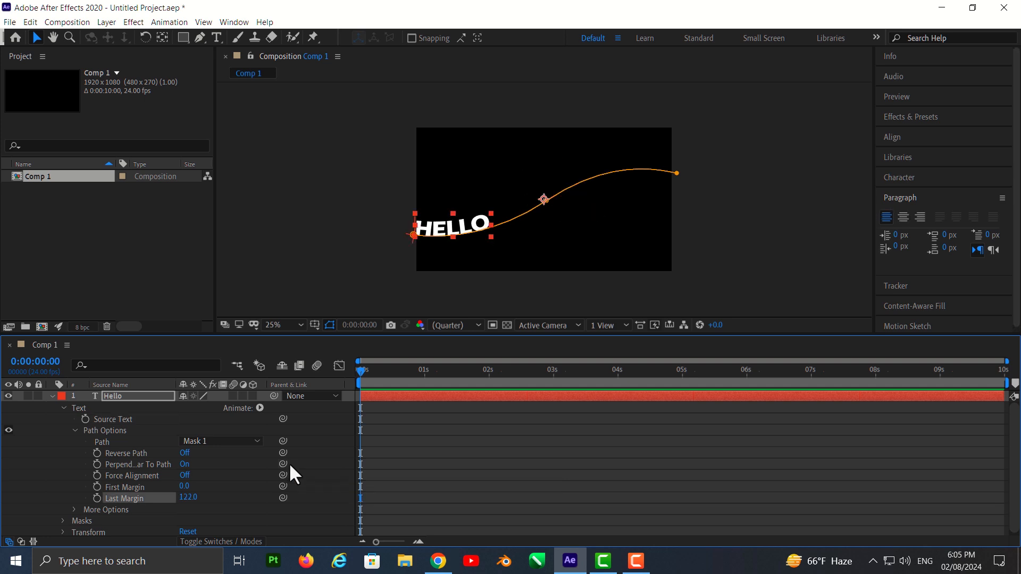
key("ctrl+z")
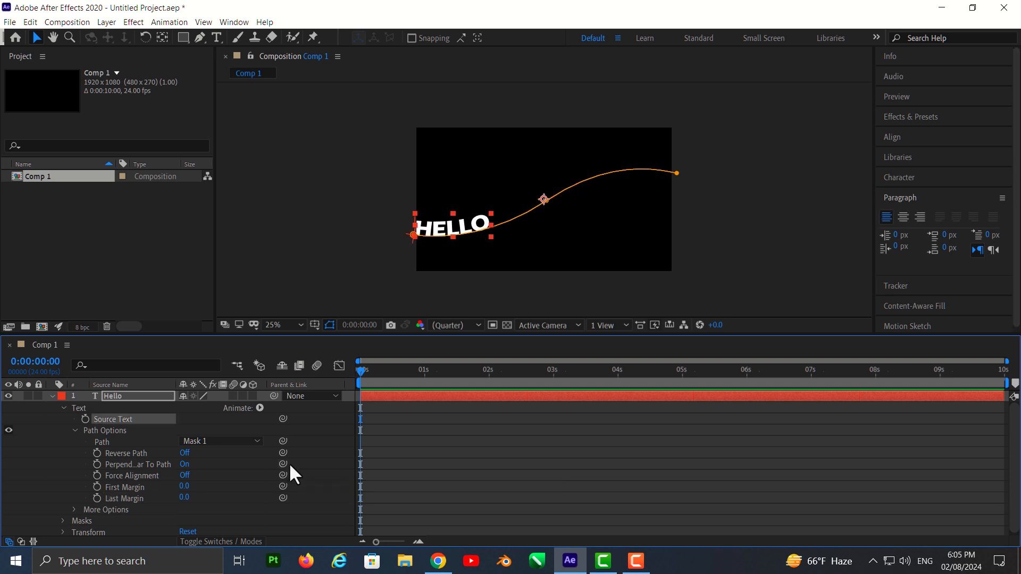
Center-align the text on its path and set a First Margin keyframe of 0.0 at 0:00:00:00.
left_click(903, 217)
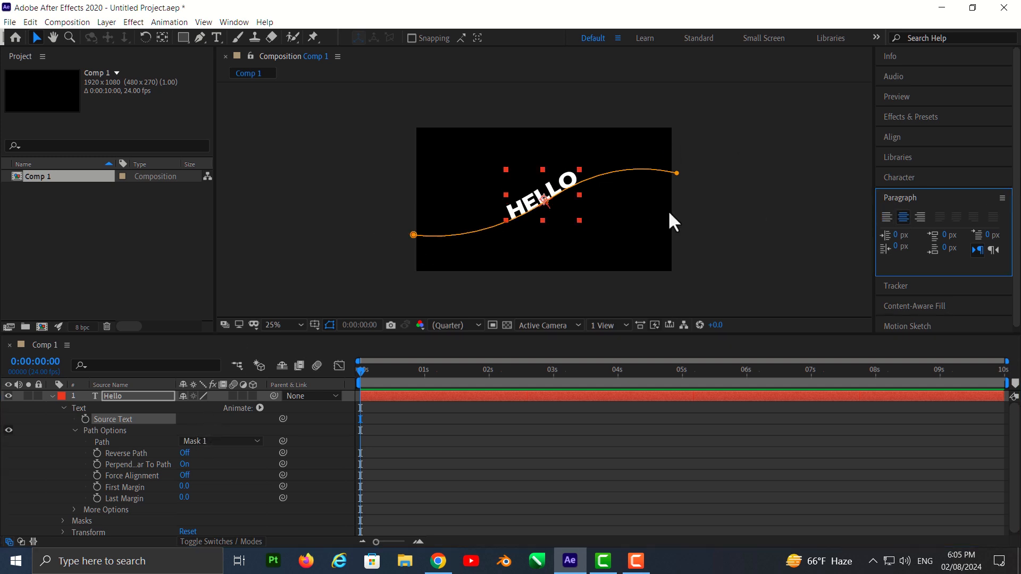
left_click(95, 488)
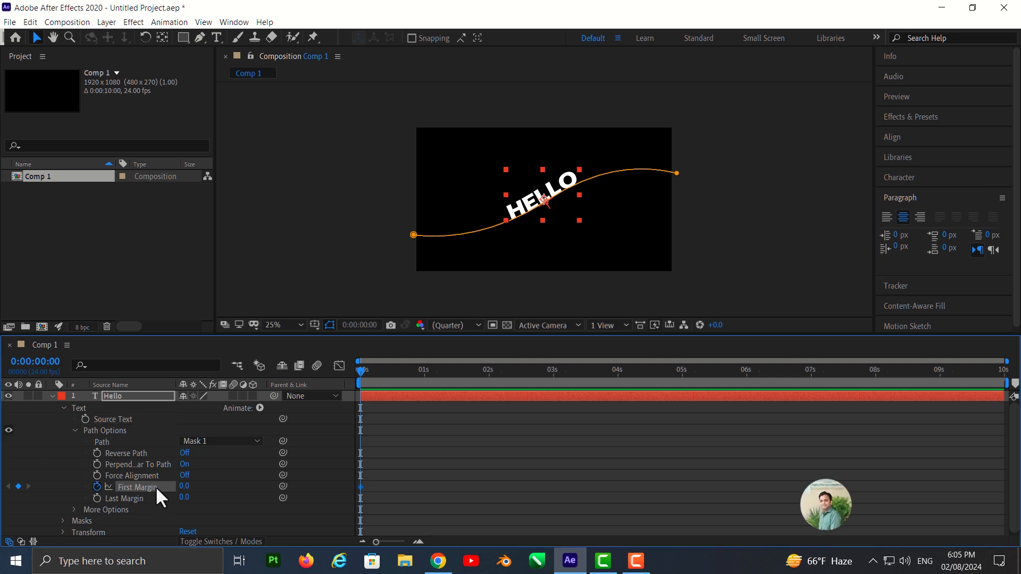
Lower the First Margin keyframe at 0:00:00:00 to -1382.0, moving HELLO off-frame before the start of the path.
left_click_drag(187, 494, 46, 487)
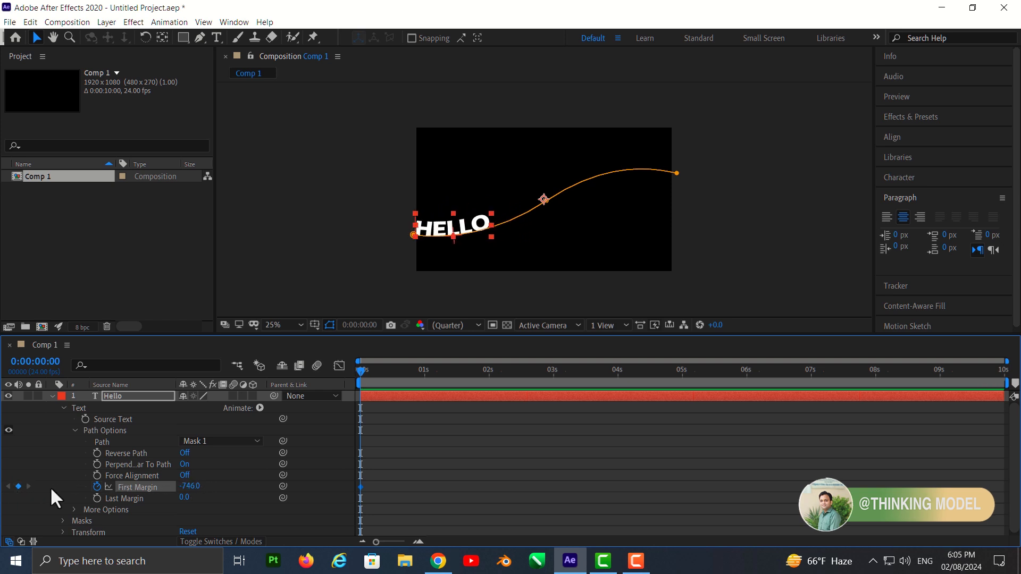
left_click_drag(193, 487, 5, 484)
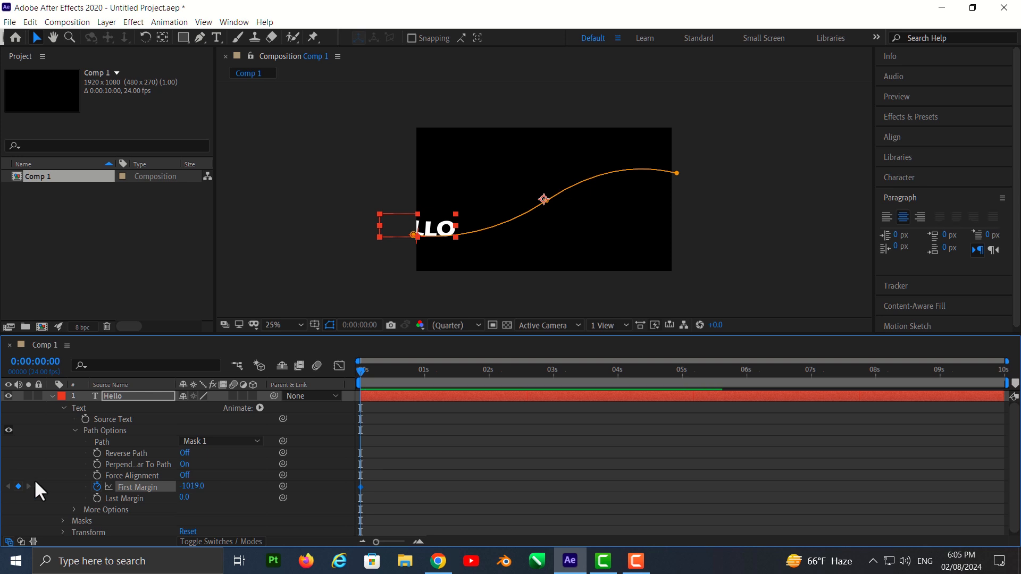
left_click_drag(195, 488, 138, 488)
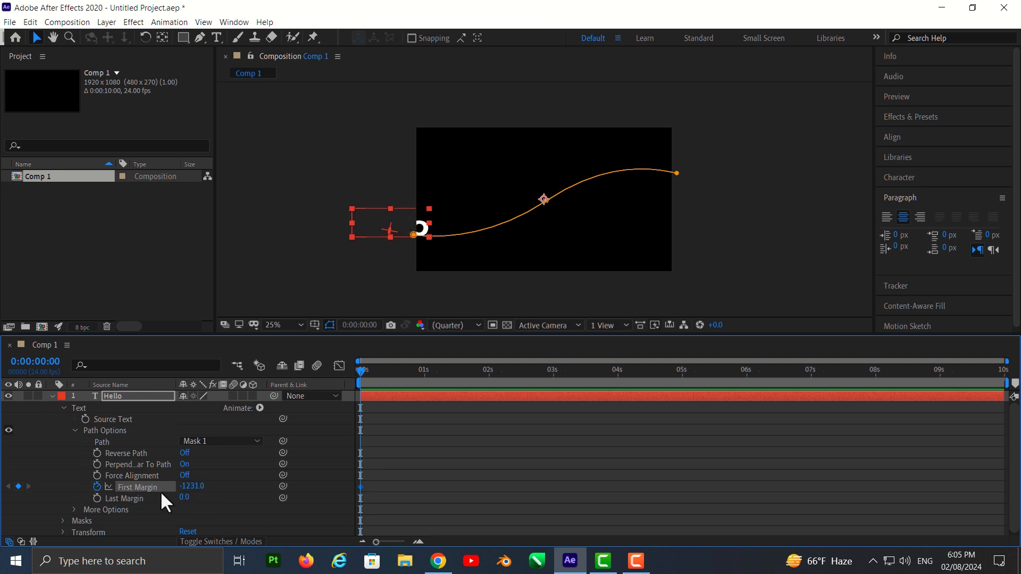
left_click_drag(201, 496, 154, 495)
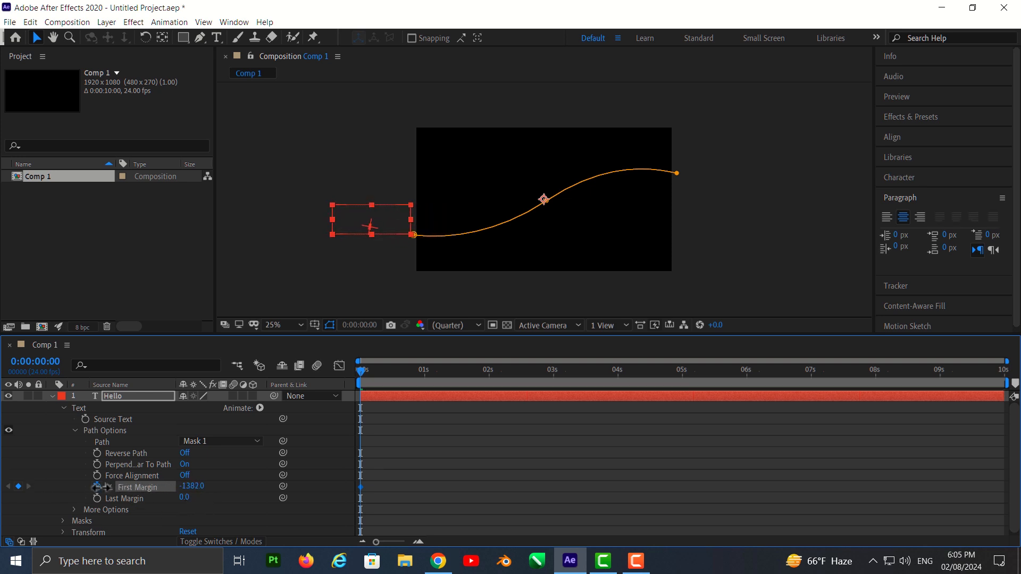
Add a First Margin keyframe of 1307.0 at 0:00:02:00, moving HELLO off-frame past the end of the path.
left_click_drag(362, 371, 492, 391)
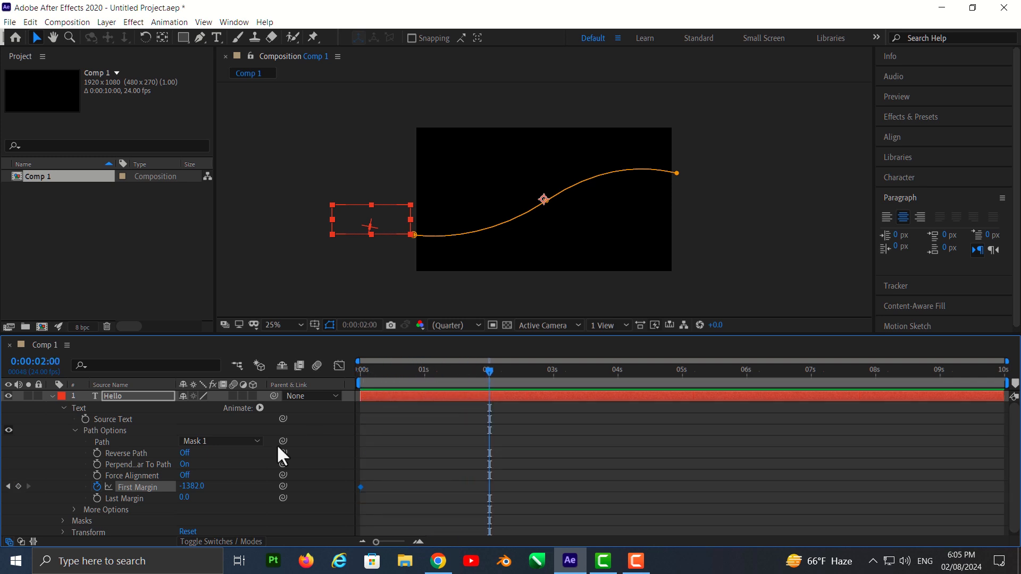
left_click_drag(192, 495, 271, 483)
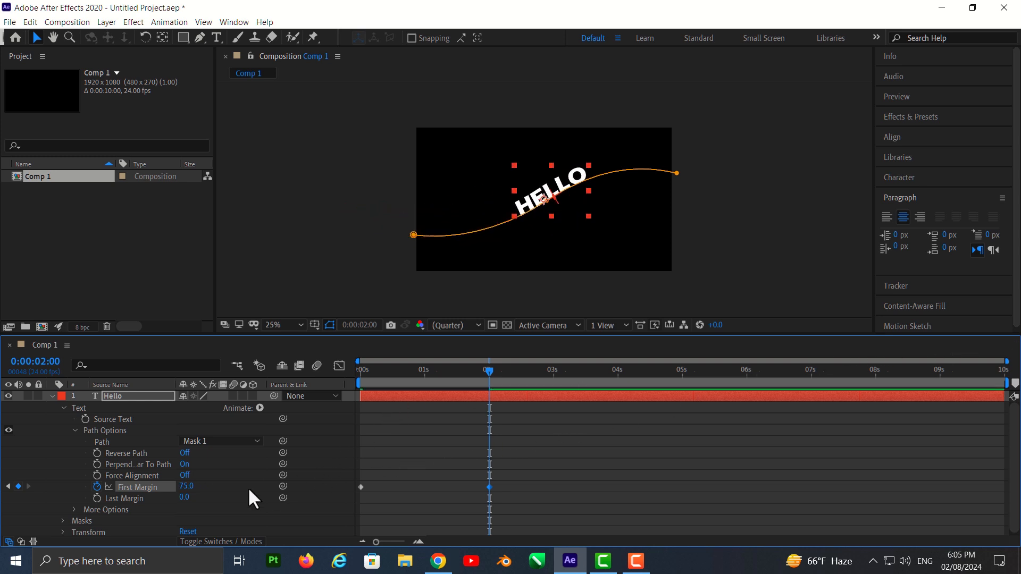
left_click_drag(193, 495, 999, 476)
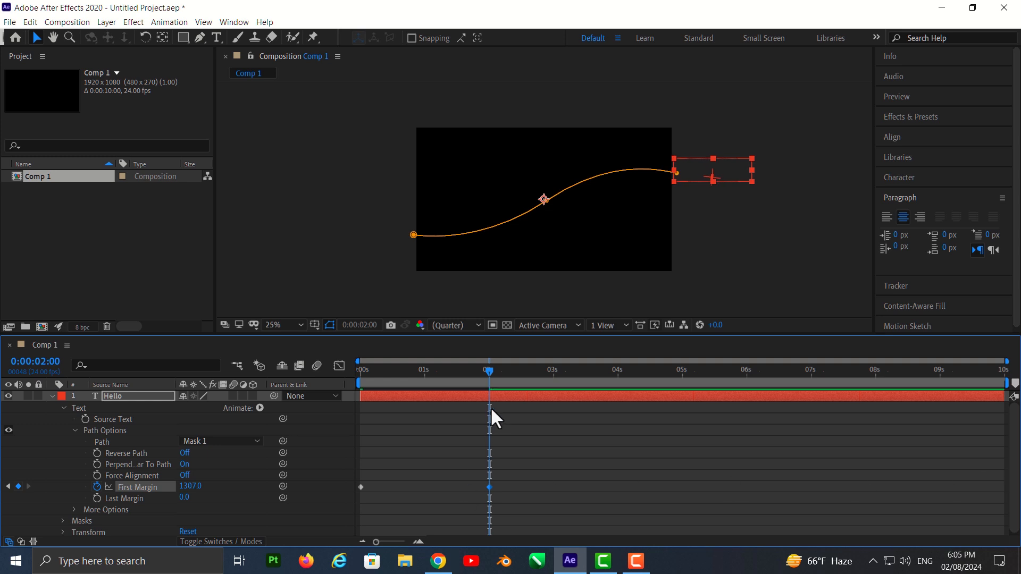
Shorten the work area to end just after the 2-second keyframe and preview the animation from the start.
left_click_drag(490, 372, 267, 391)
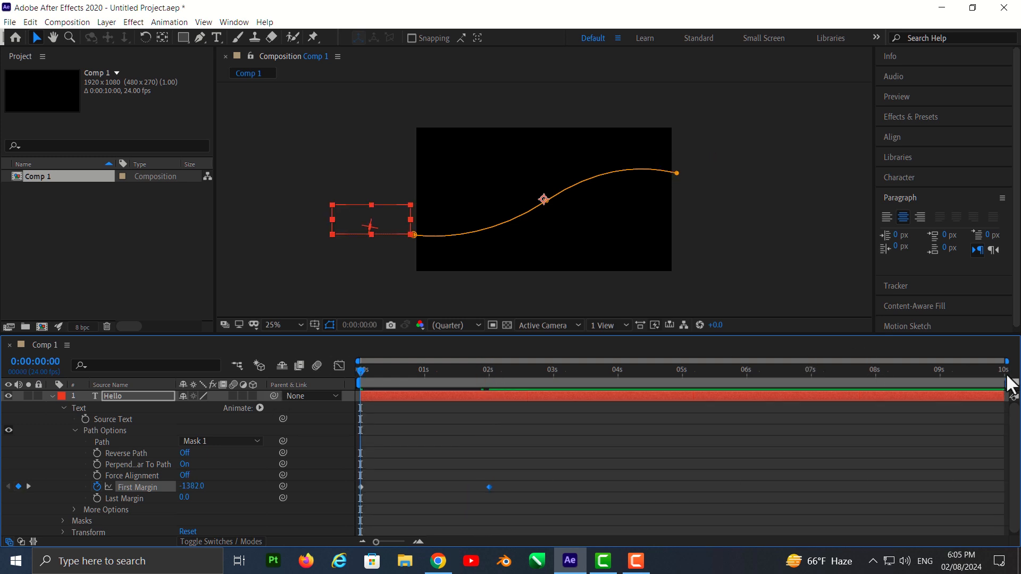
mouse_move(1007, 383)
left_mouse_down()
mouse_move(485, 407)
mouse_move(502, 408)
left_mouse_up()
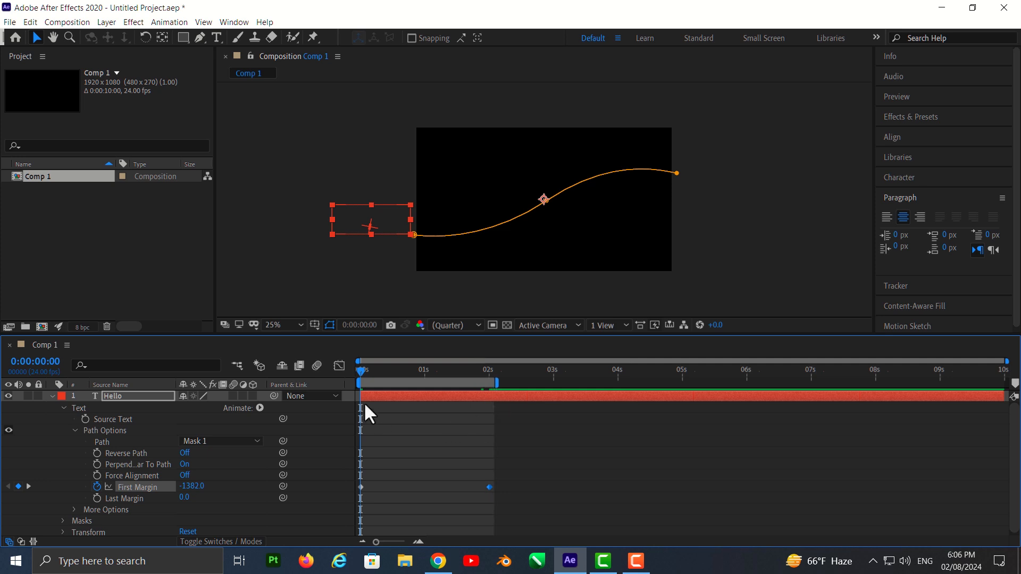
key("space")
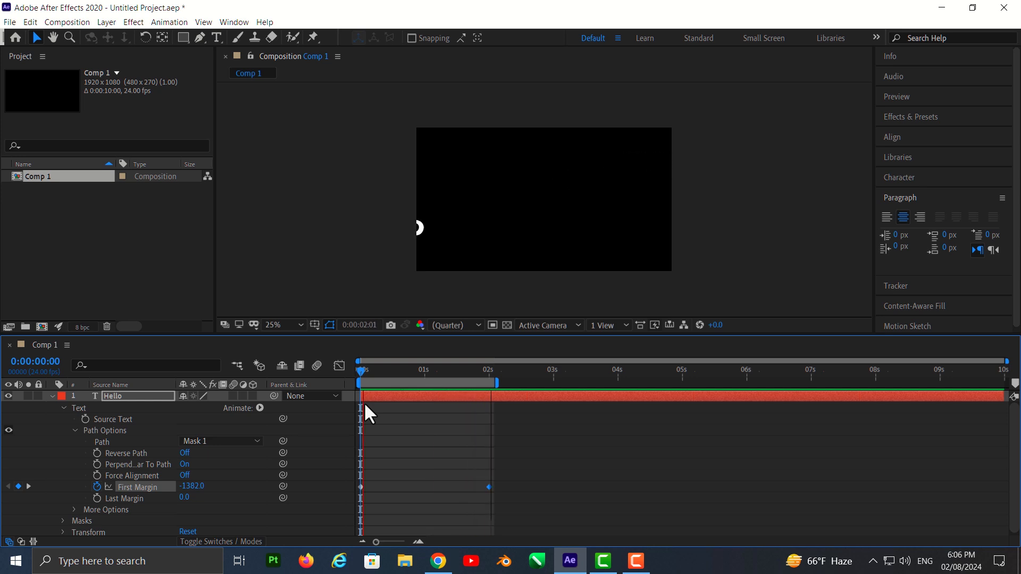
key("space")
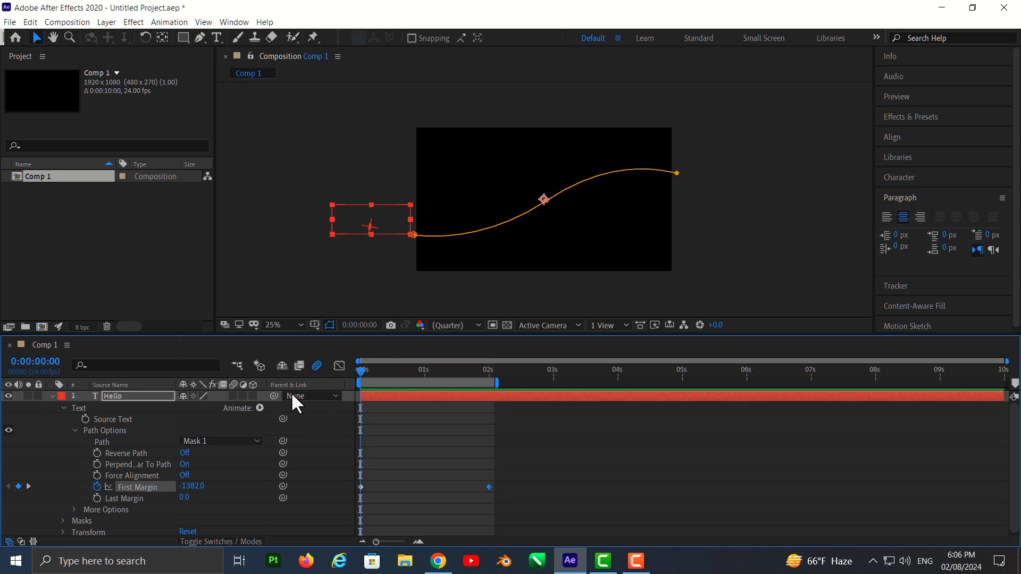
Enable motion blur for the composition and the Hello layer, and preview the blurred text animation.
left_click(233, 395)
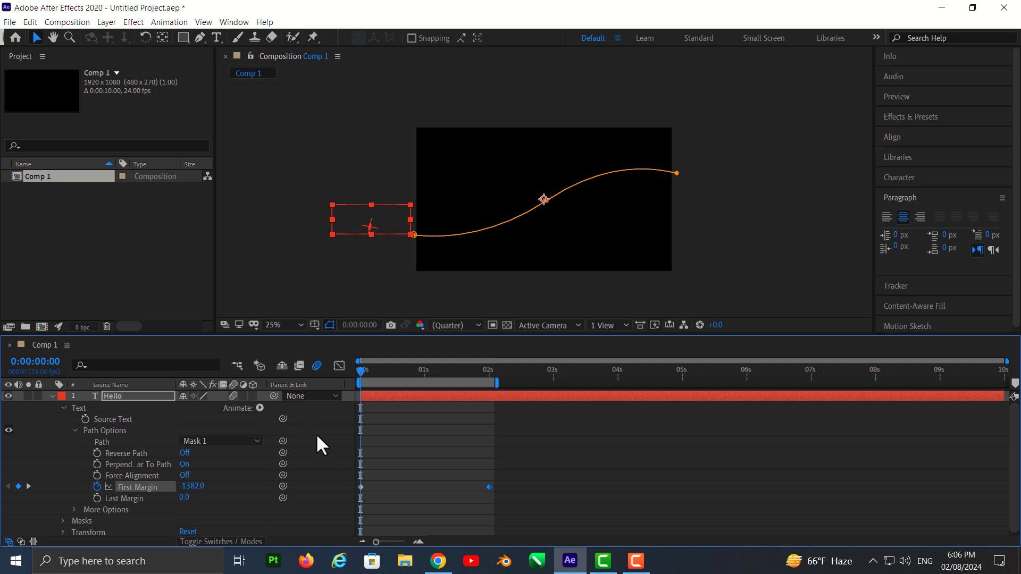
key("space")
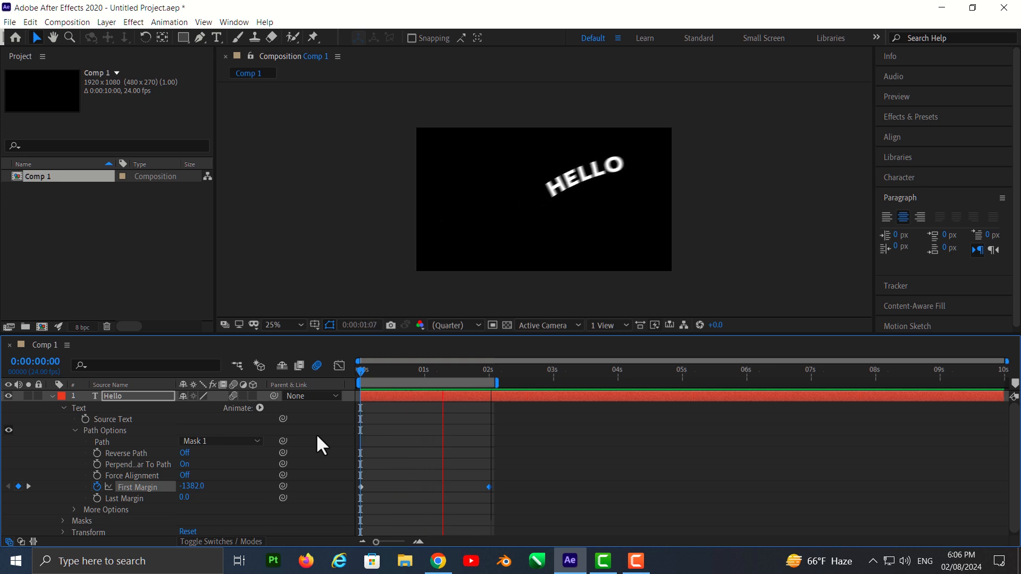
key("space")
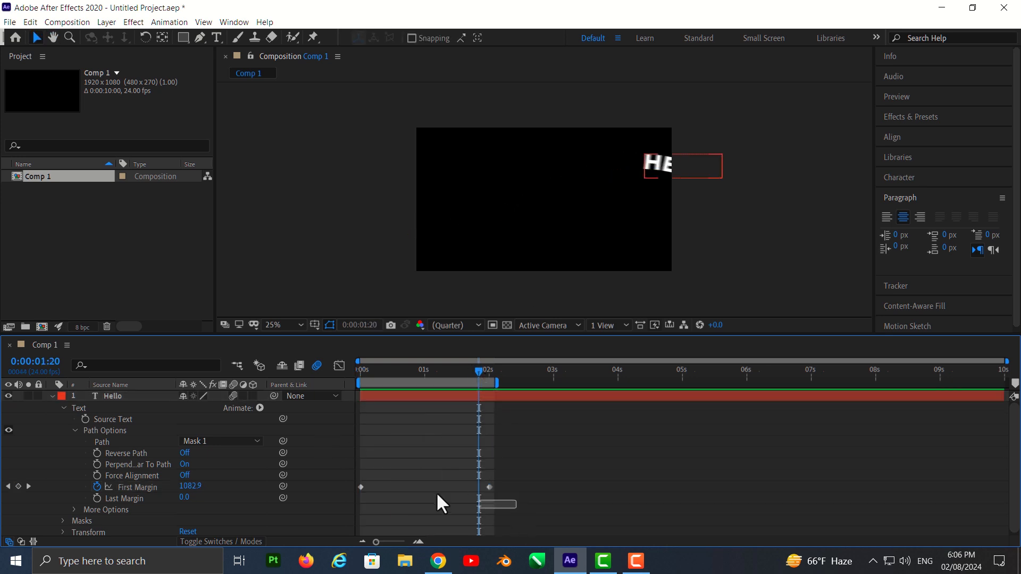
Apply Easy Ease to both First Margin keyframes.
left_click_drag(516, 508, 331, 471)
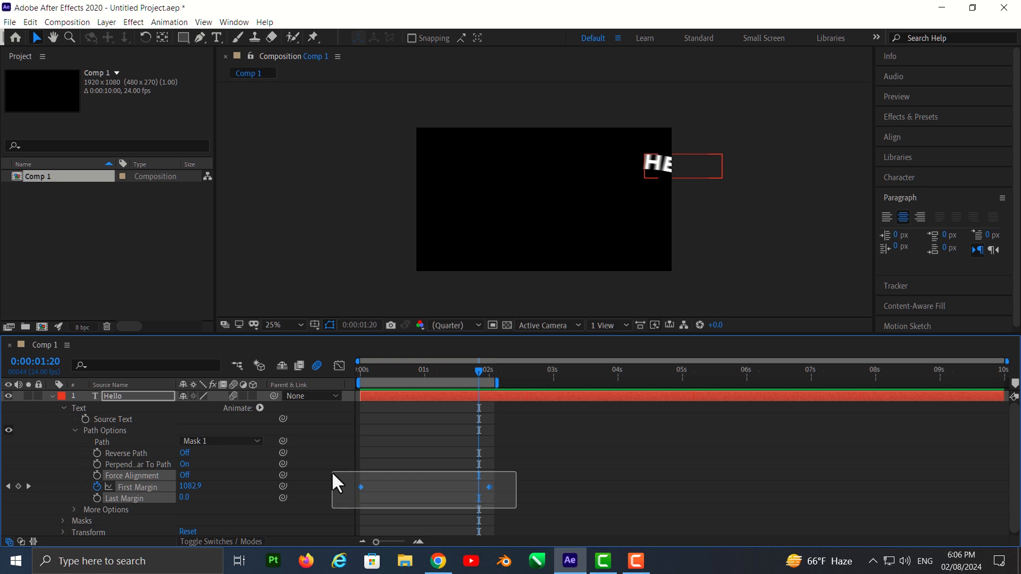
right_click(363, 486)
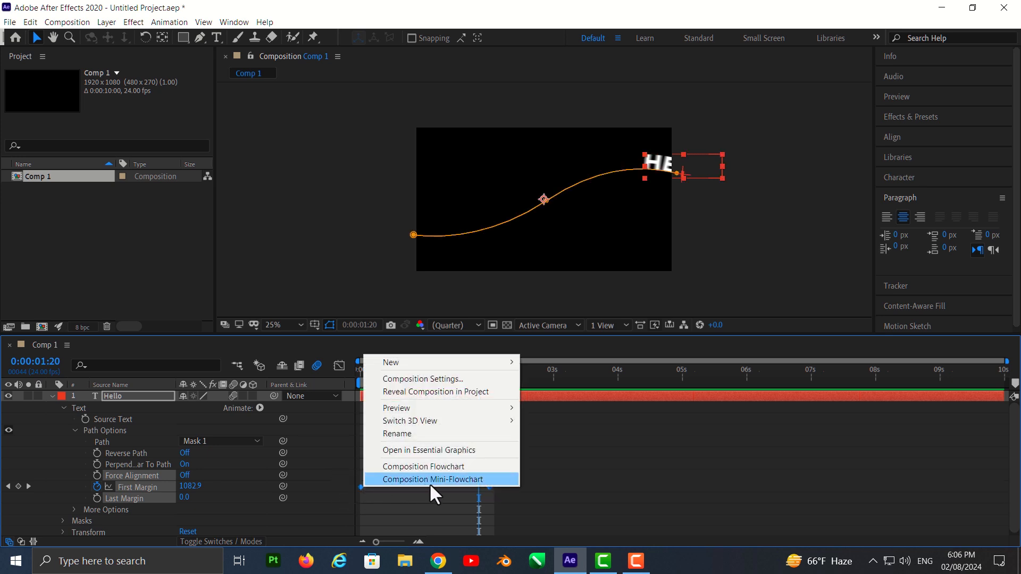
left_click(534, 526)
left_click_drag(350, 480, 486, 487)
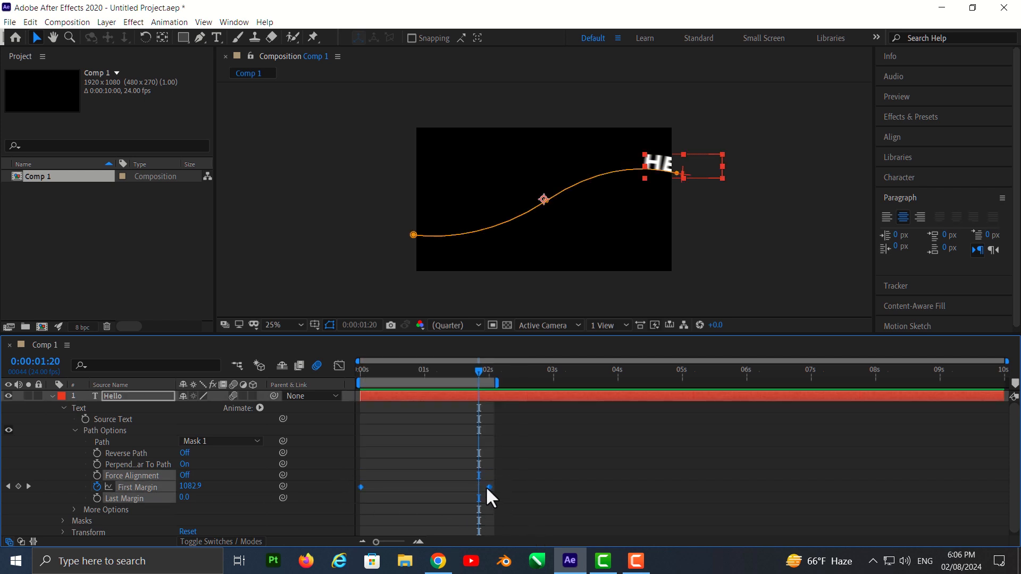
right_click(489, 487)
mouse_move(586, 481)
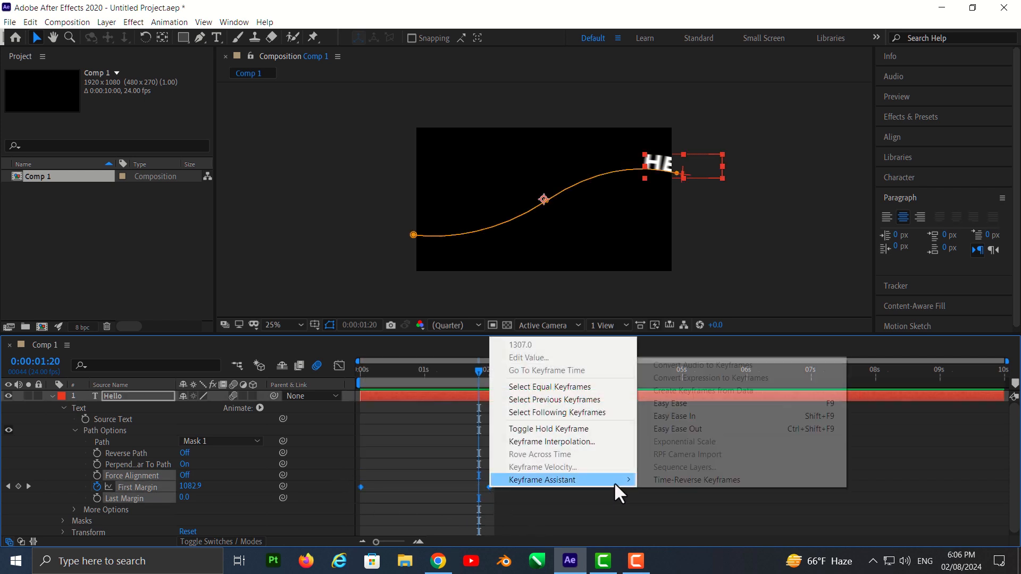
left_click(688, 403)
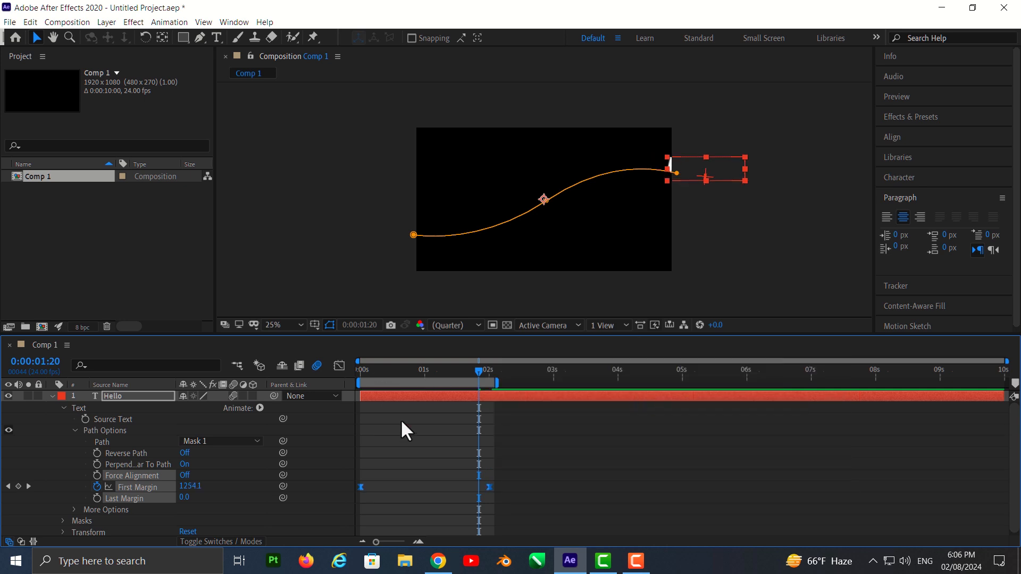
Preview the eased animation from 0:00:00:00 and move the current time to 0:00:01:14.
left_click_drag(446, 378, 346, 376)
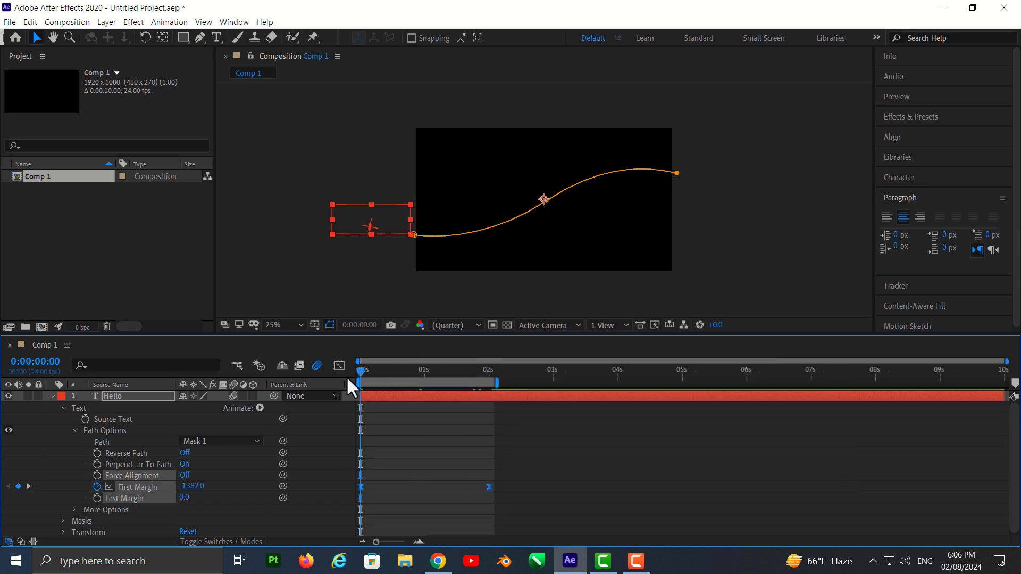
key("space")
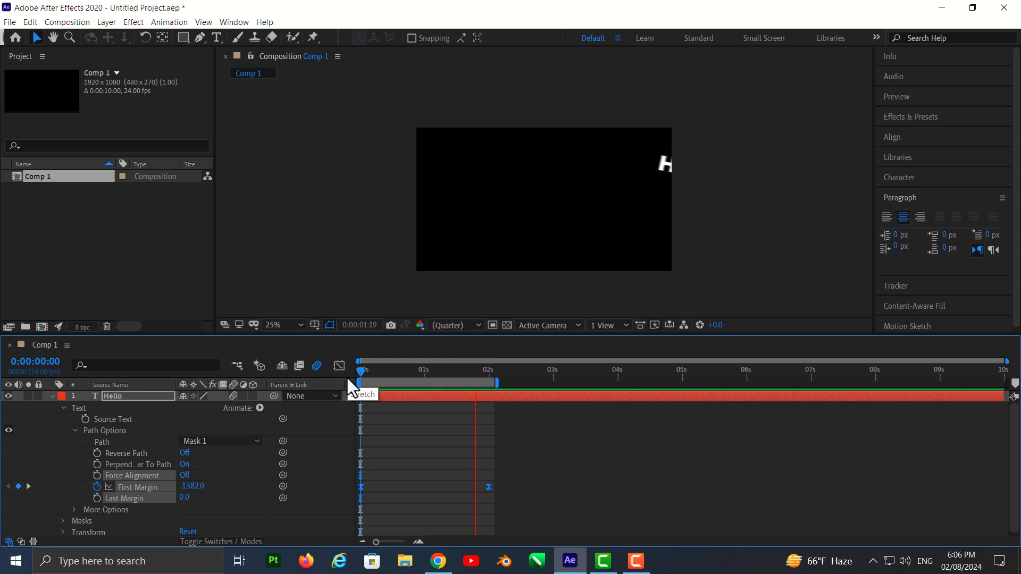
key("space")
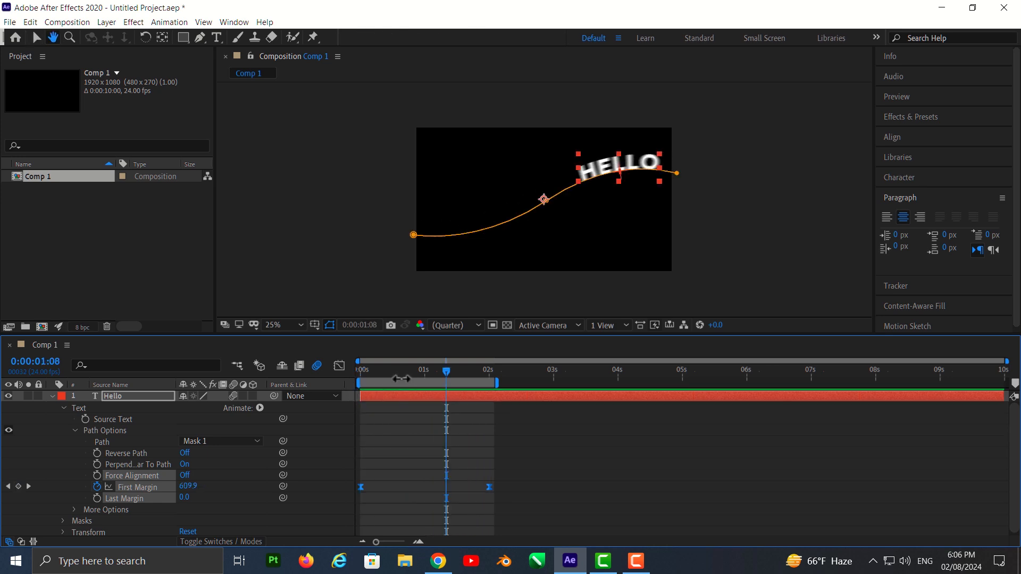
left_click_drag(447, 371, 463, 394)
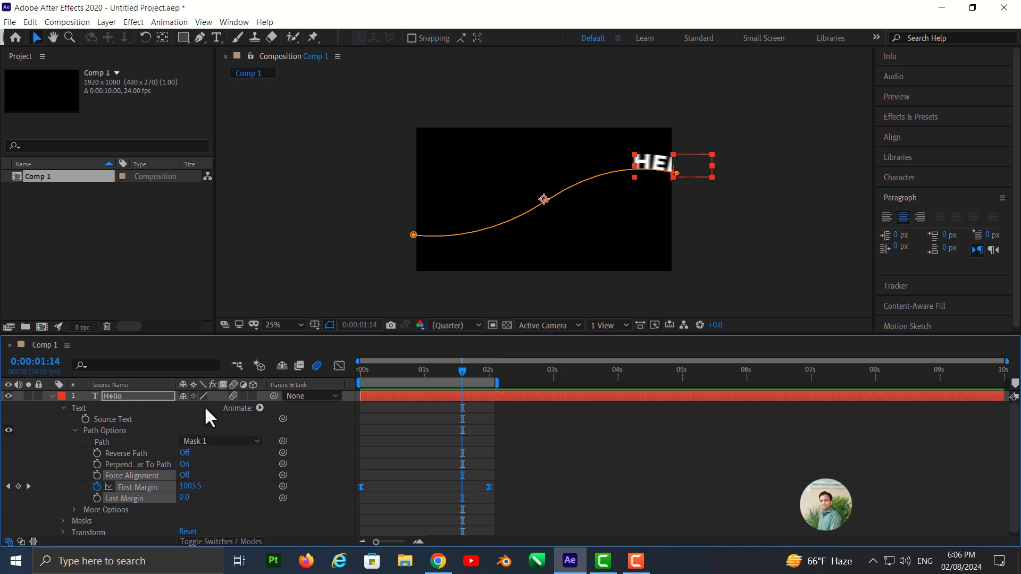
Toggle the timeline's optional column panes one after another, restoring the original layout.
left_click(21, 542)
left_click(32, 543)
left_click(30, 543)
left_click(21, 543)
left_click(9, 542)
left_click(9, 542)
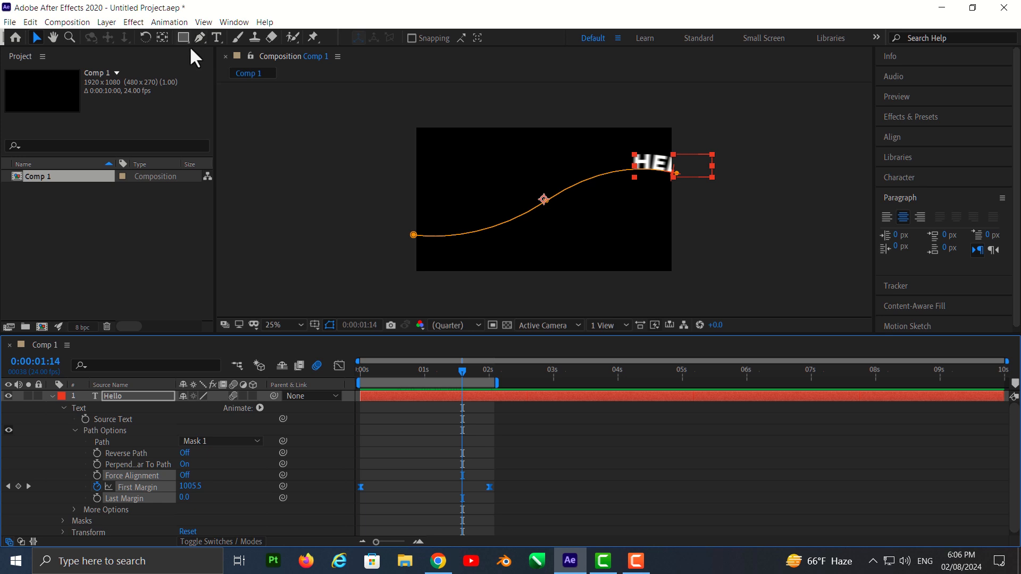
Collapse the Text group and draw a rounded rectangle mask on the Hello layer around the centre of the frame.
left_click(63, 408)
left_click_drag(186, 41, 247, 52)
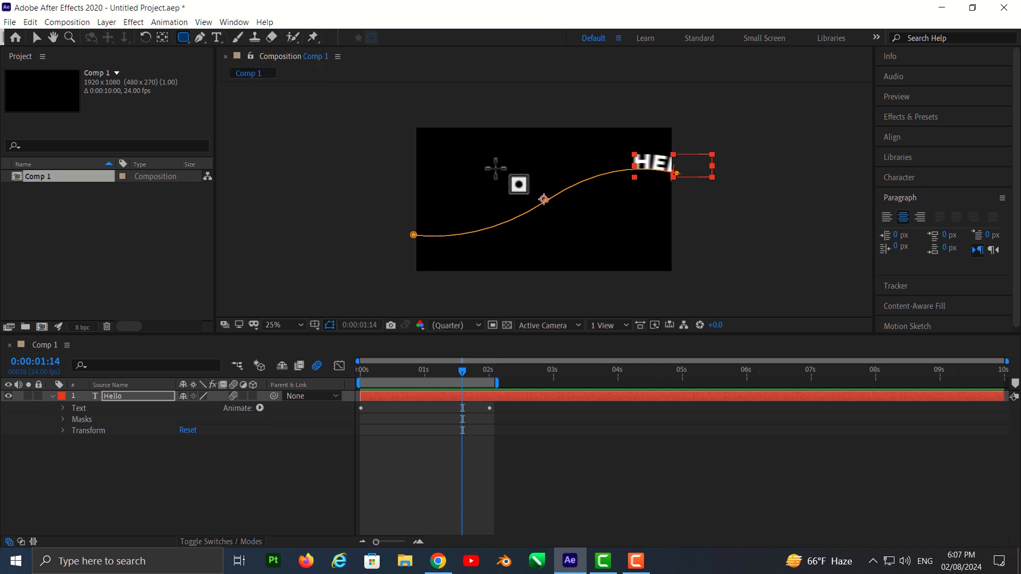
left_click_drag(490, 168, 613, 229)
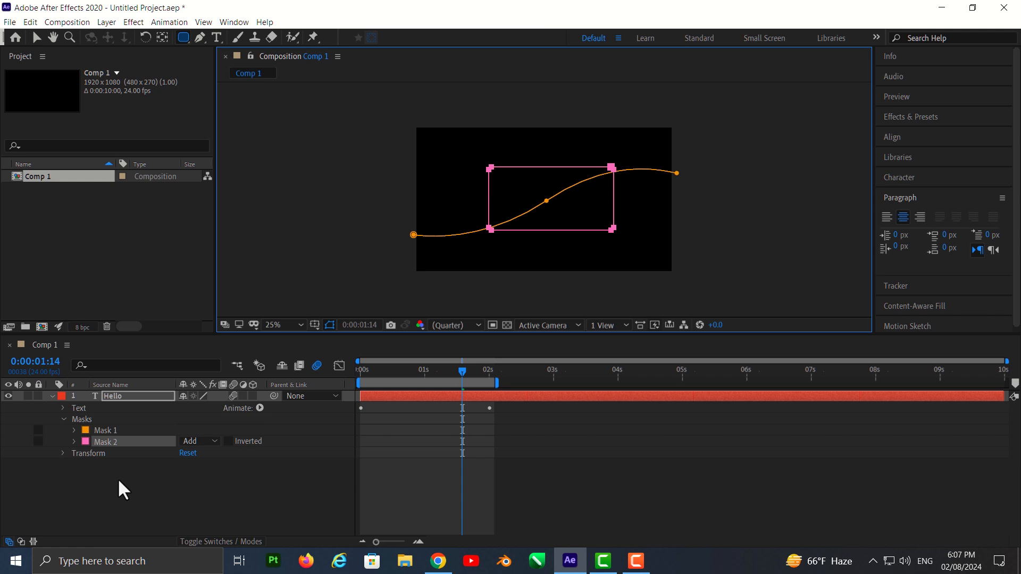
Set the Hello text's Path option to Mask 2.
left_click(63, 408)
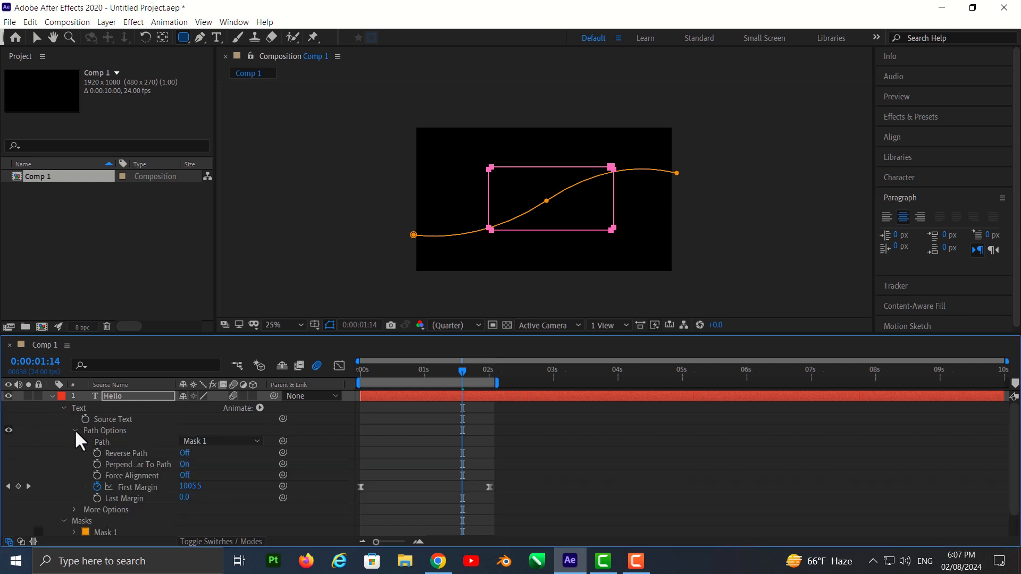
left_click(225, 442)
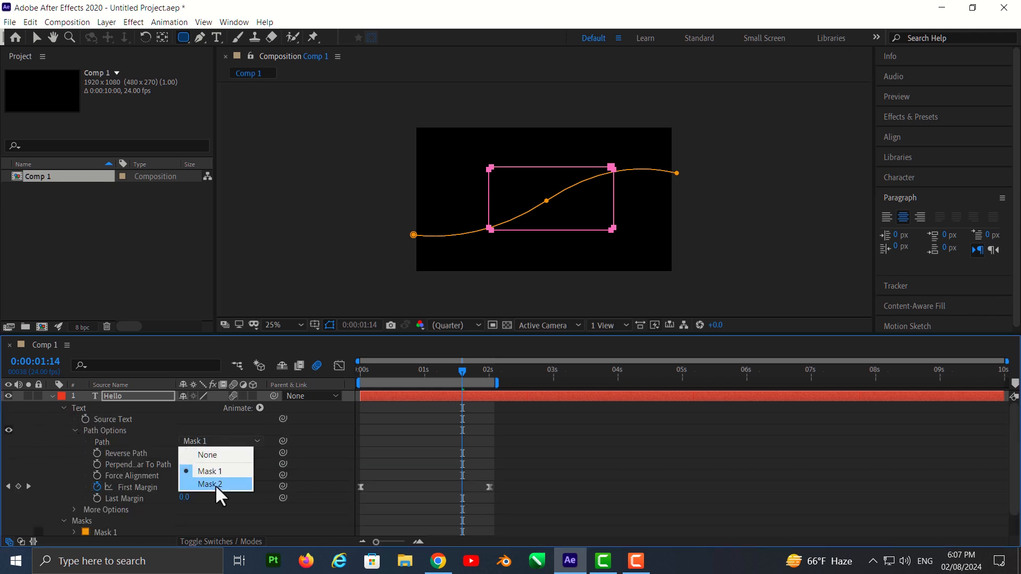
left_click(216, 485)
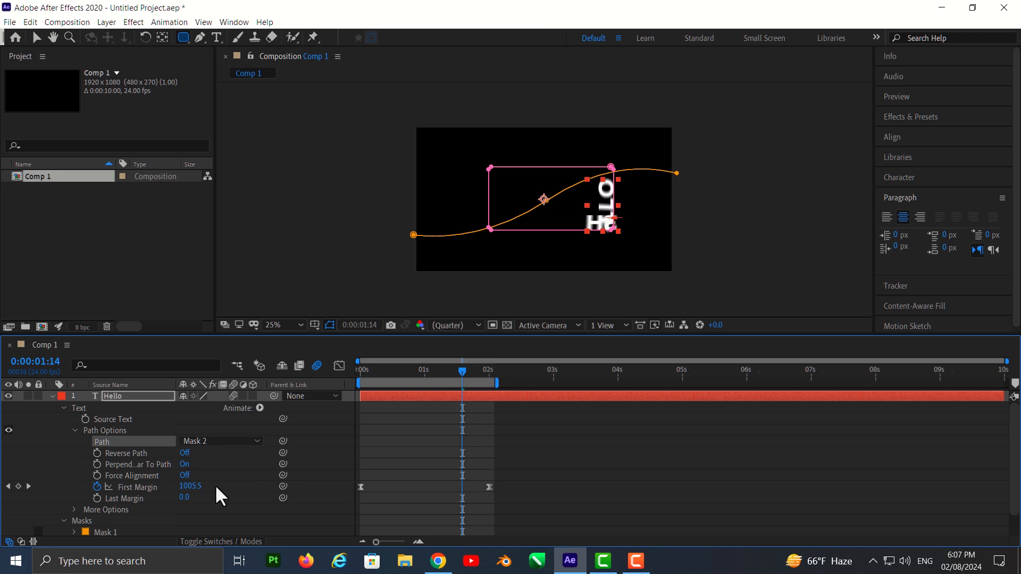
Turn Reverse Path on and Perpendicular To Path off, previewing the text's movement around the rectangular mask after each change.
left_click_drag(461, 369, 318, 384)
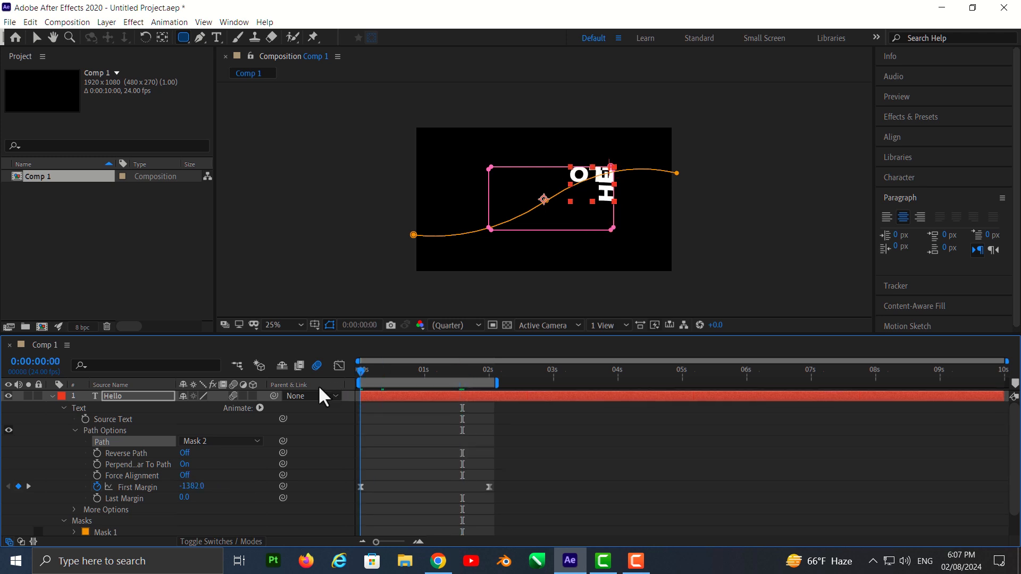
left_click(186, 454)
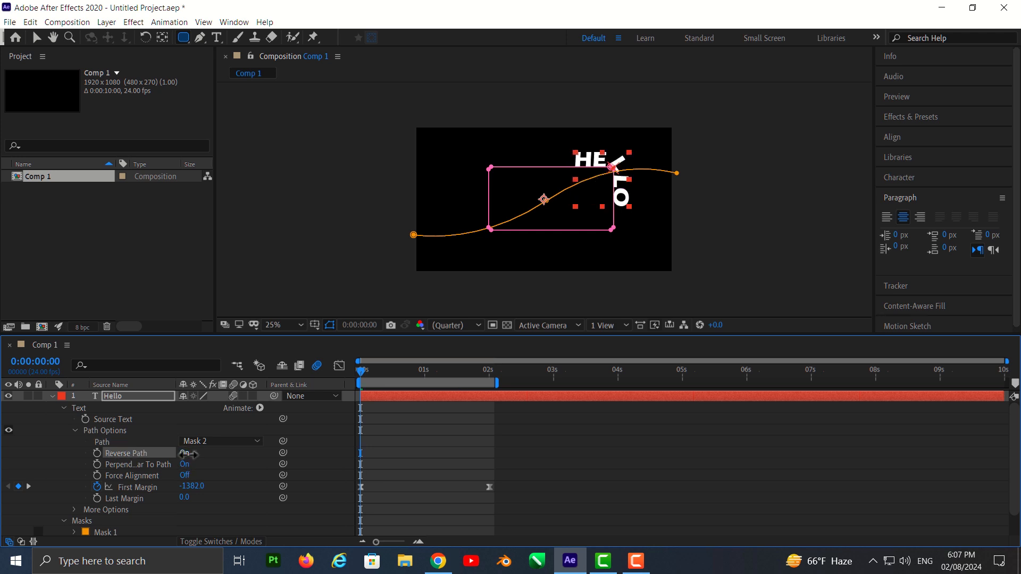
key("space")
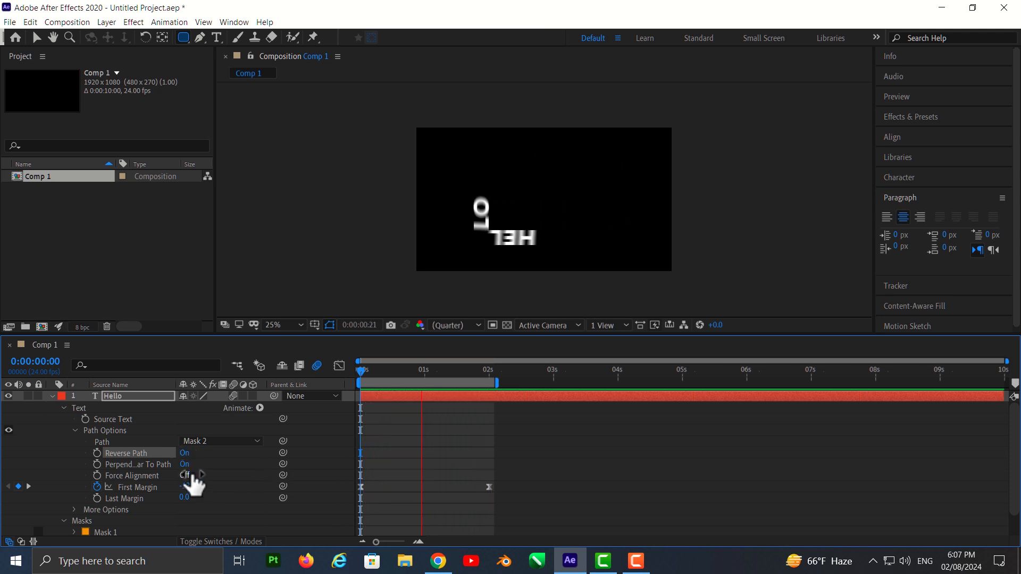
key("space")
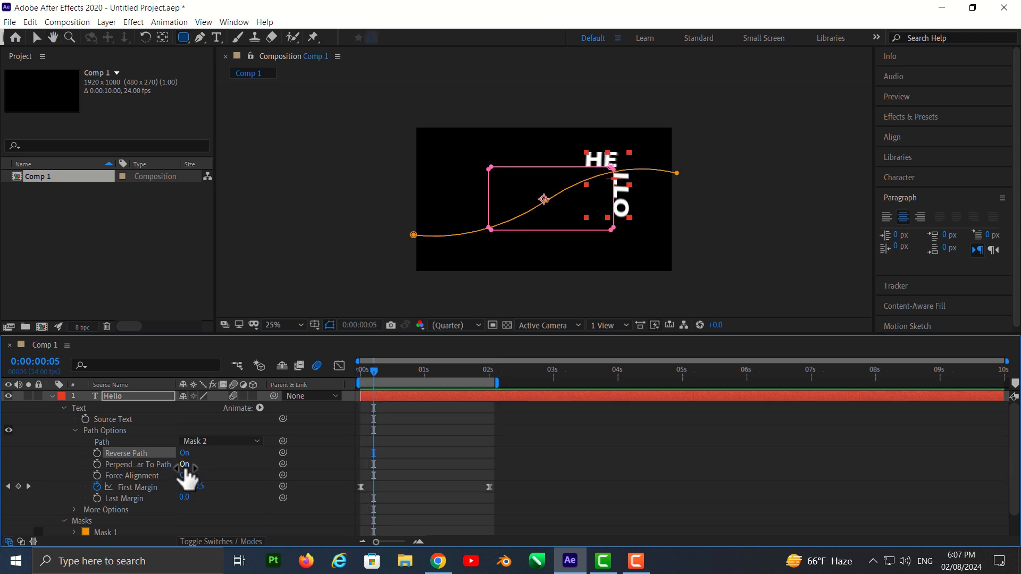
left_click(184, 466)
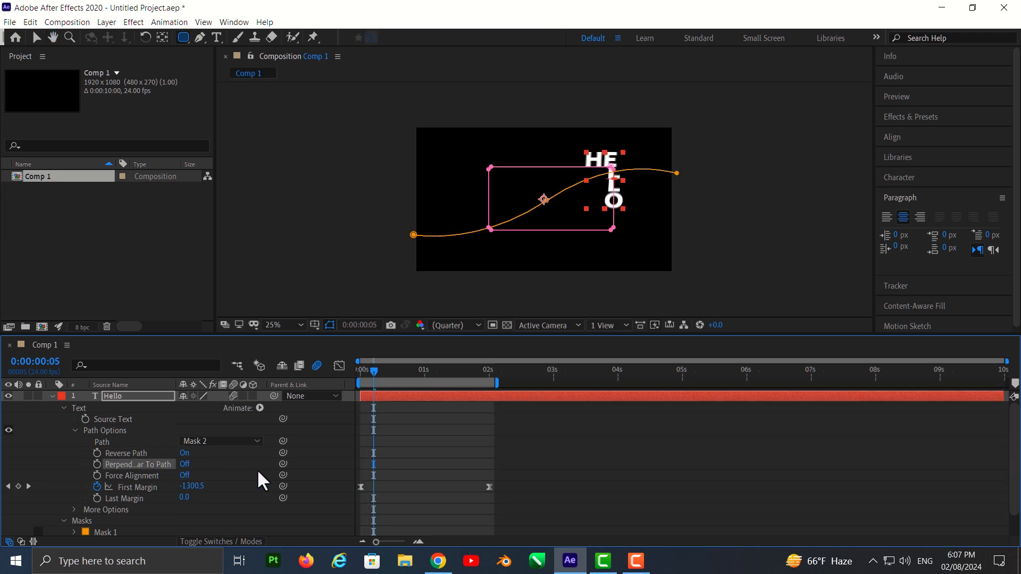
key("space")
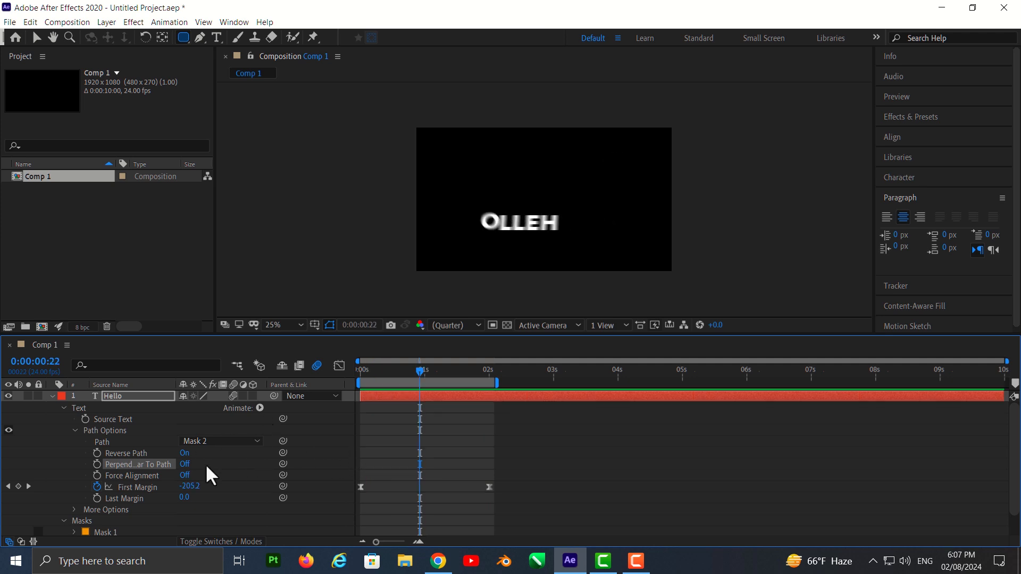
Turn Perpendicular To Path back on and preview the text's movement around the rectangular mask from the start.
key("space")
left_click(185, 465)
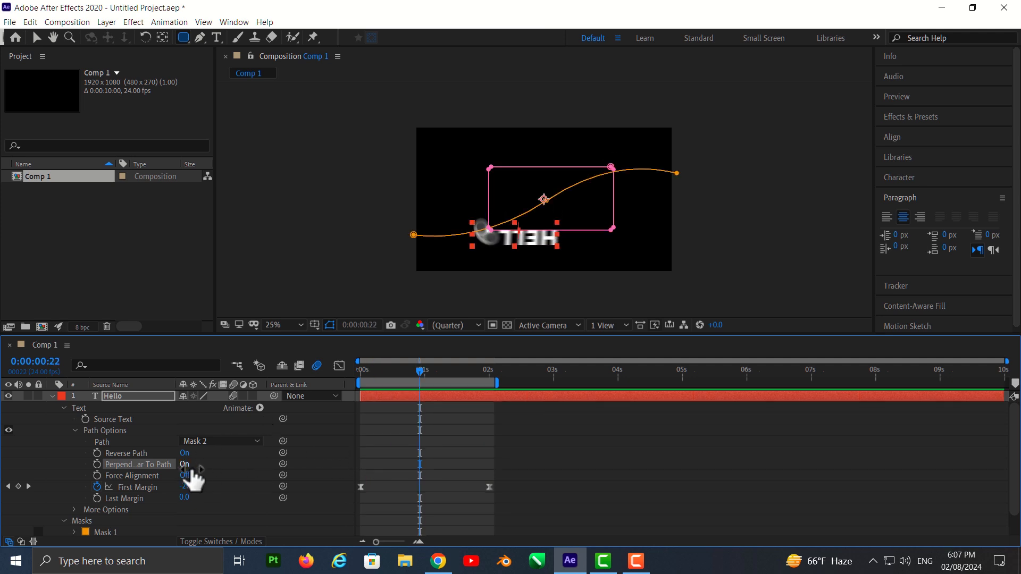
left_click_drag(419, 370, 361, 404)
key("space")
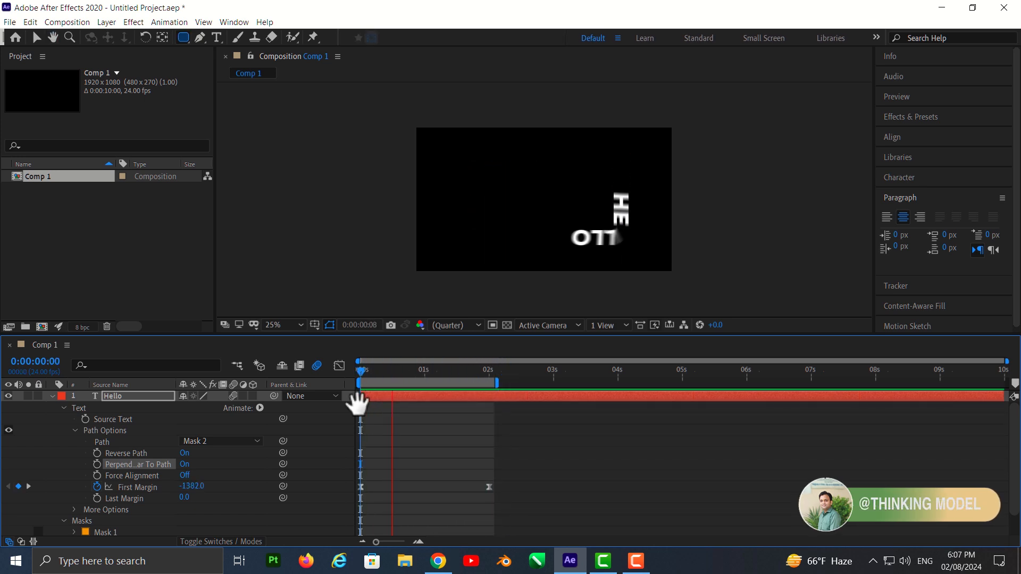
key("space")
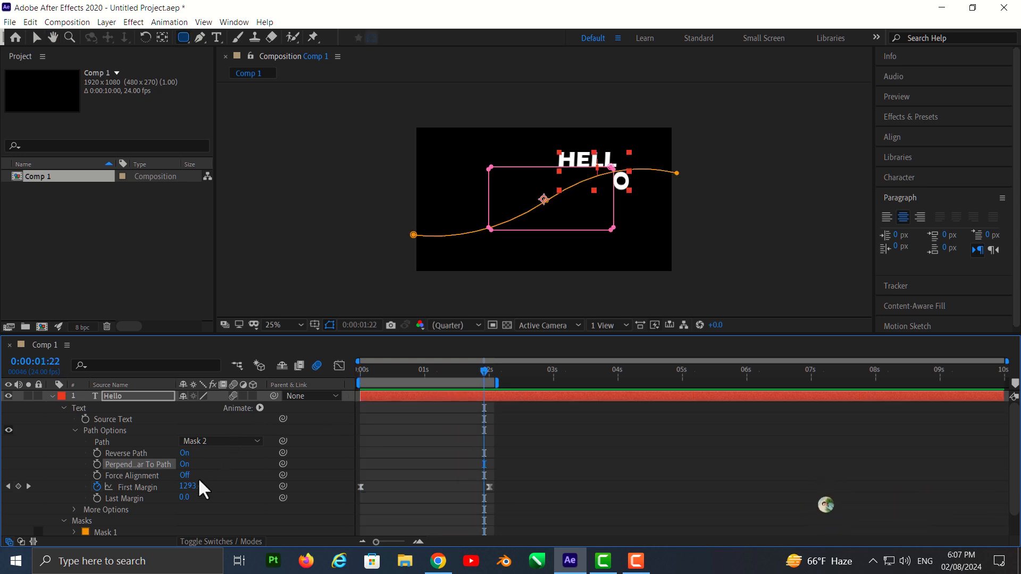
Compare the text with Perpendicular To Path off and on at 0:00:01:03, disabling motion blur for the composition.
left_click(184, 464)
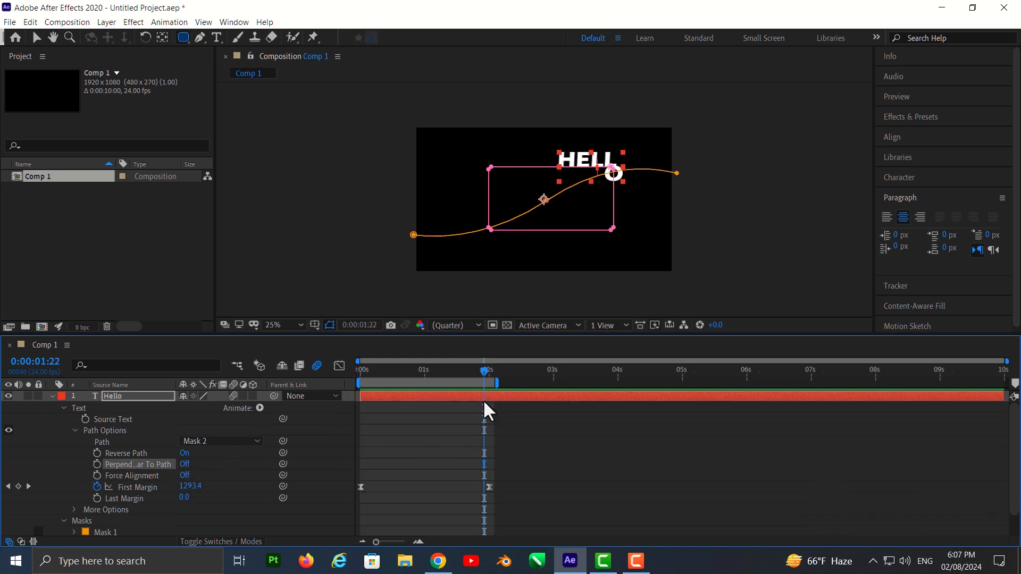
left_click_drag(486, 371, 433, 381)
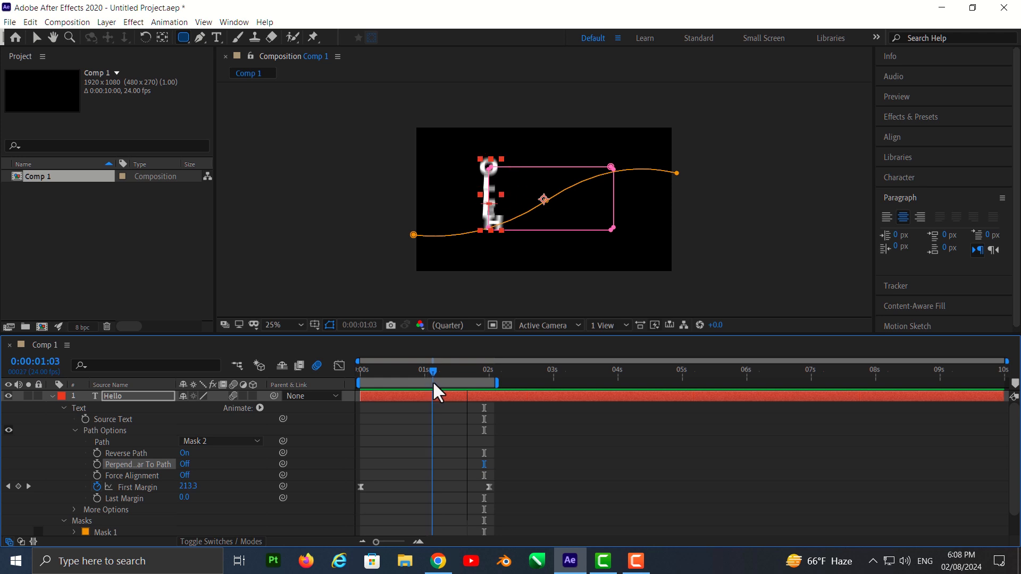
left_click(187, 465)
left_click(189, 464)
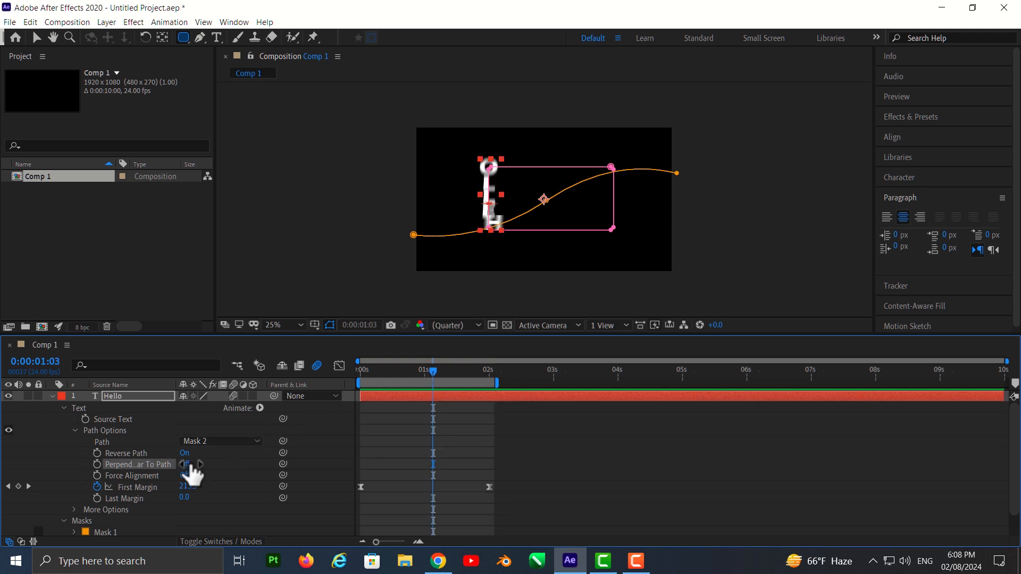
left_click(188, 464)
left_click(317, 366)
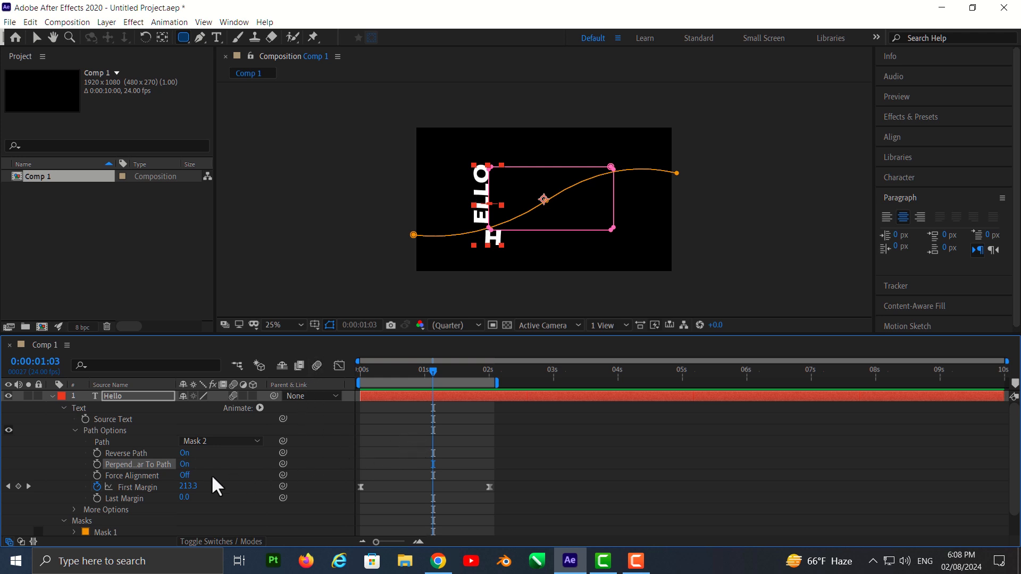
left_click(187, 464)
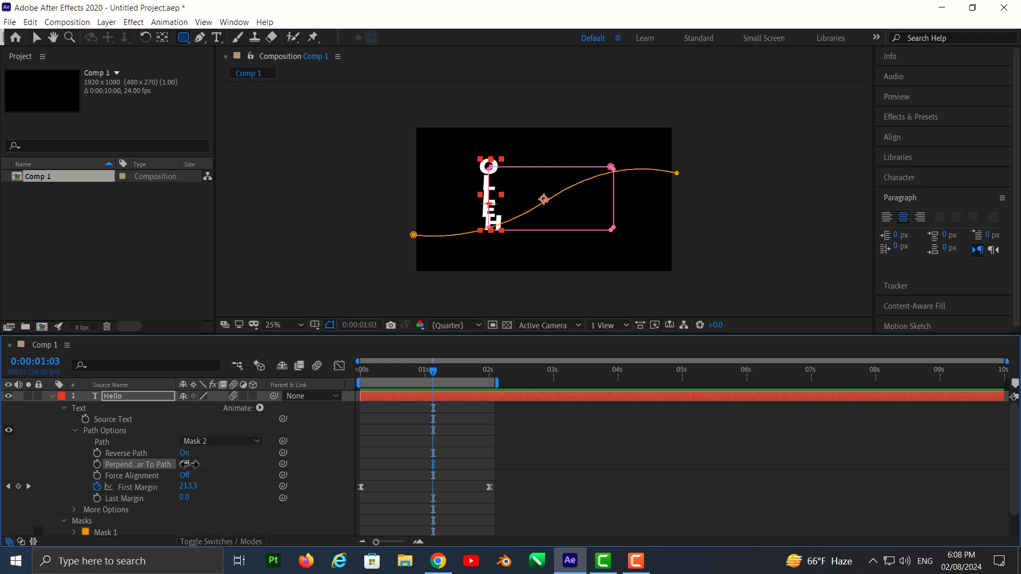
left_click(186, 464)
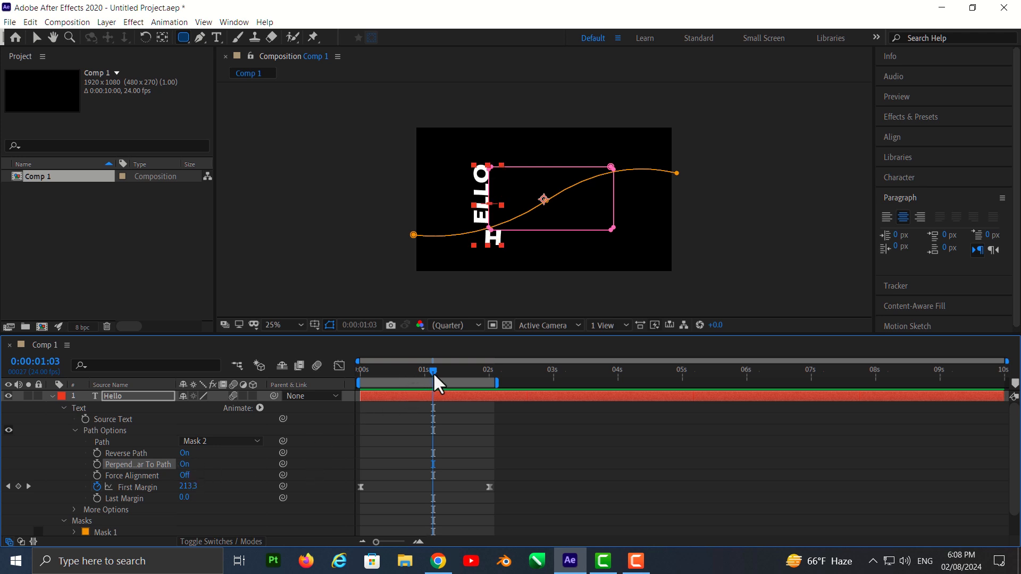
Undo the rectangular mask, its path settings and the easing of the First Margin keyframes.
key("ctrl+z")
key("ctrl+z")
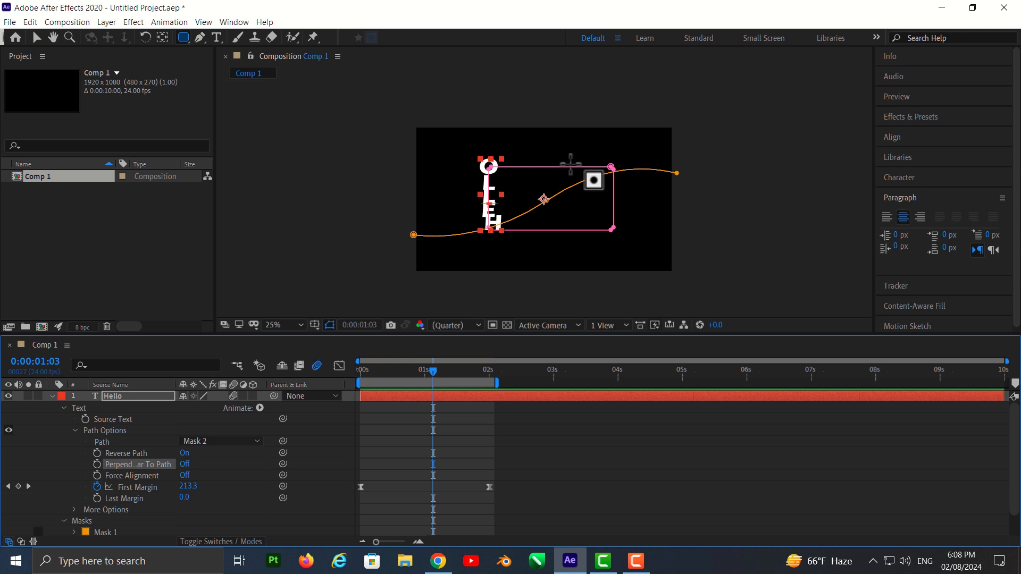
key("ctrl+z")
key("ctrl+z")
key("ctrl+z")
key("ctrl+z")
key("ctrl+z")
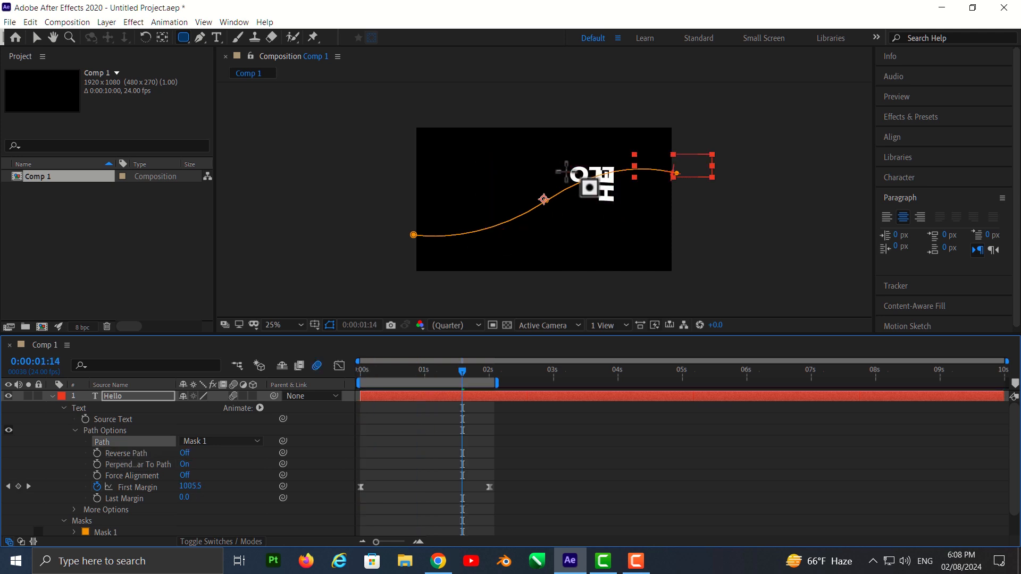
key("ctrl+z")
Draw an elliptical mask on the Hello layer near the frame's lower centre and set the text's Path to Mask 2.
left_click(187, 42)
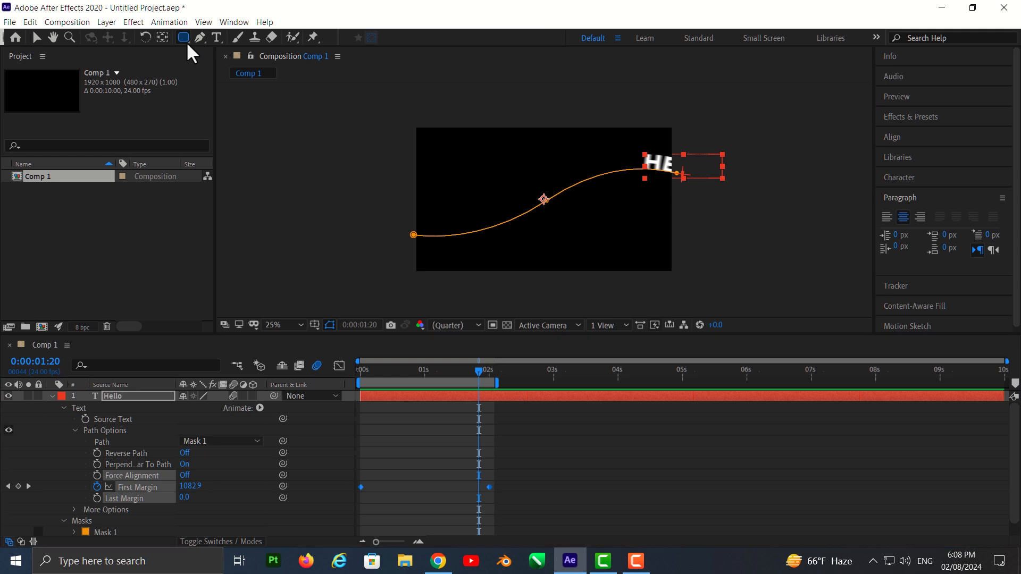
left_click_drag(187, 41, 230, 65)
left_click_drag(522, 200, 597, 260)
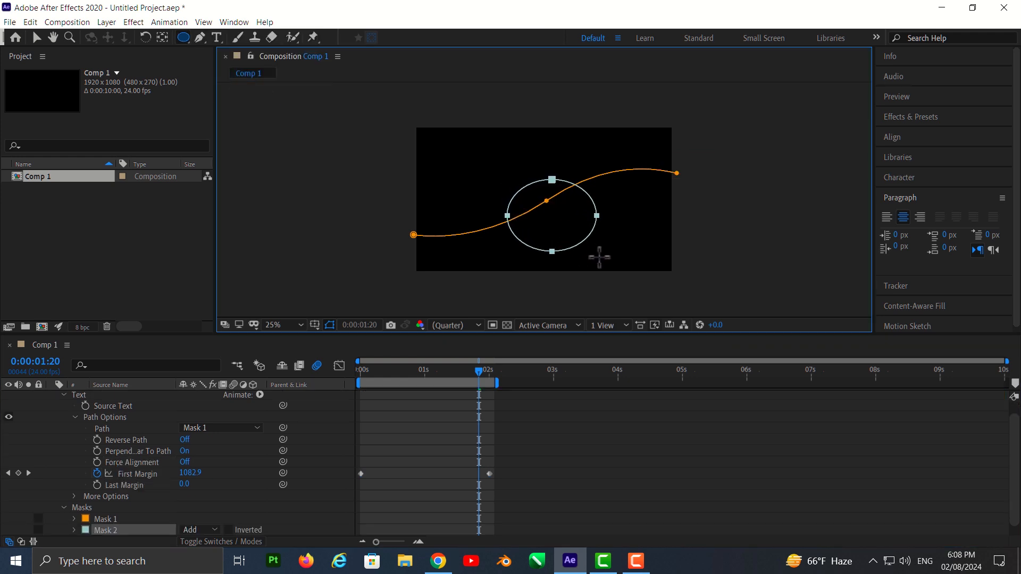
left_click(249, 428)
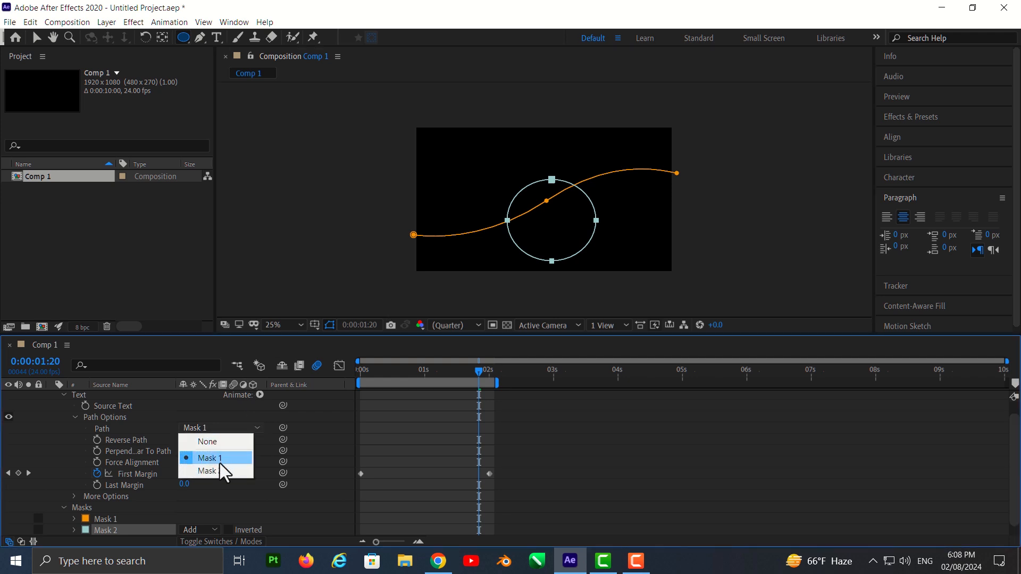
left_click(215, 472)
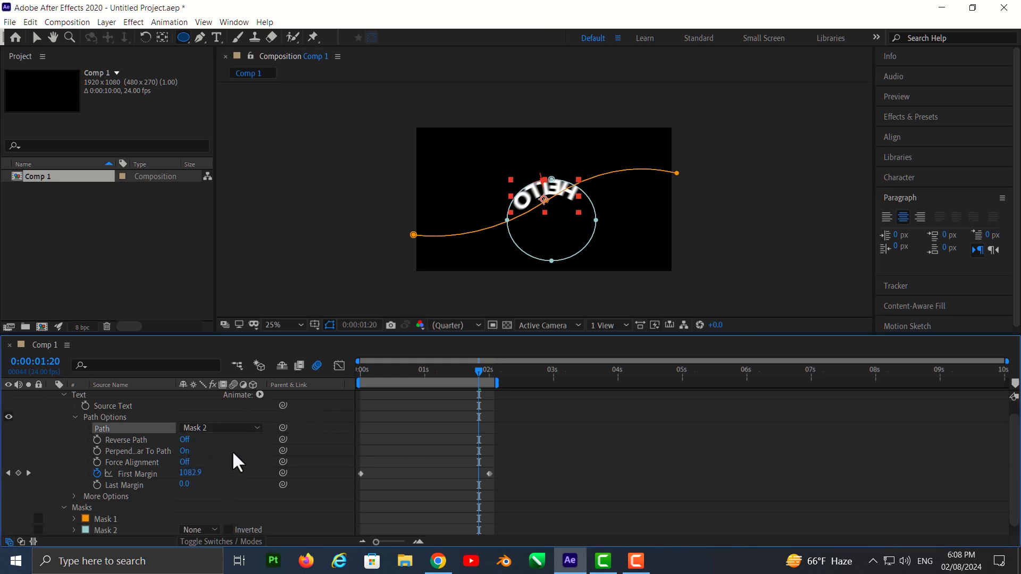
Turn Reverse Path on and preview the text's movement around the elliptical mask from the start.
left_click(184, 440)
left_click_drag(478, 371, 339, 378)
key("space")
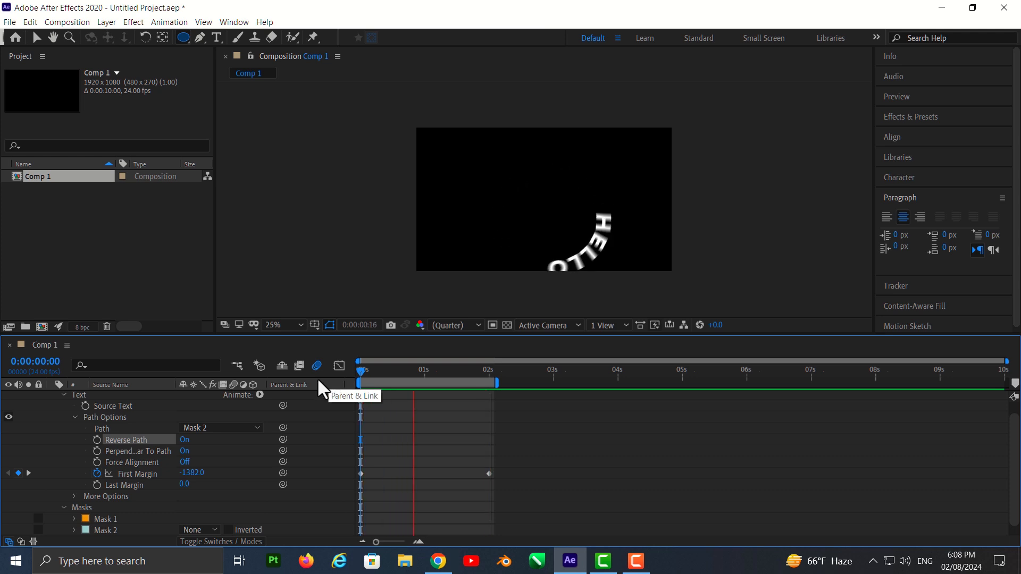
key("space")
Preview the elliptical path animation with Perpendicular To Path off, turn the option back on and return to the first frame.
left_click(184, 451)
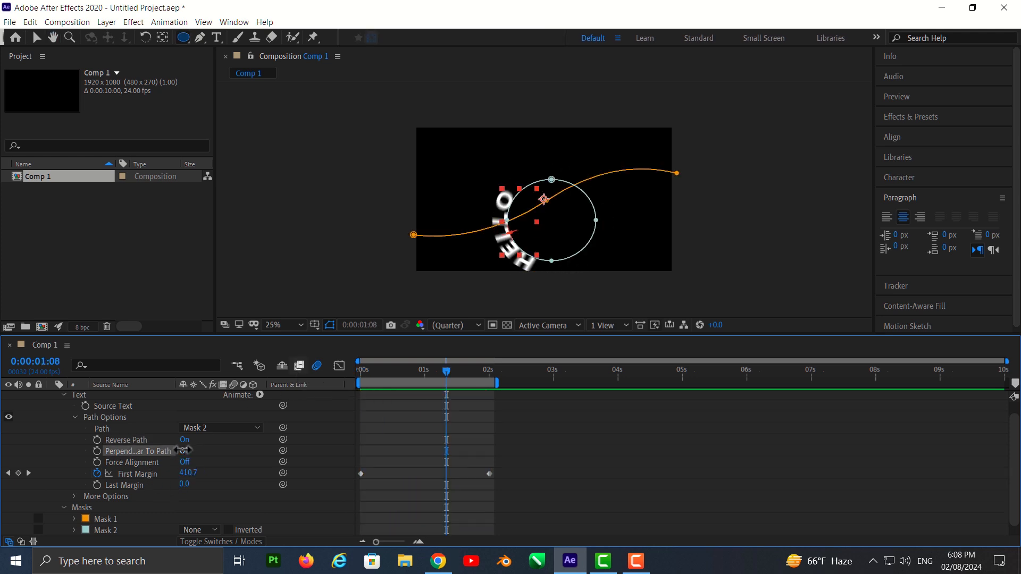
key("space")
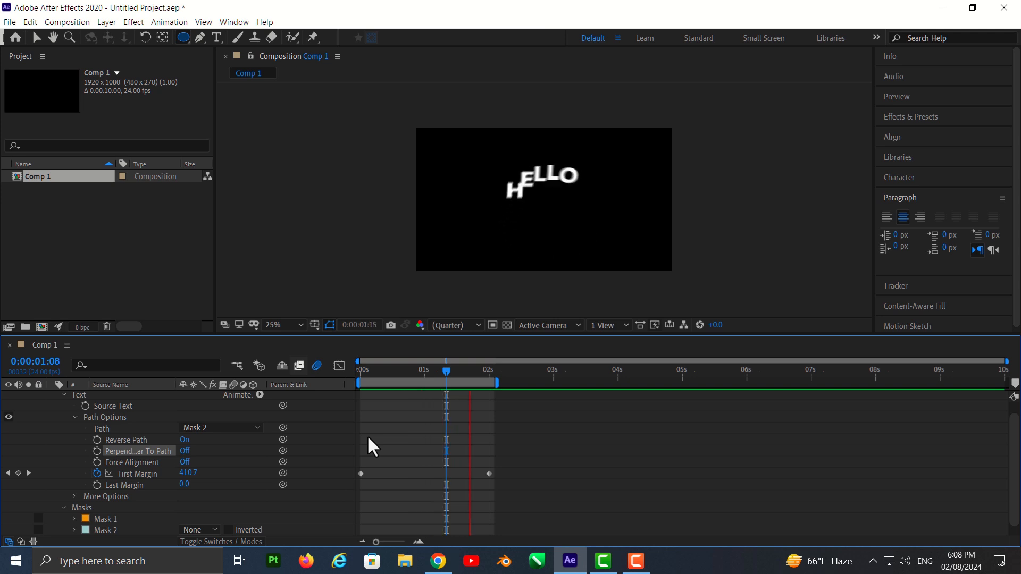
key("space")
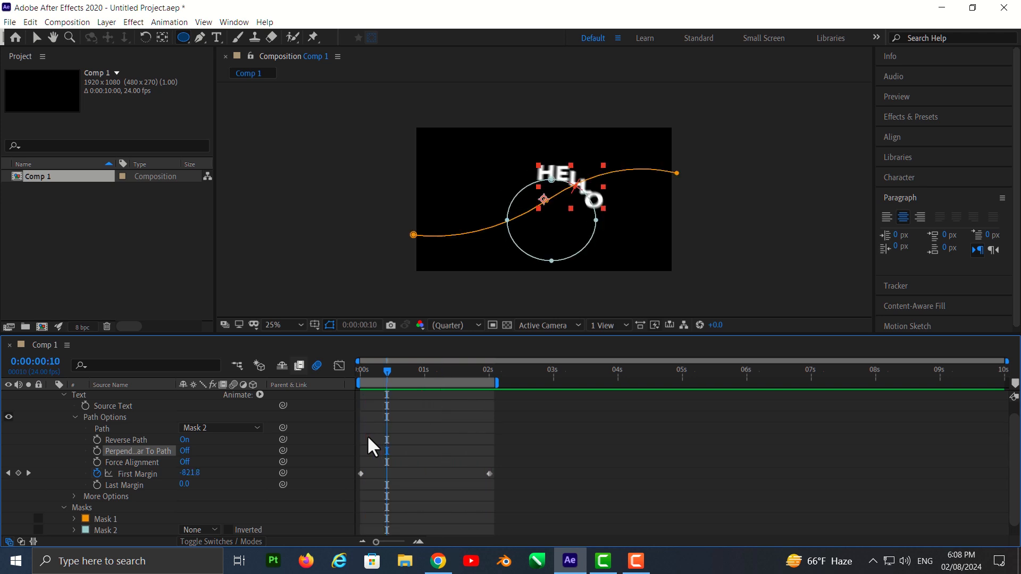
left_click(184, 451)
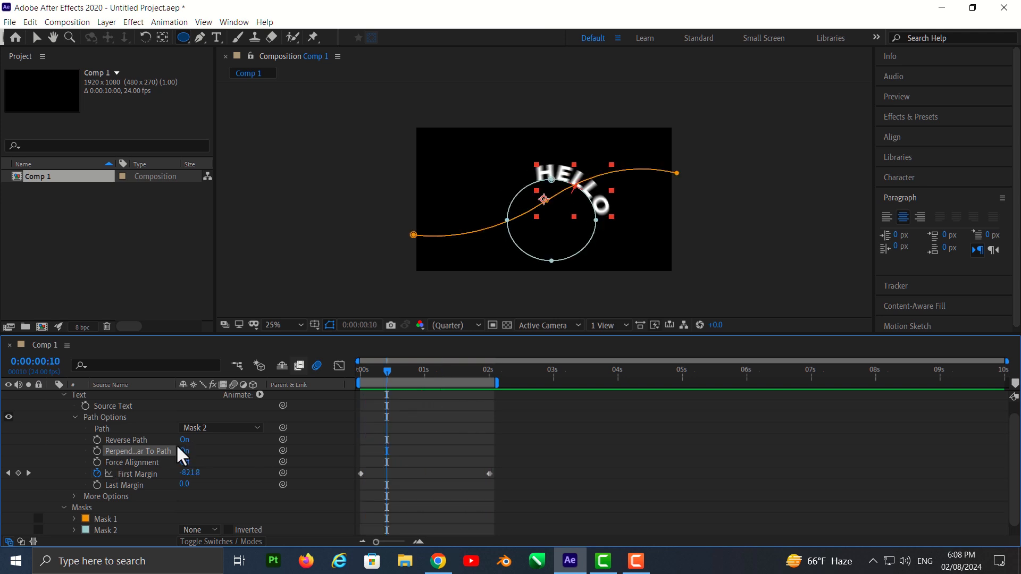
left_click_drag(385, 371, 349, 377)
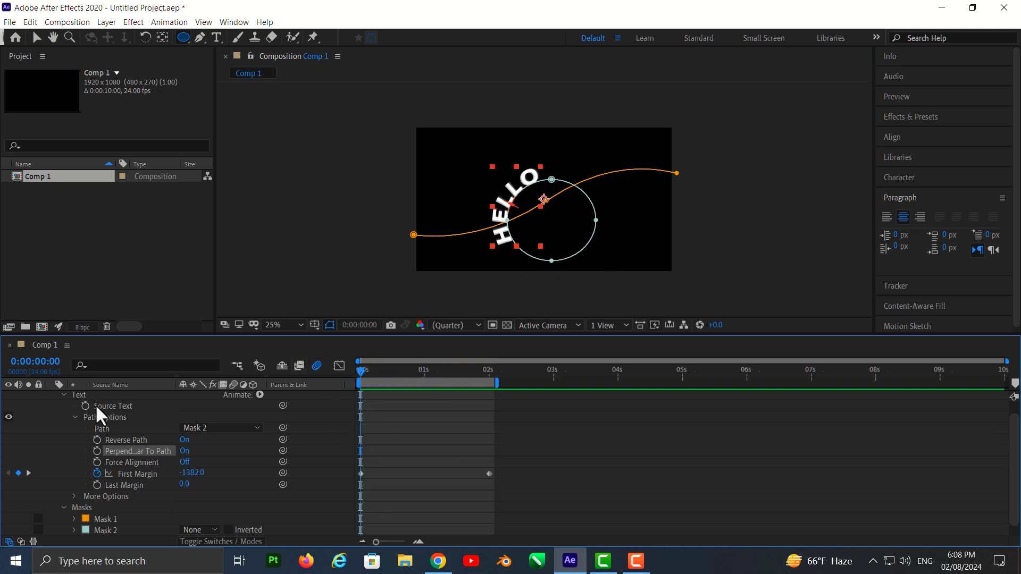
Collapse the Hello layer's properties and preview the text animation around the elliptical mask.
left_click(72, 415)
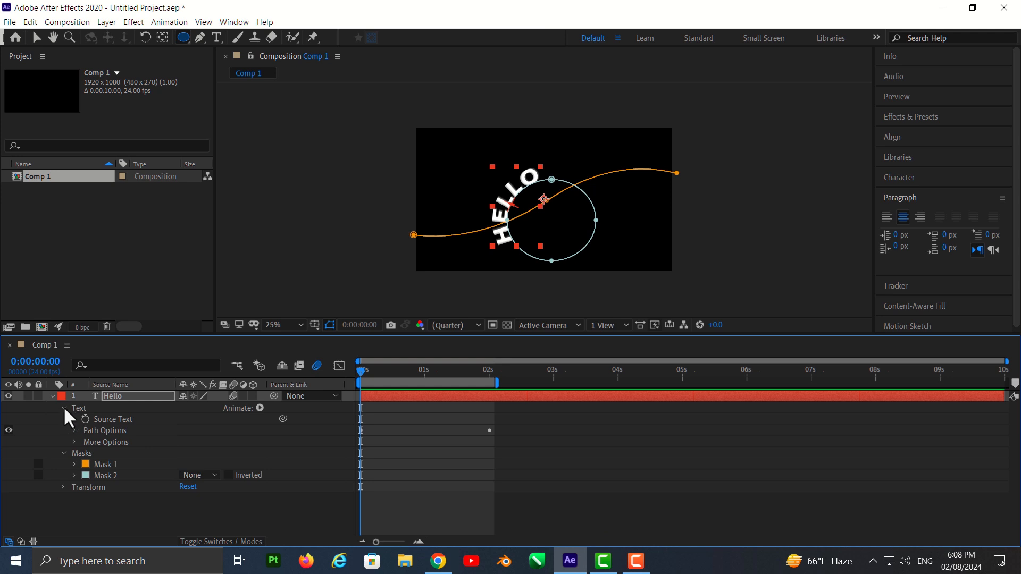
left_click(62, 407)
left_click(63, 407)
left_click(52, 396)
key("space")
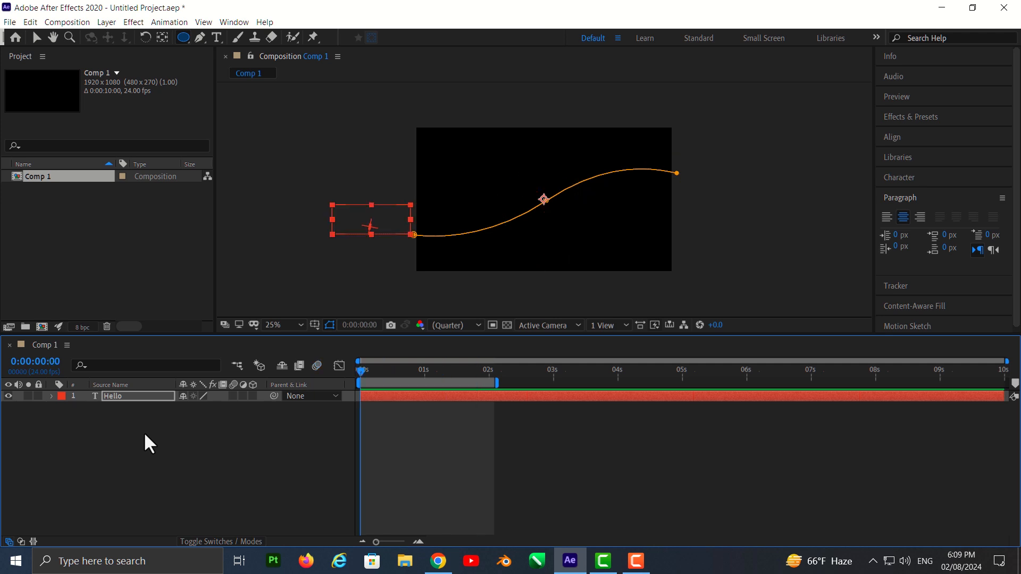
Undo the elliptical mask, the First Margin animation, the work area trim and the Mask 1 curve back to its first point.
key("ctrl+z")
key("ctrl+z")
key("ctrl+z")
key("ctrl+z")
key("ctrl+z")
key("ctrl+z")
key("ctrl+z")
key("ctrl+z")
key("ctrl+z")
key("ctrl+z")
key("ctrl+shift+z")
key("ctrl+shift+z")
key("ctrl+z")
key("ctrl+z")
key("ctrl+z")
key("ctrl+z")
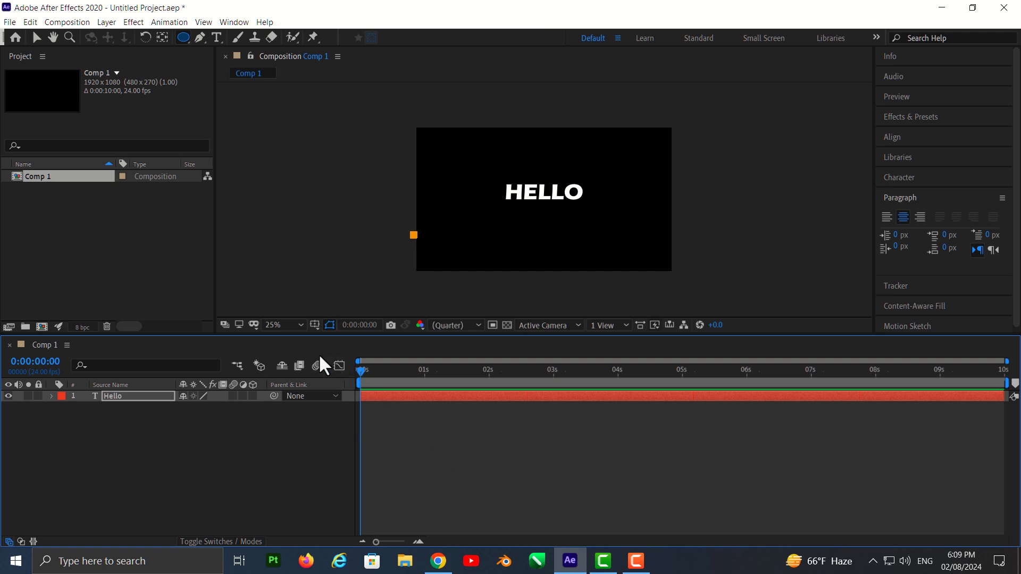
Expand the Hello layer and look through the properties its text can be animated with.
left_click(51, 396)
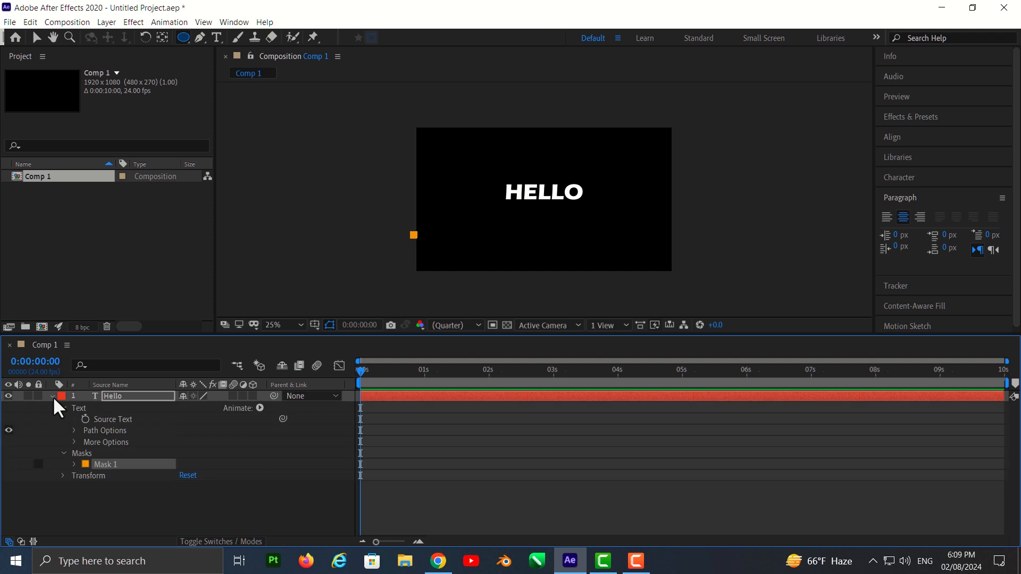
left_click(261, 409)
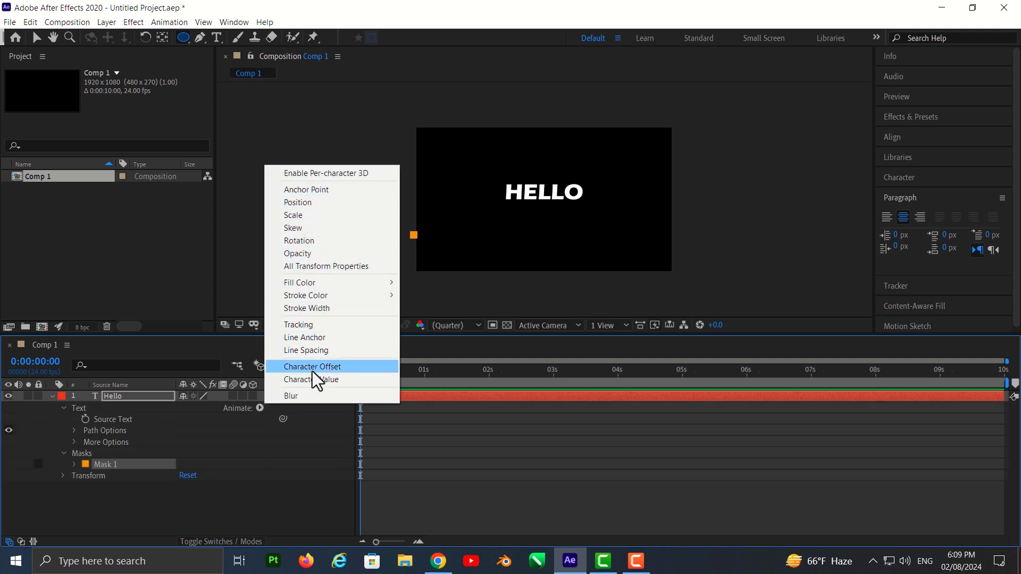
left_click(64, 408)
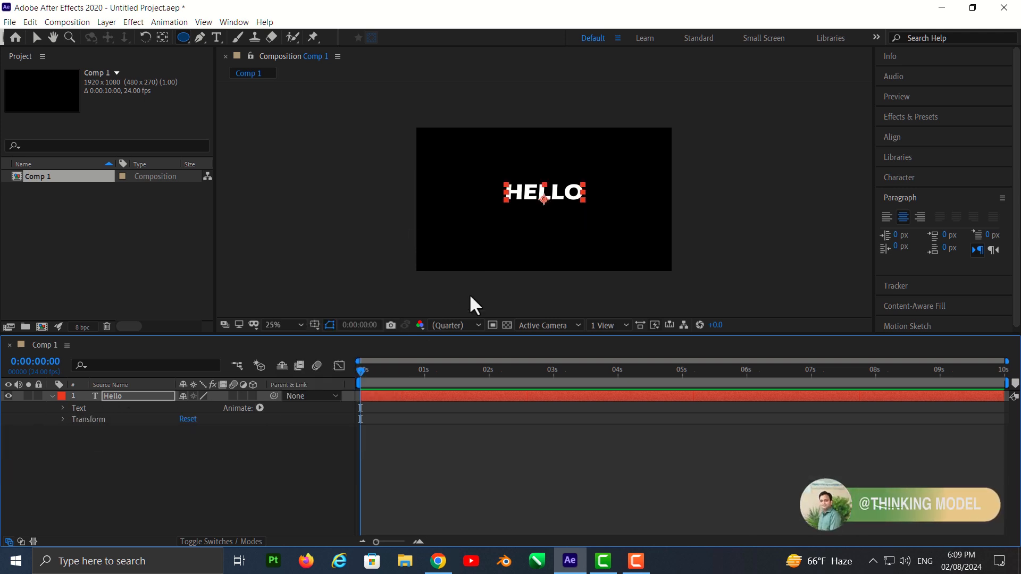
Undo the remaining mask, the text layer and the composition, back to an empty project.
key("ctrl+z")
key("ctrl+z")
key("ctrl+z")
key("ctrl+z")
key("ctrl+z")
key("ctrl+z")
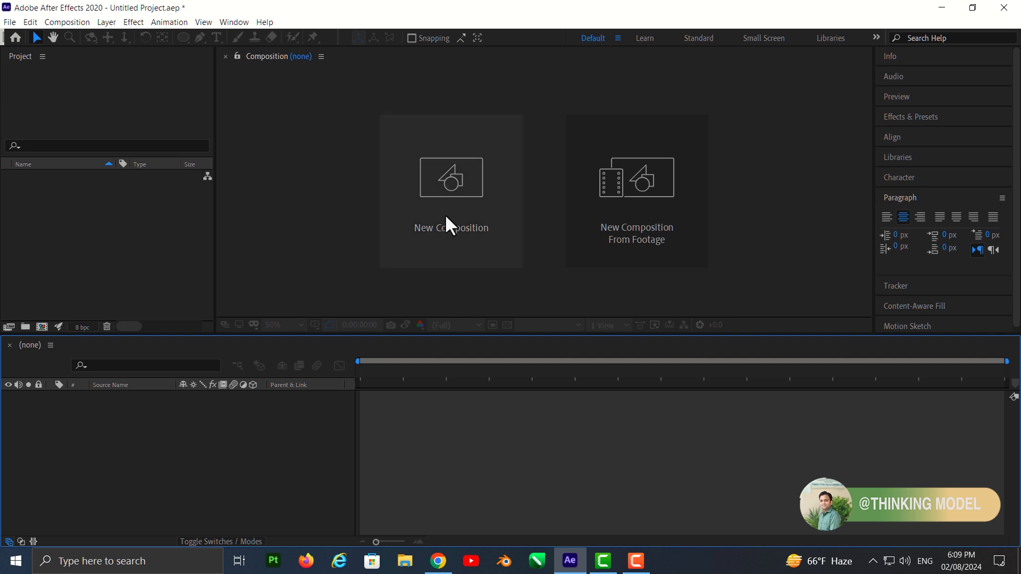
Create a new composition and add a text layer reading HELLO.
left_click(451, 243)
left_click(556, 396)
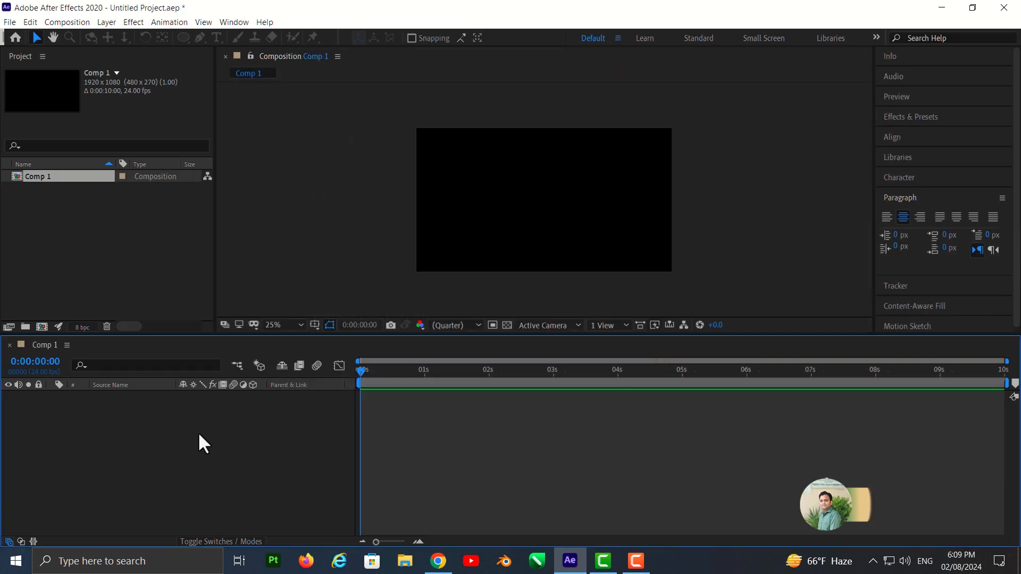
right_click(164, 433)
mouse_move(298, 308)
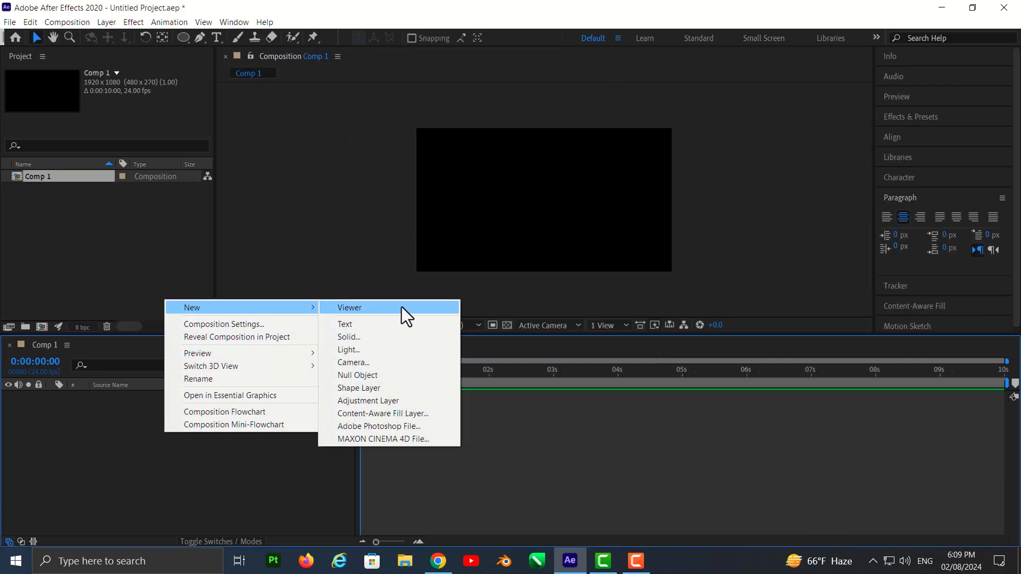
left_click(395, 322)
type("HELLO")
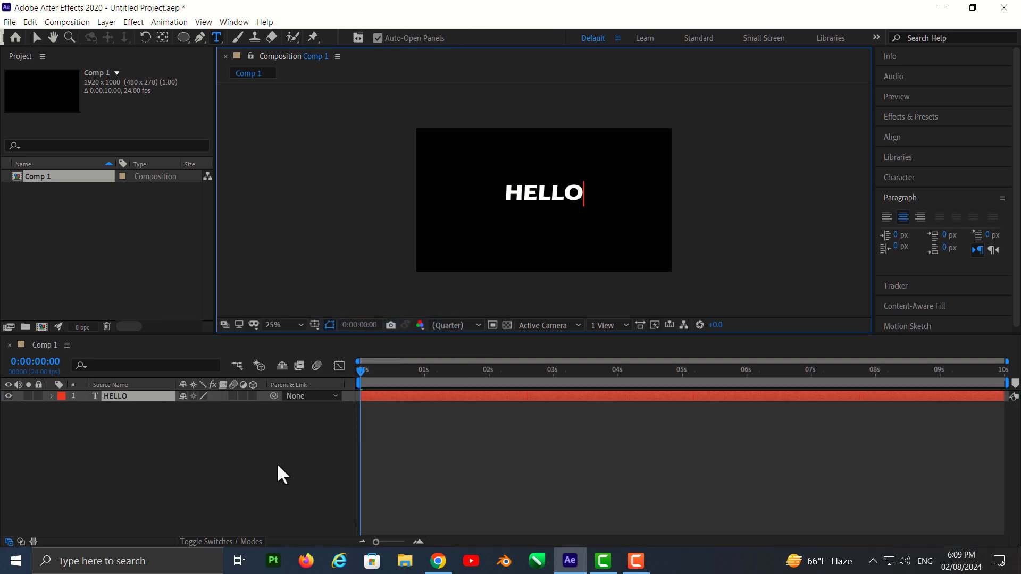
left_click(282, 475)
Expand the HELLO layer, review the available text animator properties and reveal its Text options.
left_click(51, 397)
left_click(63, 407)
left_click(63, 407)
left_click(260, 407)
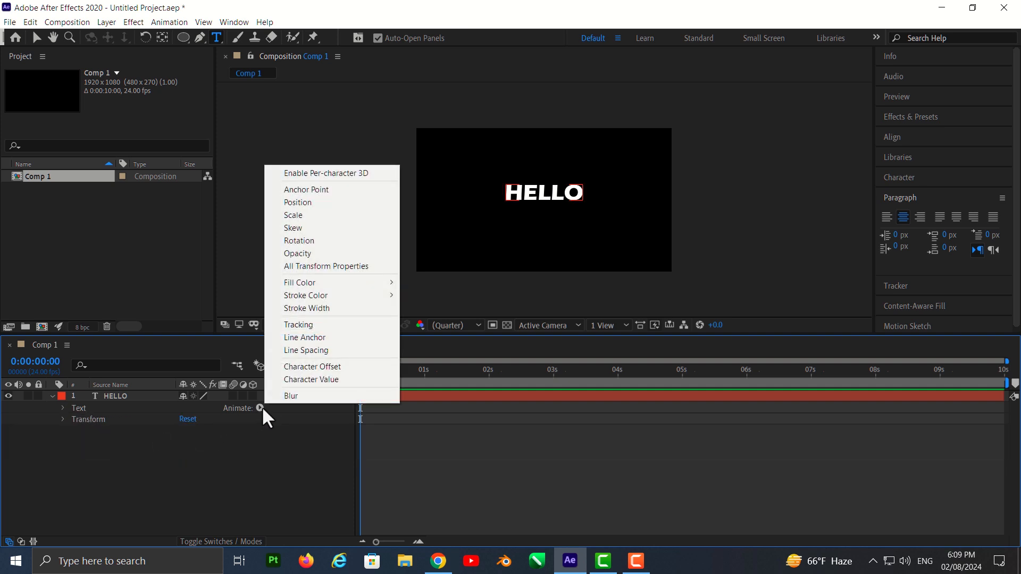
left_click(174, 445)
left_click(63, 408)
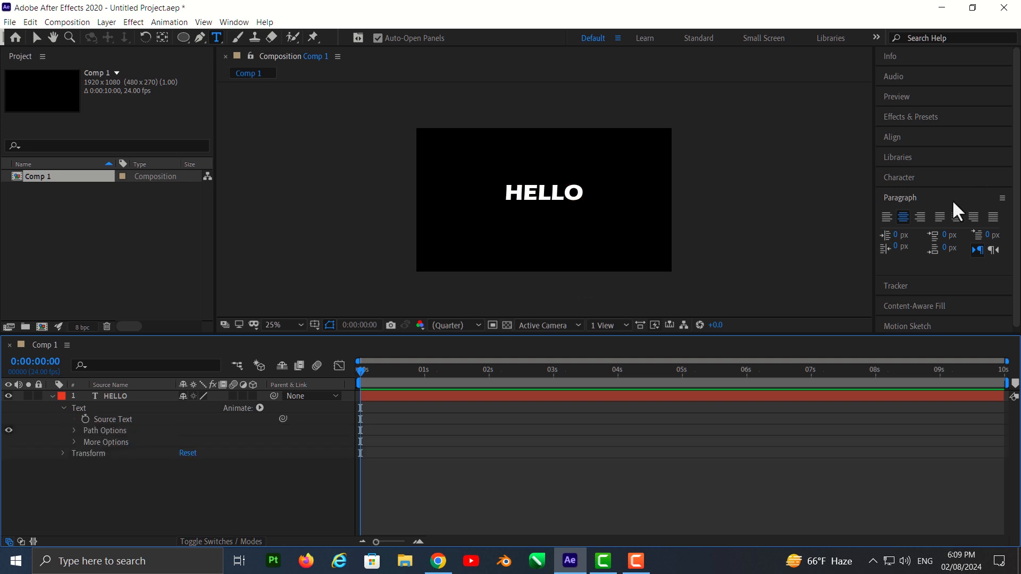
Show the Effects & Presets categories and look through the list of panels that can be displayed.
left_click(914, 123)
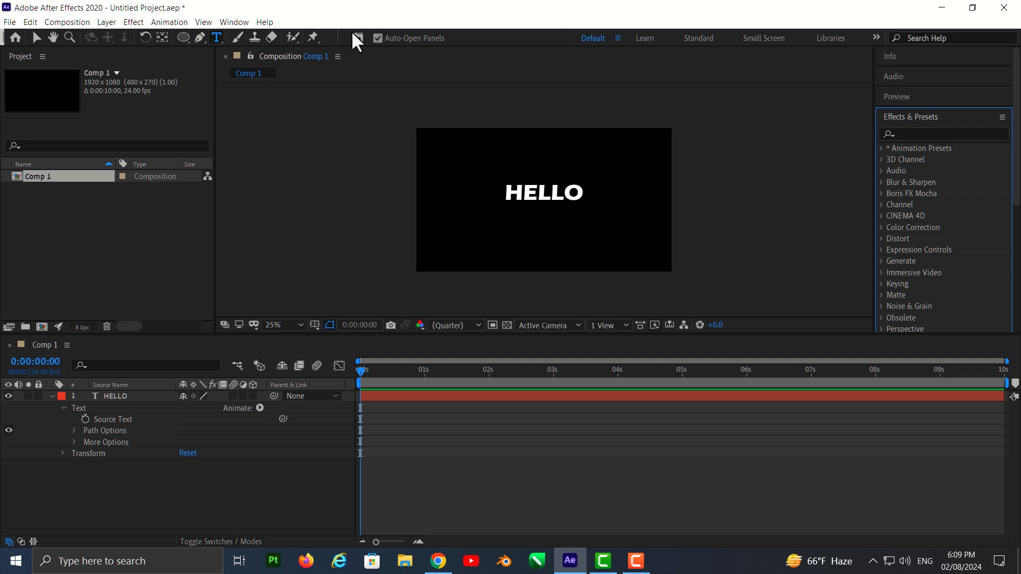
left_click(245, 24)
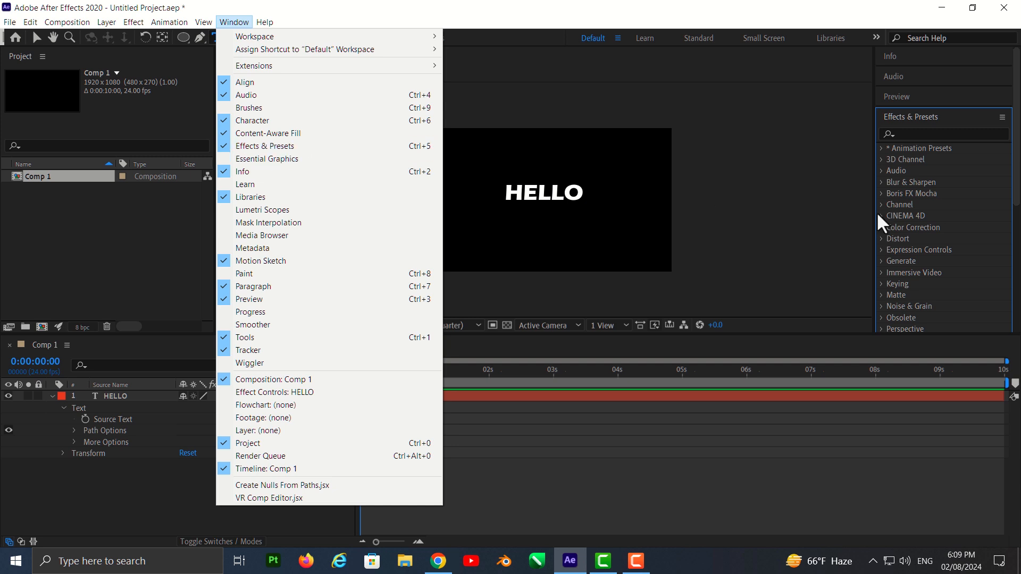
Browse the Effects & Presets categories and look inside the Text effects category.
left_click(909, 140)
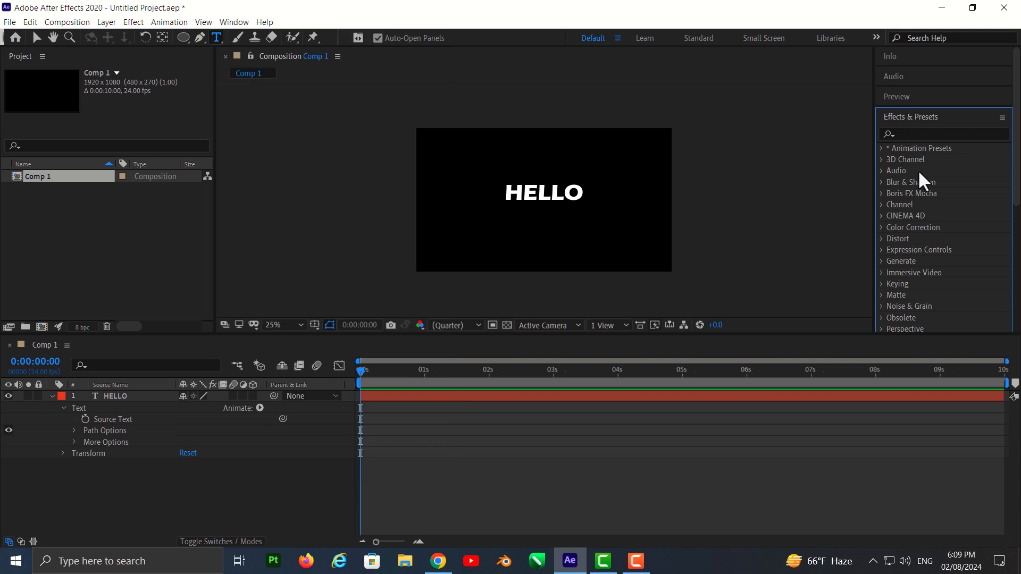
scroll(917, 261, "down", 2)
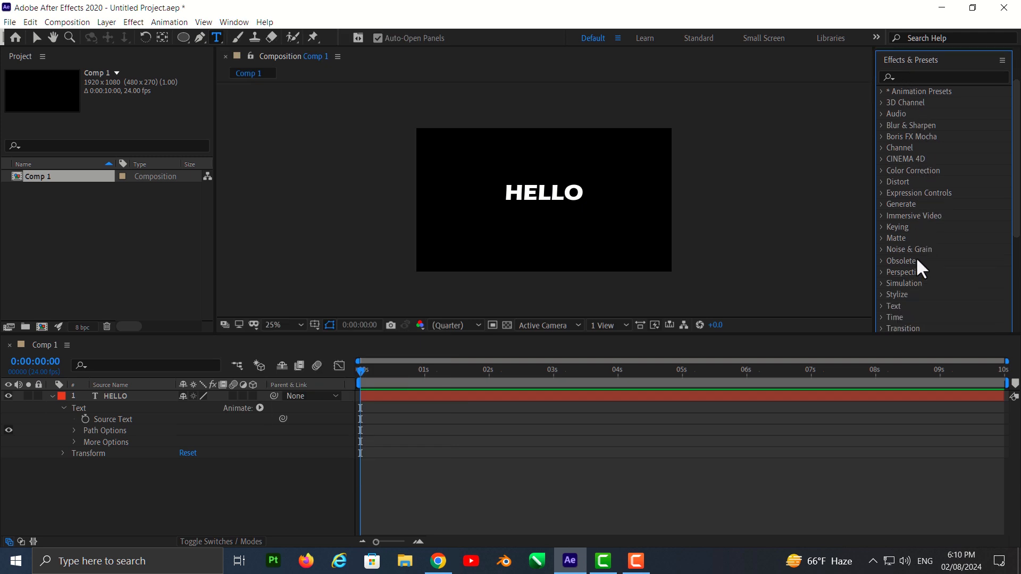
left_click(881, 306)
scroll(899, 306, "down", 3)
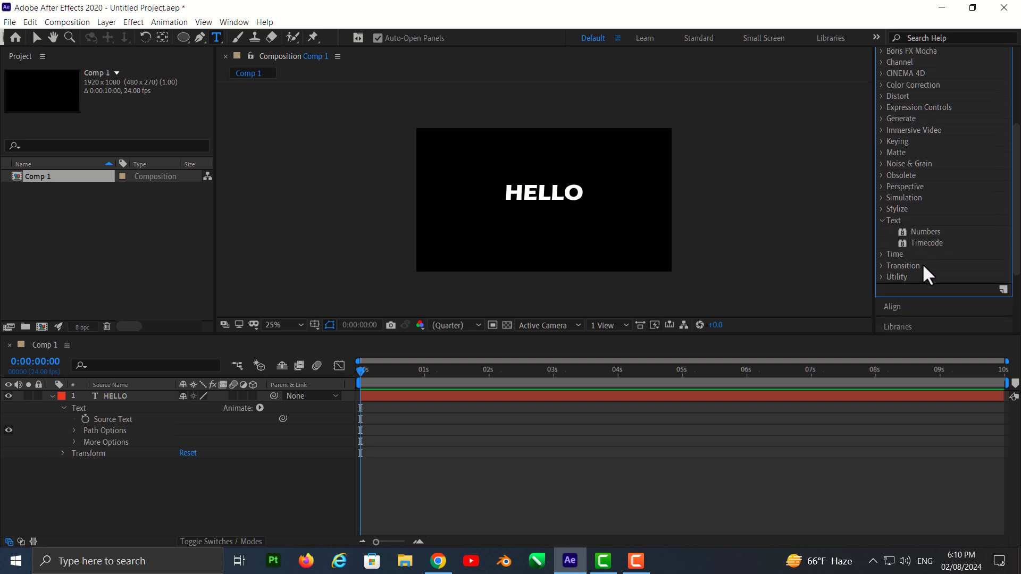
scroll(923, 263, "up", 3)
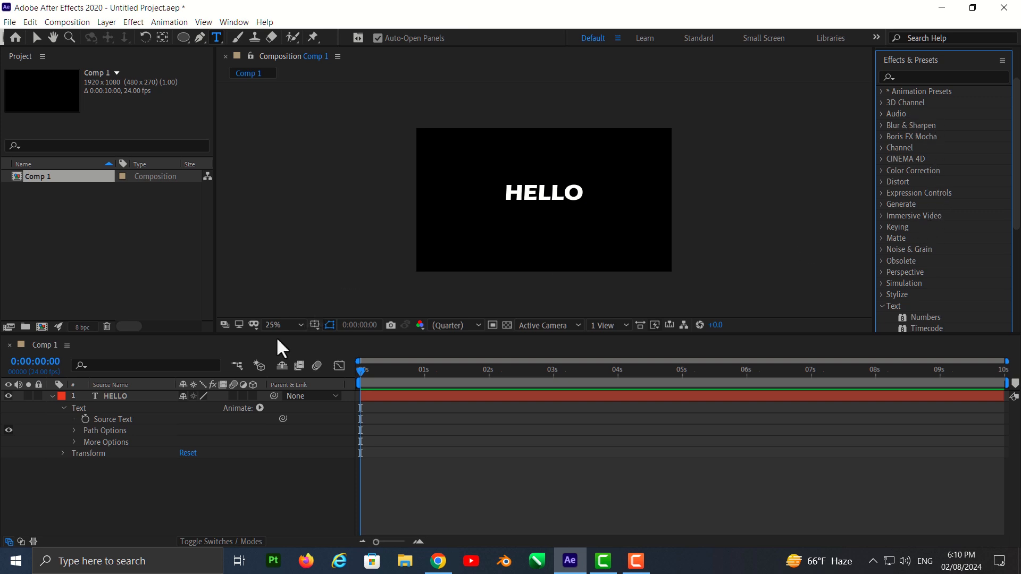
Search Effects & Presets for "text" and look through the matching presets and effects.
left_click(925, 76)
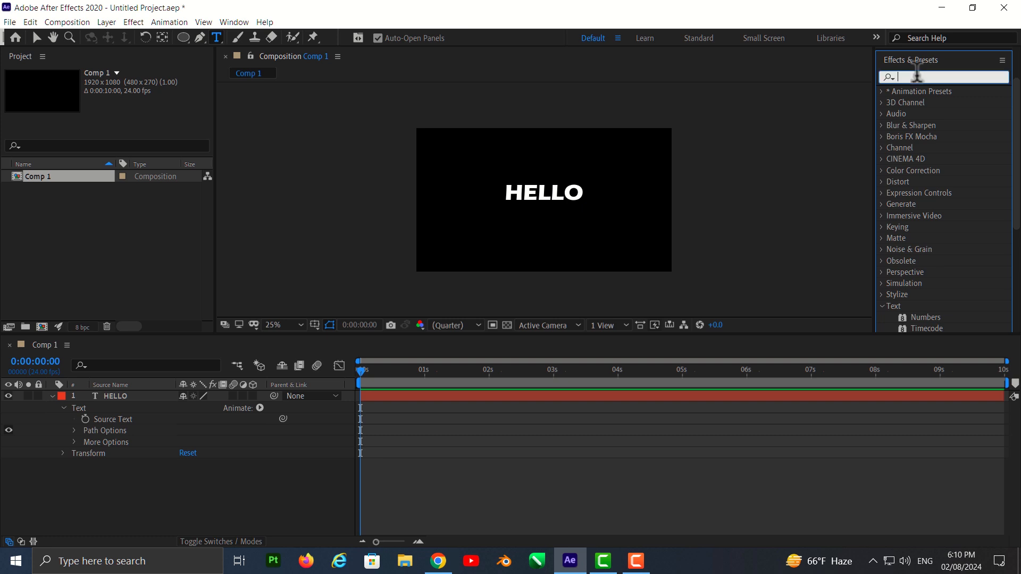
type("text")
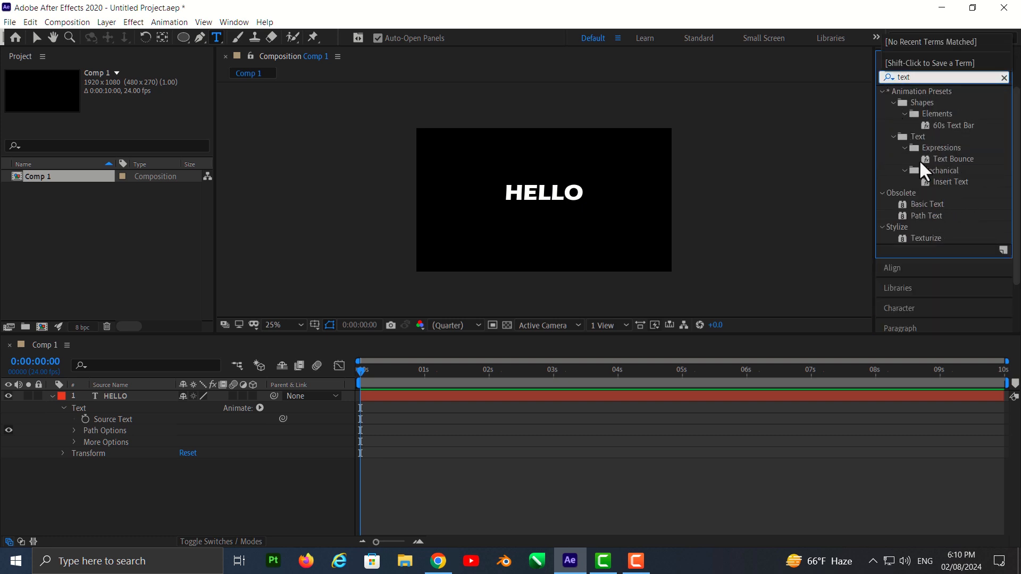
scroll(920, 162, "down", 3)
scroll(940, 207, "up", 5)
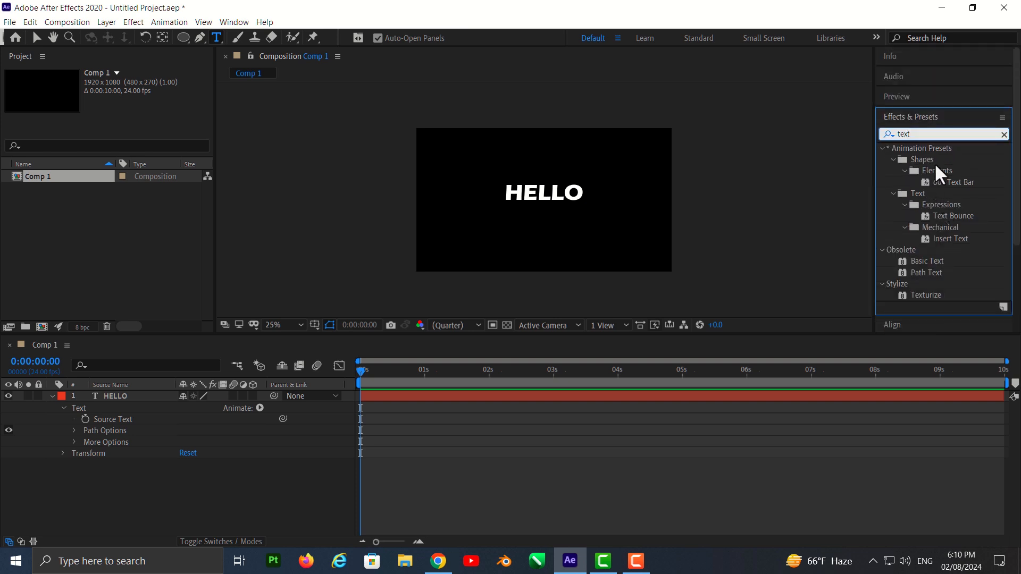
Collapse the Shapes and Stylize groups and show the Text animation presets as a list of closed category folders.
left_click(892, 159)
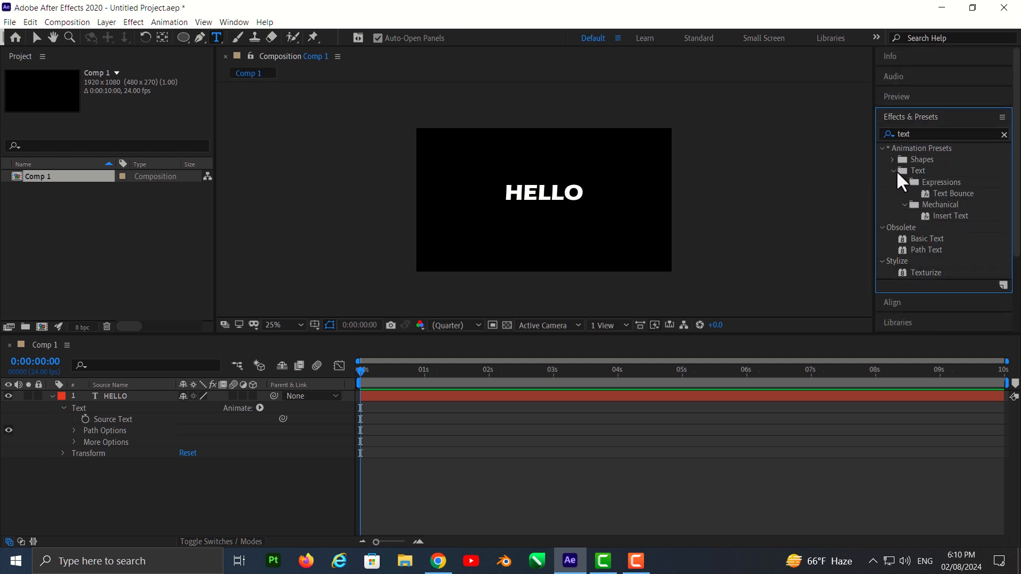
left_click(894, 171)
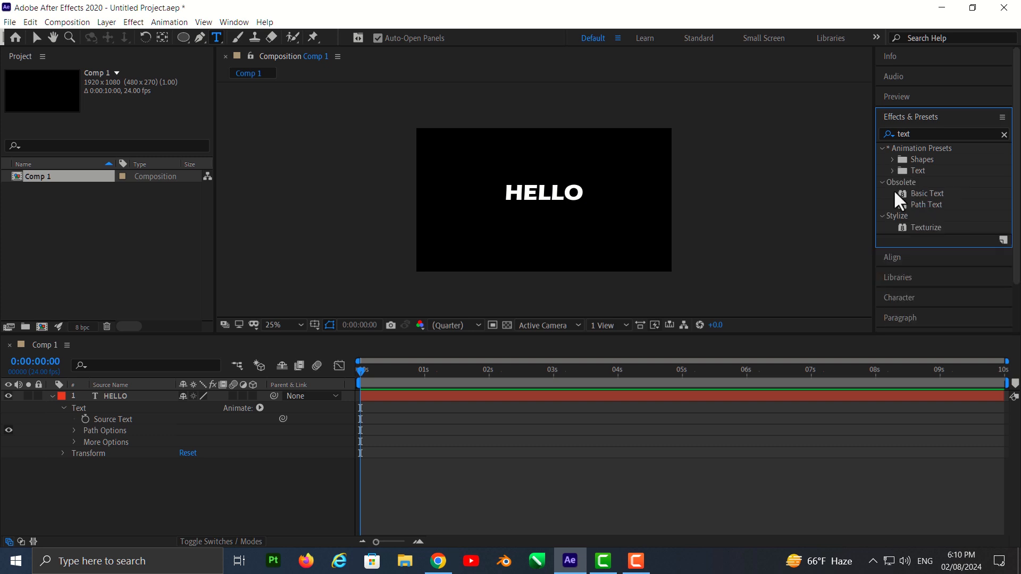
left_click(883, 215)
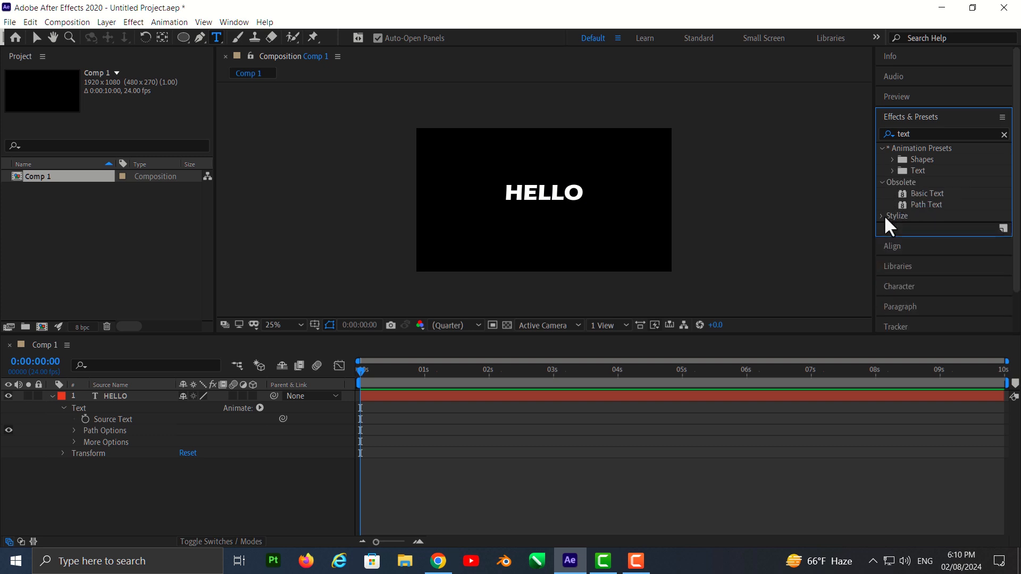
left_click(892, 170)
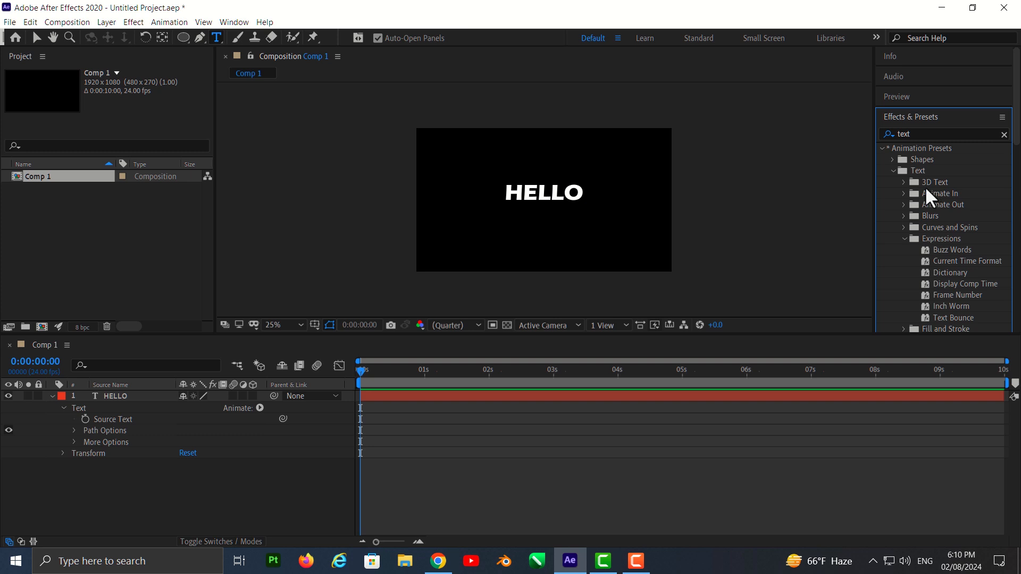
left_click(905, 238)
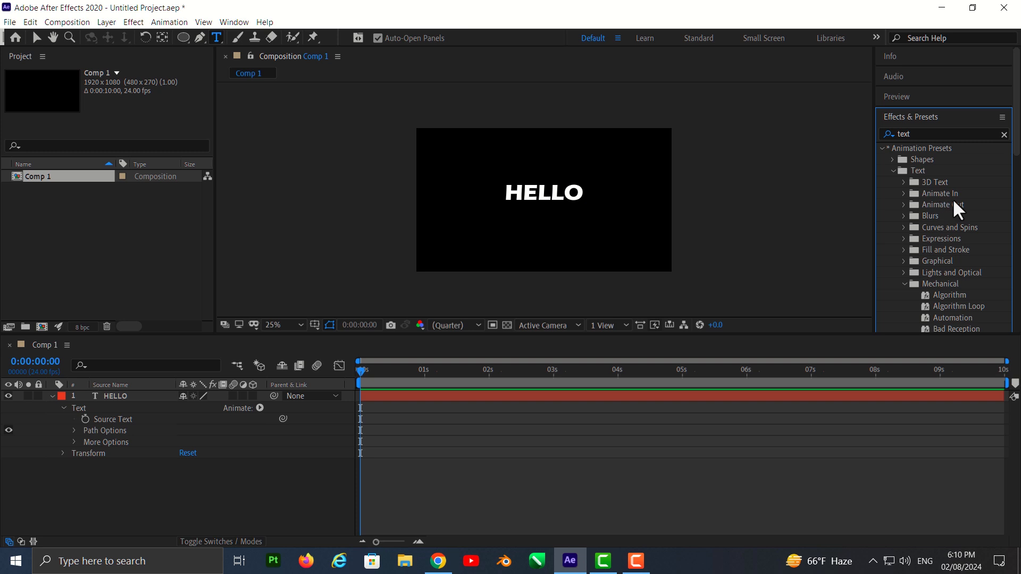
left_click(905, 283)
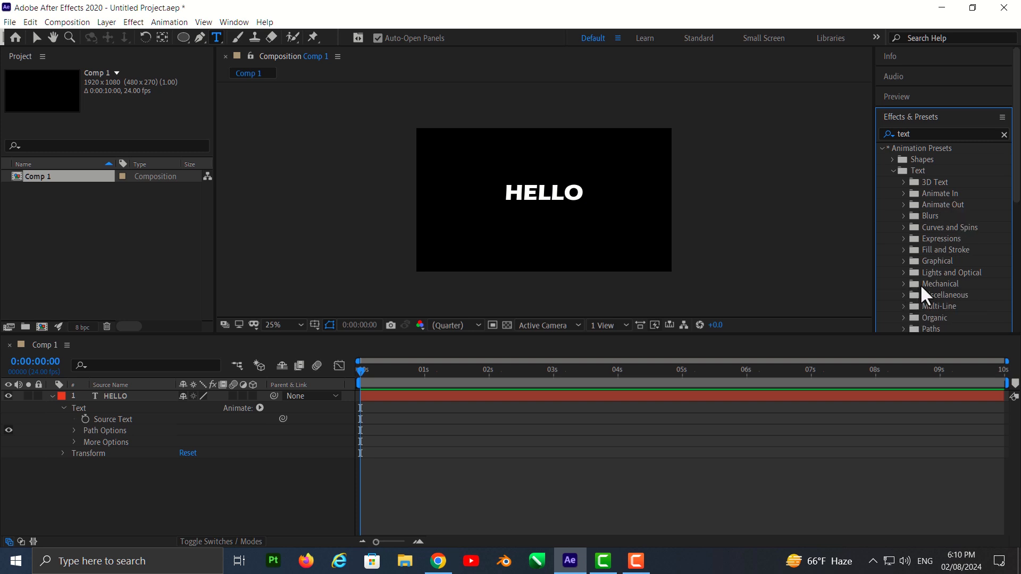
Expand the 3D Text preset folder and widen Effects & Presets so the full preset names are readable.
scroll(918, 285, "down", 2)
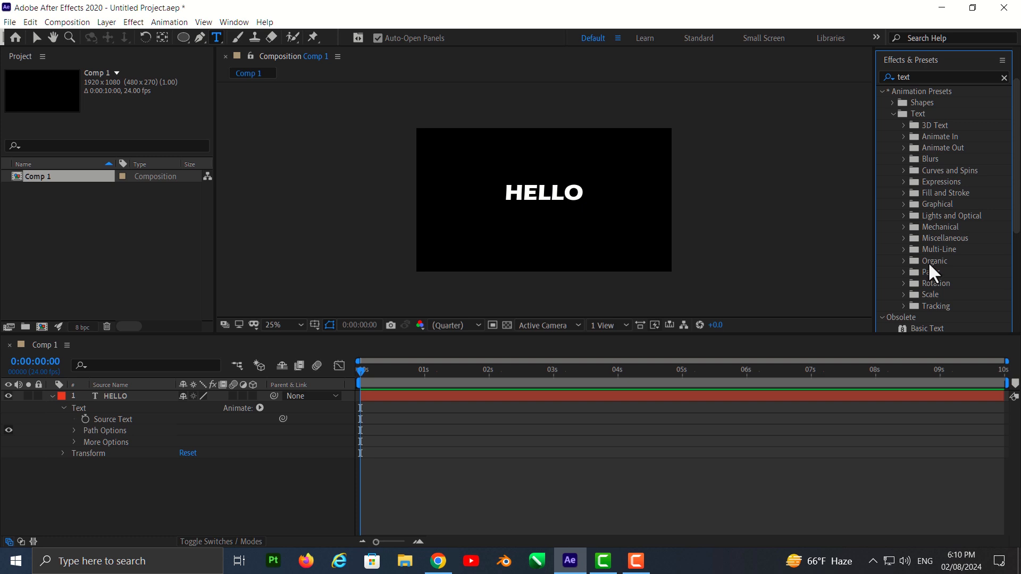
scroll(927, 261, "up", 2)
left_click(903, 184)
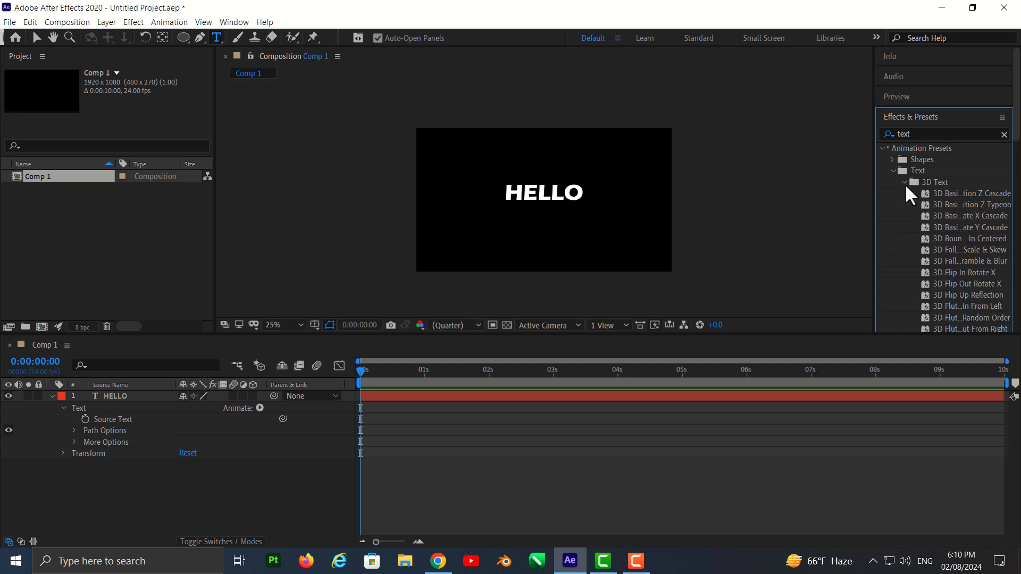
left_click_drag(874, 236, 795, 236)
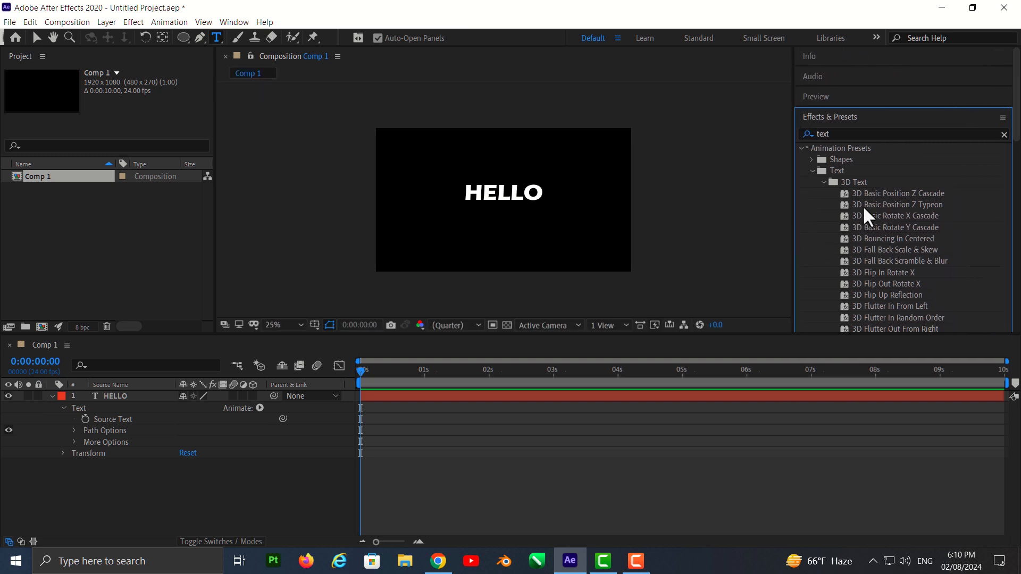
Try the 3D Basic Position Z Cascade preset on the HELLO text, preview it, and undo it.
left_click_drag(878, 194, 489, 193)
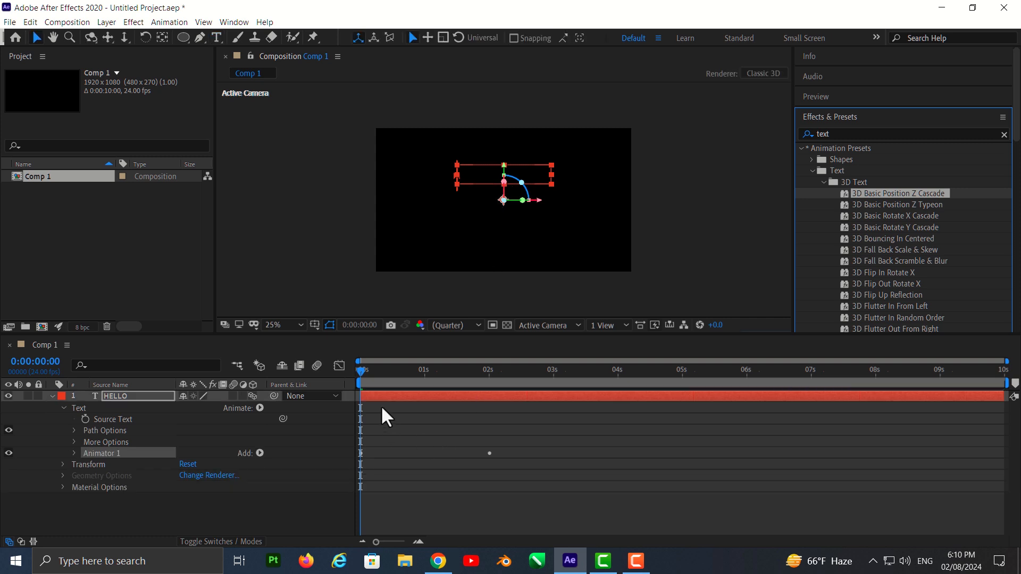
key("space")
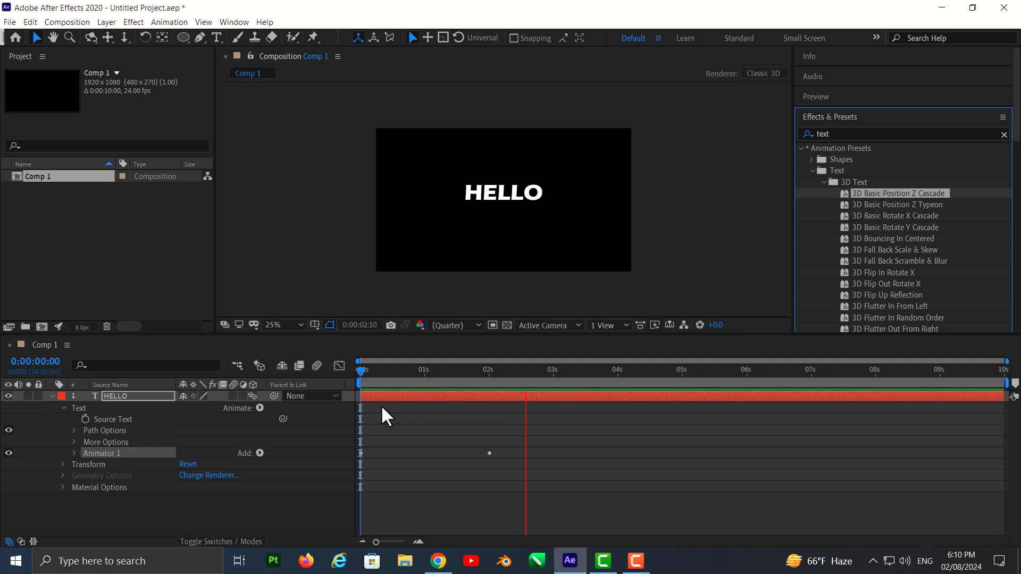
key("ctrl+z")
Try the 3D Flip In Rotate X preset on the HELLO text, preview it, and undo it.
left_click_drag(898, 271, 559, 240)
left_click_drag(525, 205, 524, 206)
key("space")
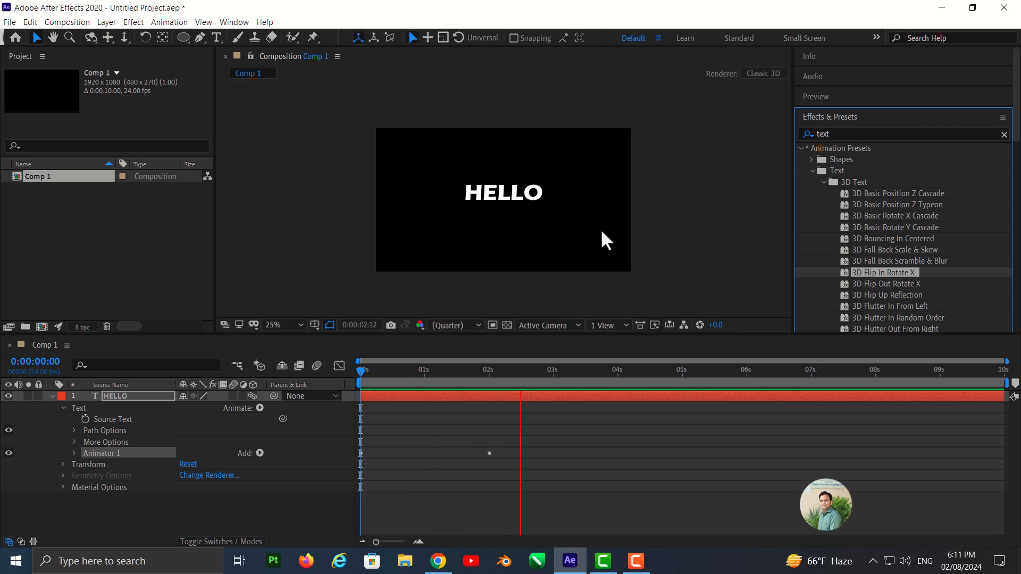
key("ctrl+z")
Try the 3D Flip Up Reflection preset on the HELLO text, preview it, and undo it.
scroll(904, 290, "down", 1)
left_click_drag(880, 266, 492, 193)
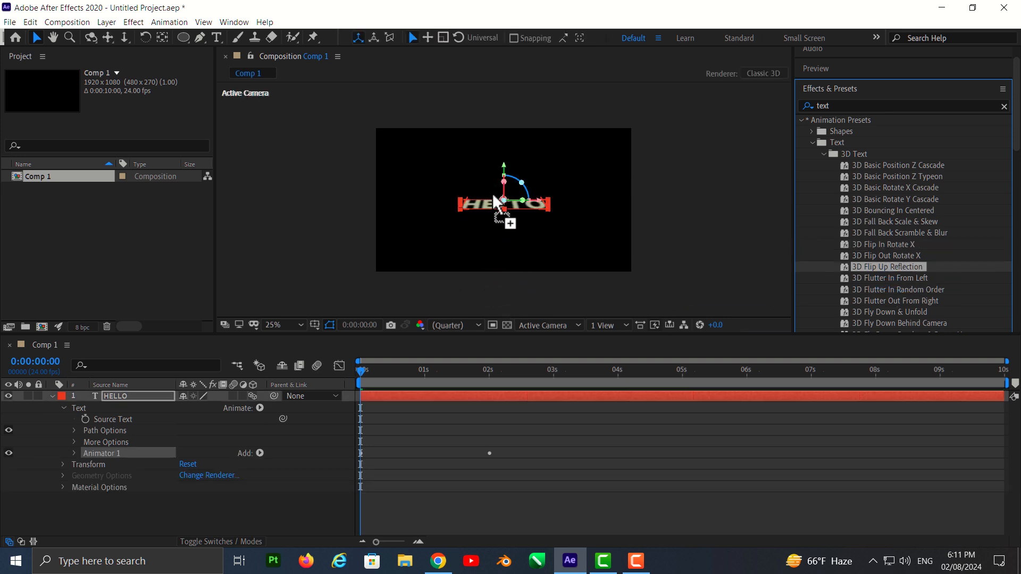
key("space")
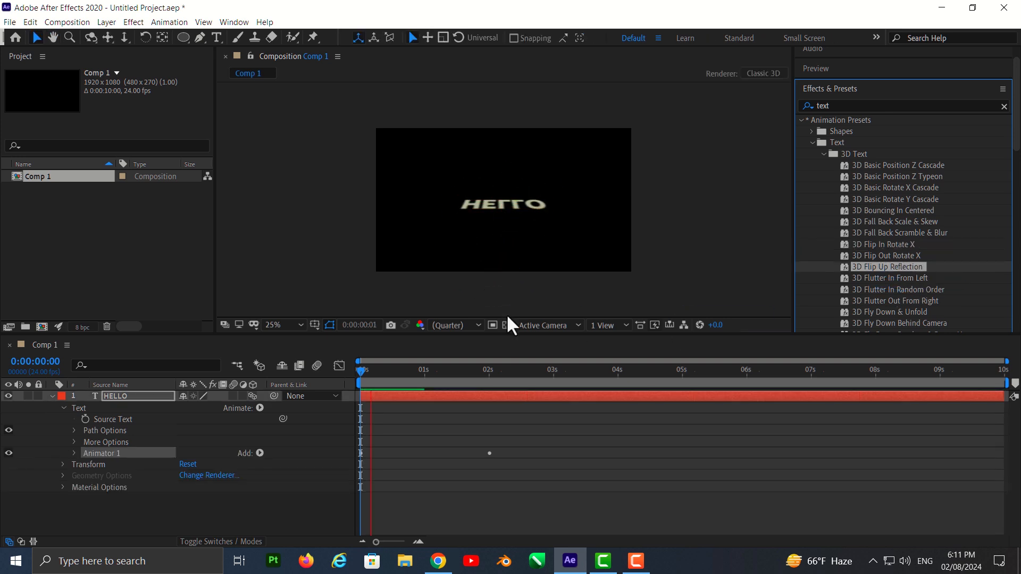
key("ctrl+z")
Apply the 3D Fly Down & Unfold preset to the HELLO text and preview it, returning the playhead to the start.
scroll(936, 294, "down", 1)
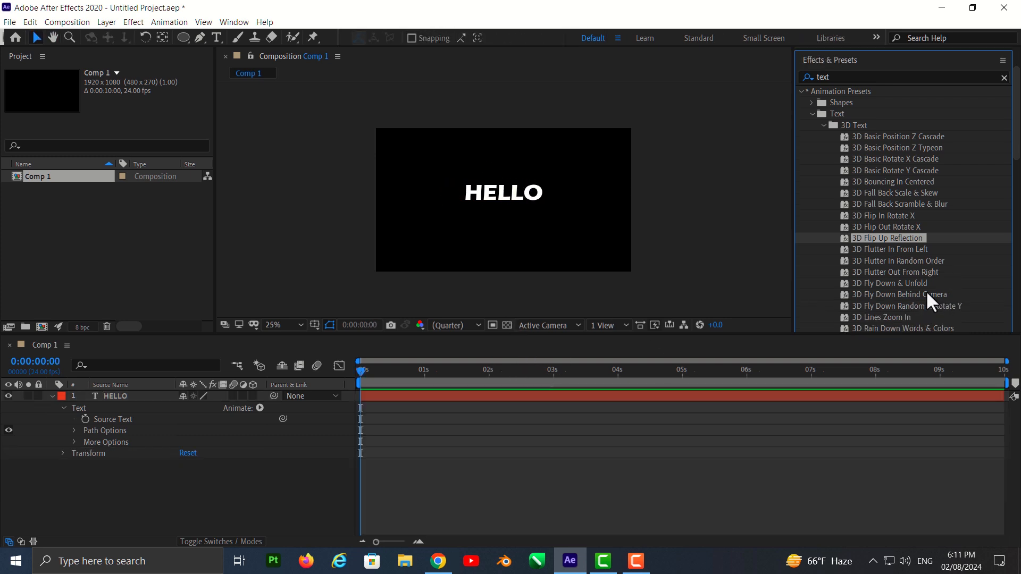
left_click(911, 282)
left_click_drag(520, 218, 521, 195)
key("space")
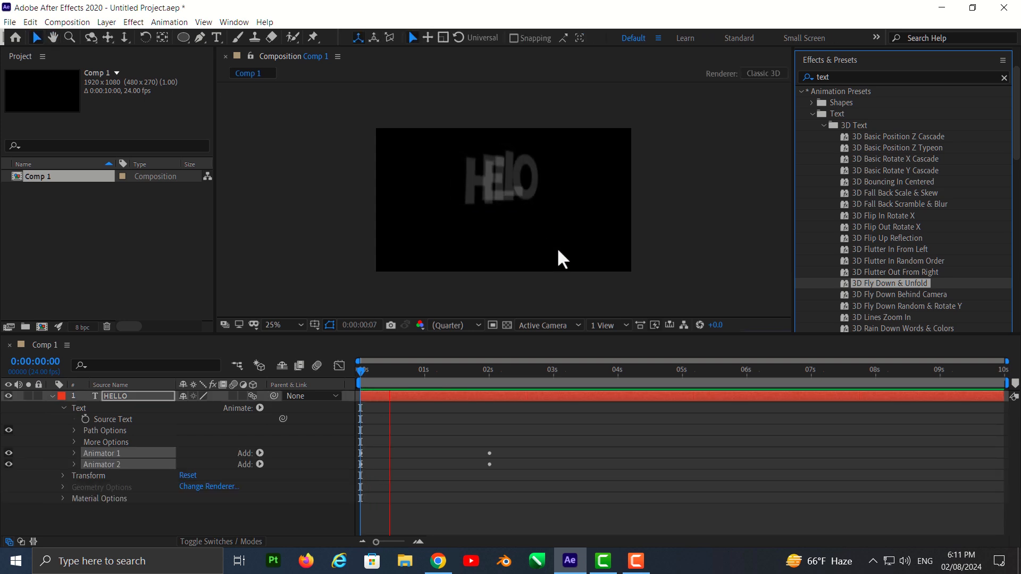
key("space")
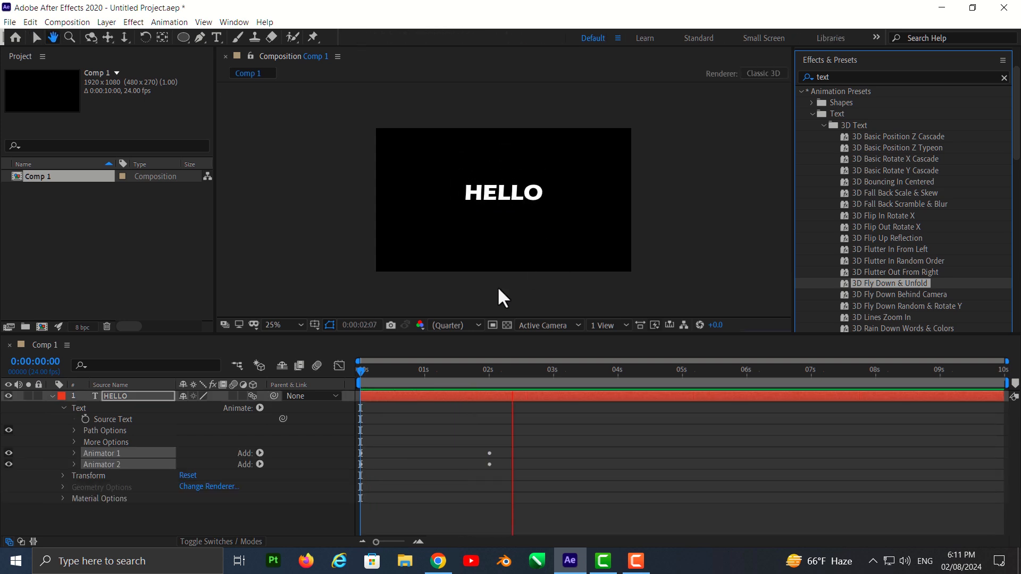
left_click_drag(515, 374, 327, 402)
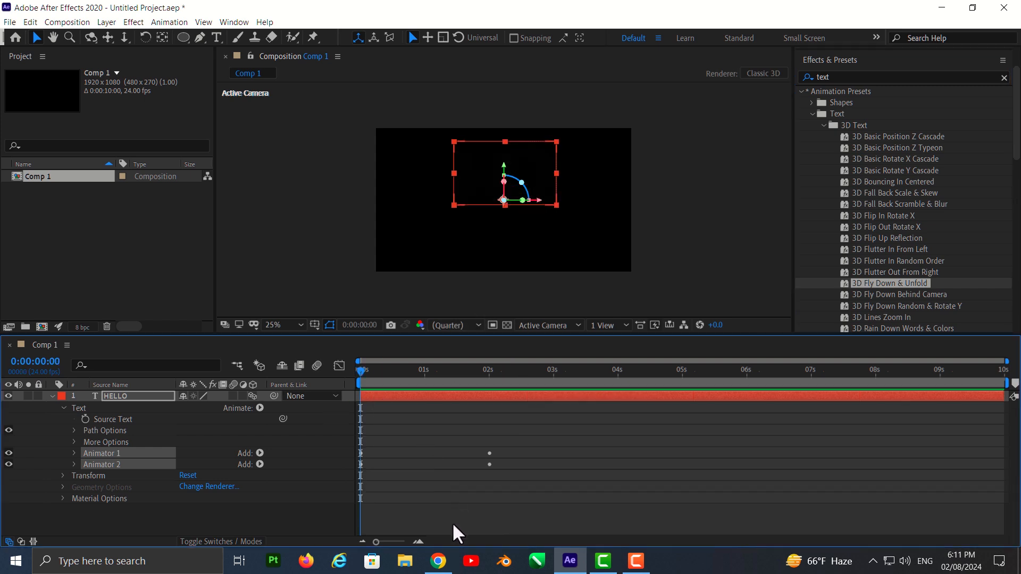
Switch to Chrome in a maximized window and search Google for "text animation presets gallery after effects".
left_click(438, 561)
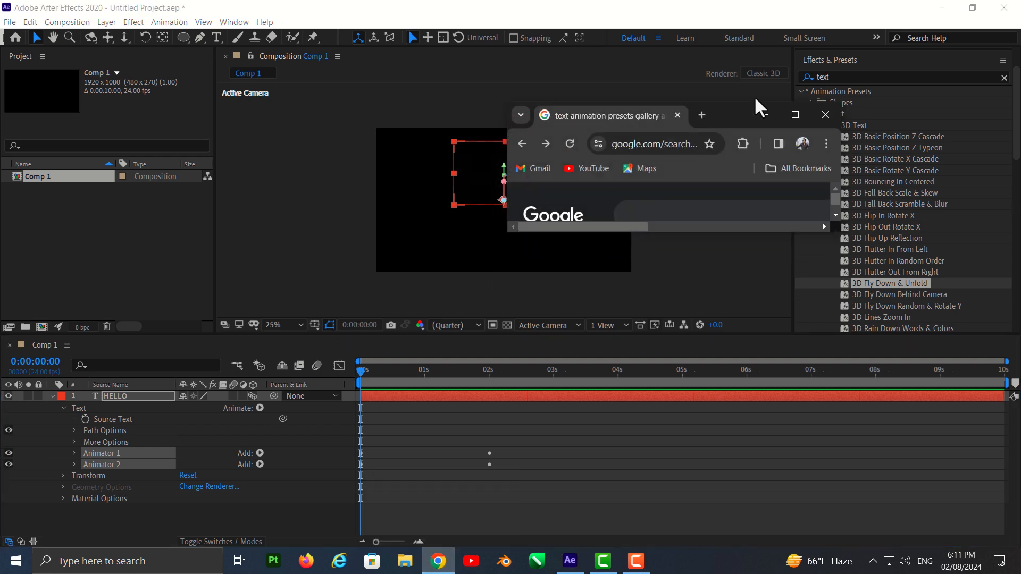
left_click(795, 114)
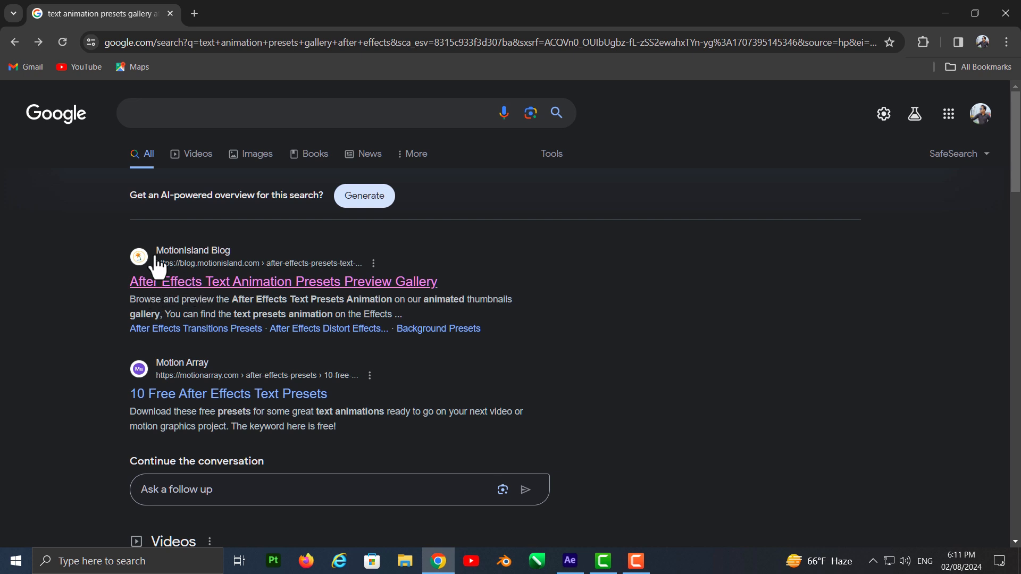
left_click(169, 117)
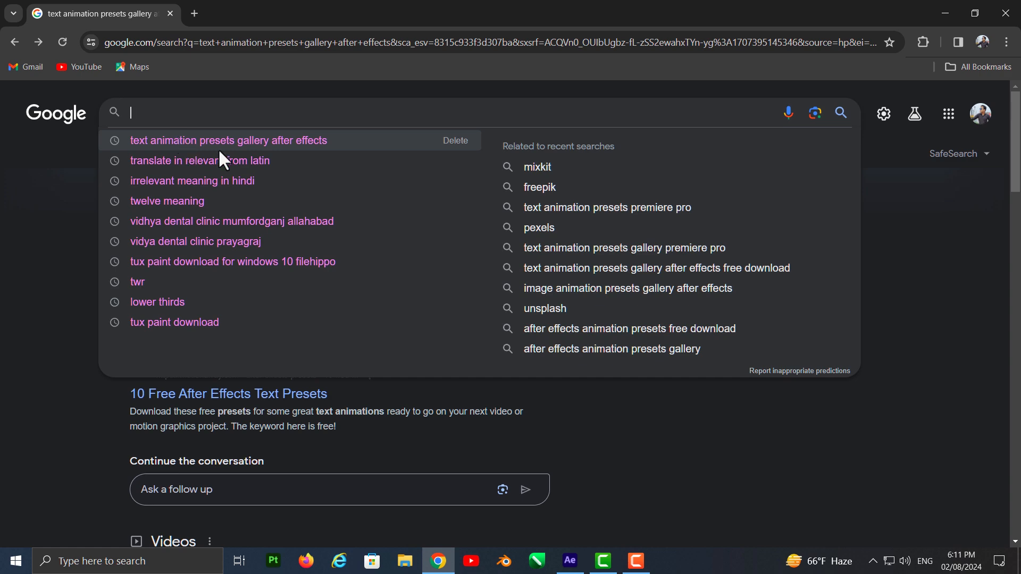
left_click(304, 145)
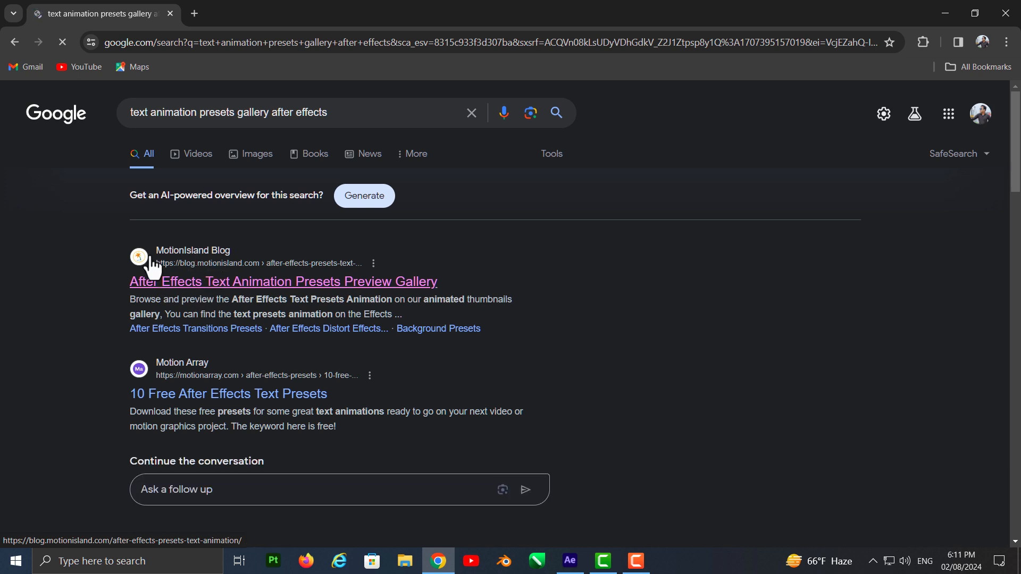
Open MotionIsland's After Effects Text Animation Presets Preview Gallery and find its list of preset categories.
left_click(197, 288)
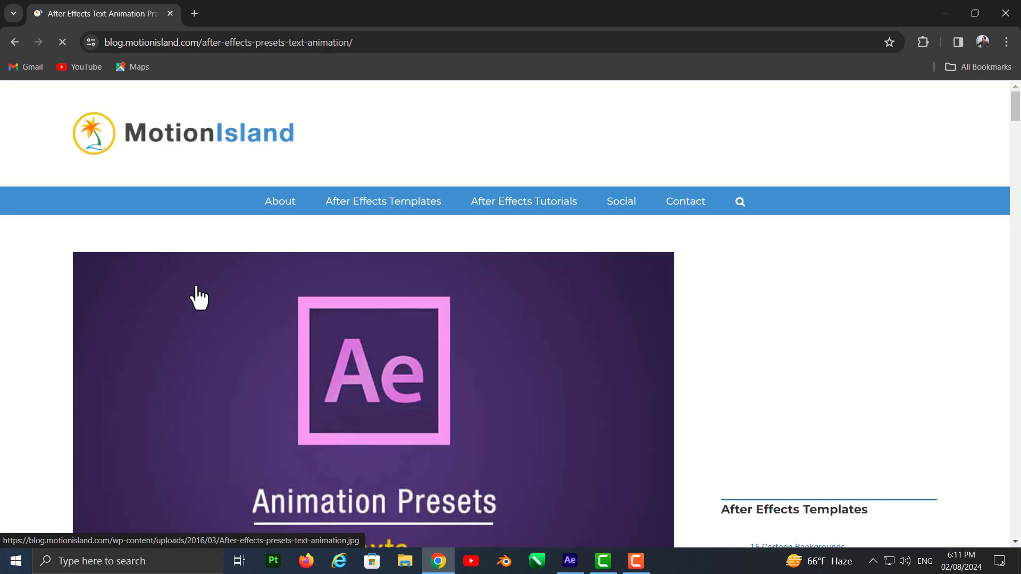
scroll(273, 308, "down", 4)
scroll(273, 308, "down", 10)
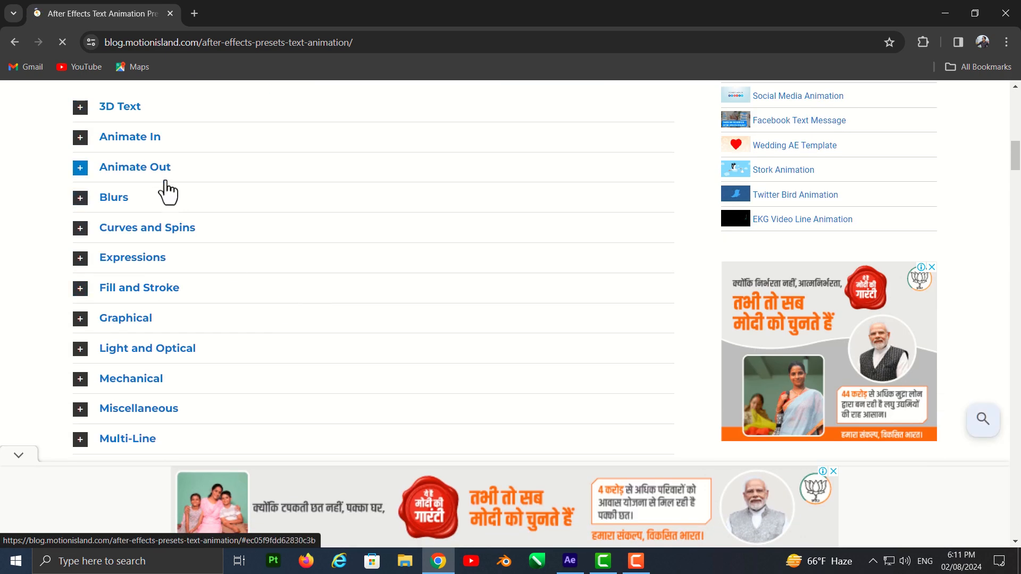
scroll(185, 287, "up", 1)
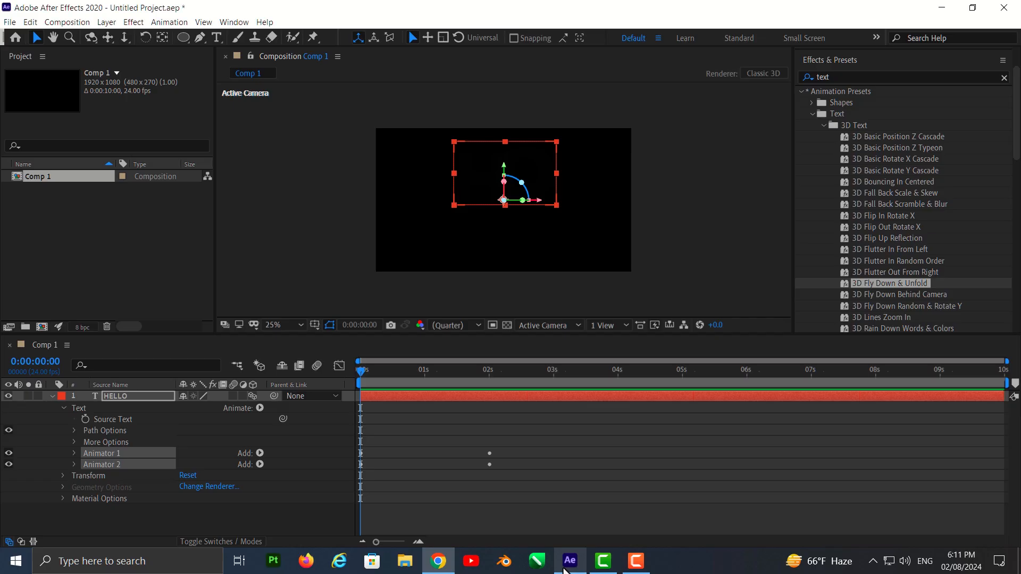
Switch to After Effects, collapse the 3D Text folder to compare its categories with the gallery, and return to Chrome.
left_click(570, 561)
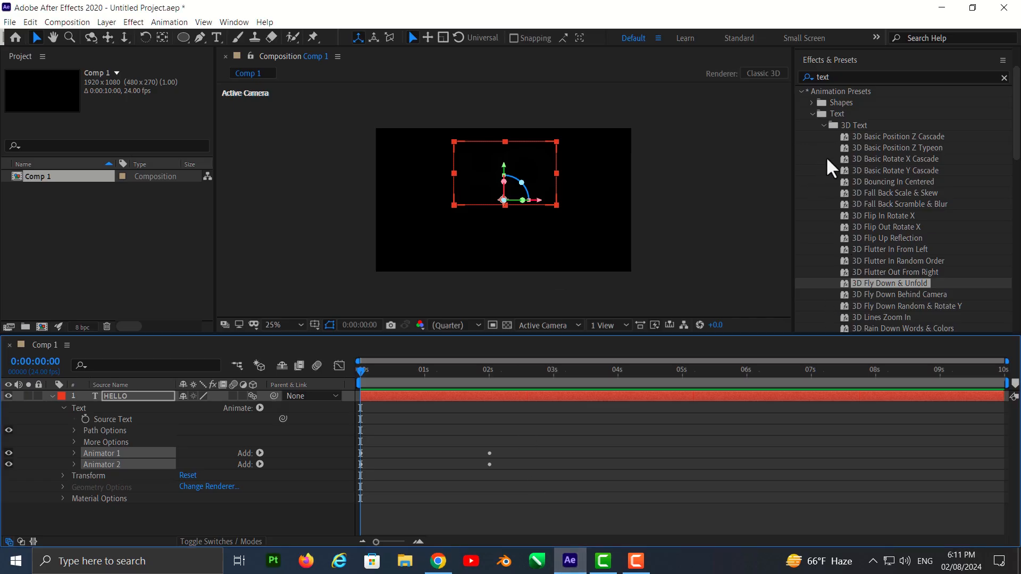
left_click(823, 126)
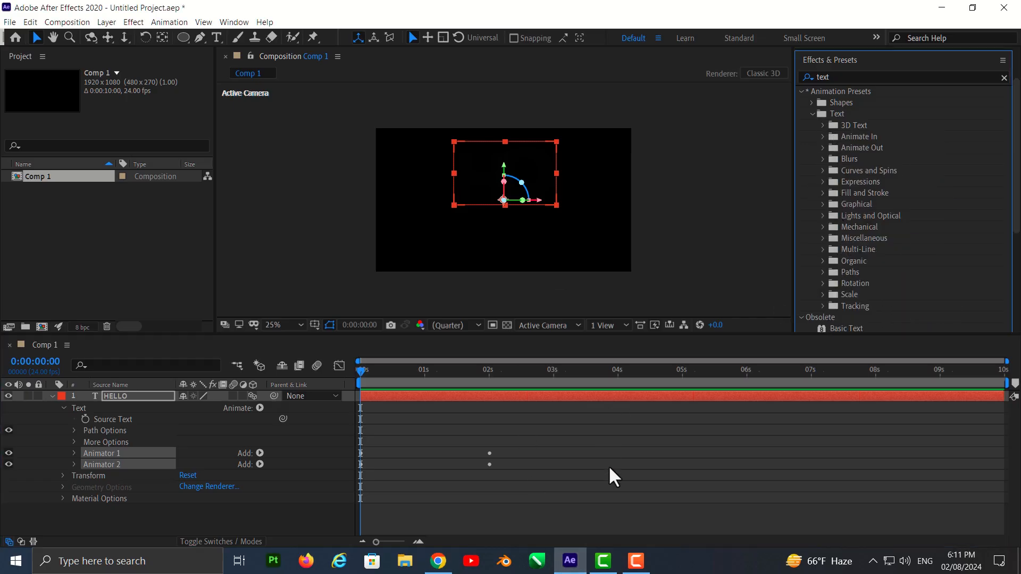
left_click(438, 561)
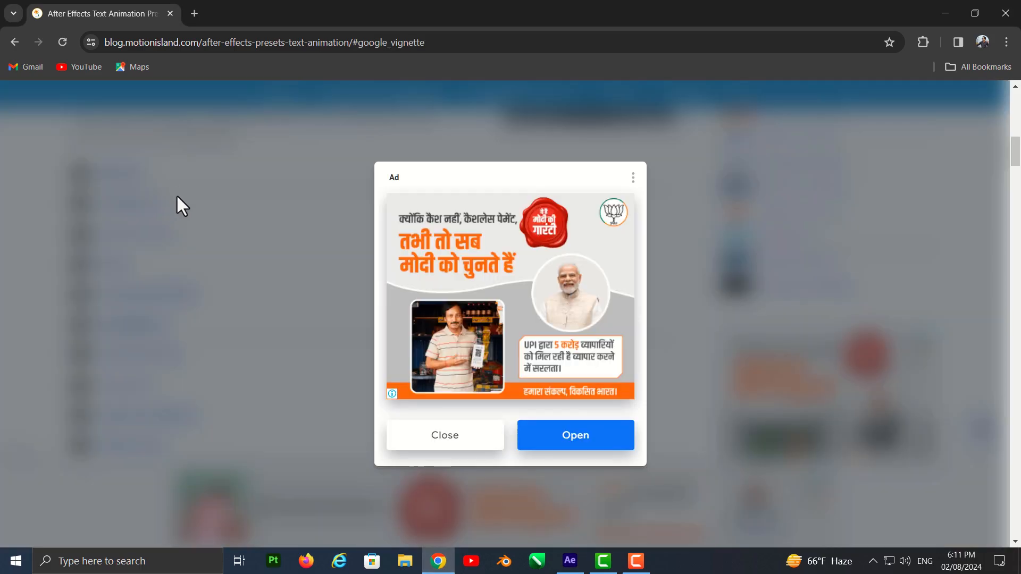
Dismiss the ad, expand the gallery's Animate In category, and switch to After Effects to open its Animate In preset folder.
left_click(454, 436)
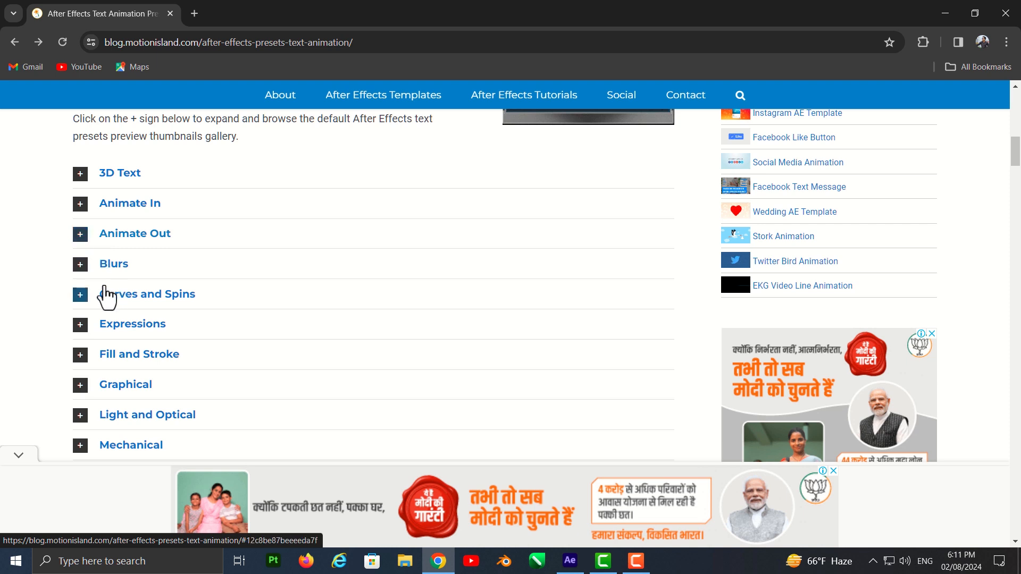
left_click(81, 206)
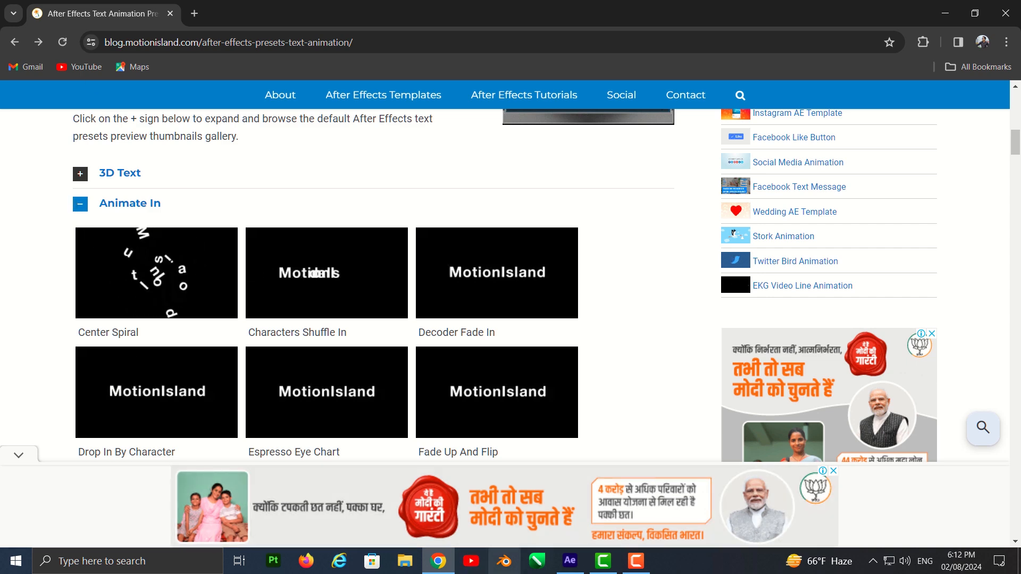
left_click(569, 567)
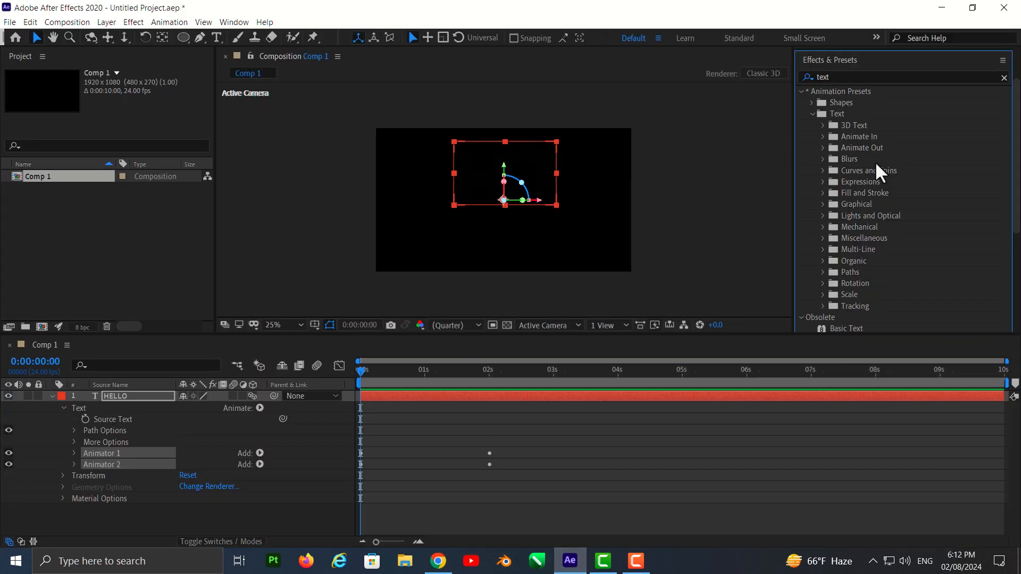
left_click(823, 137)
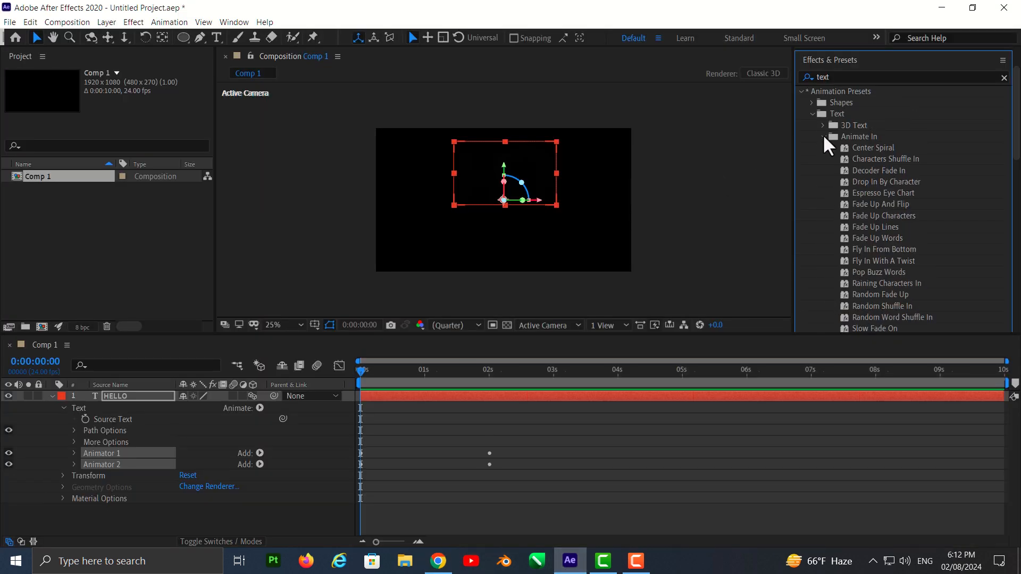
Undo the 3D preset on the HELLO text, apply the Center Spiral preset instead, and preview it.
left_click(882, 148)
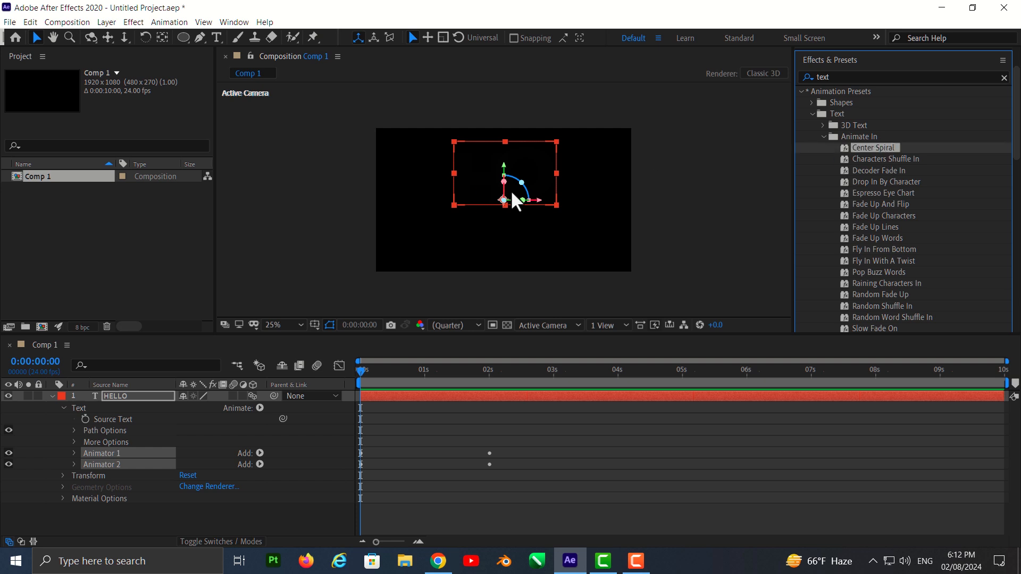
key("ctrl+z")
left_click_drag(877, 148, 497, 190)
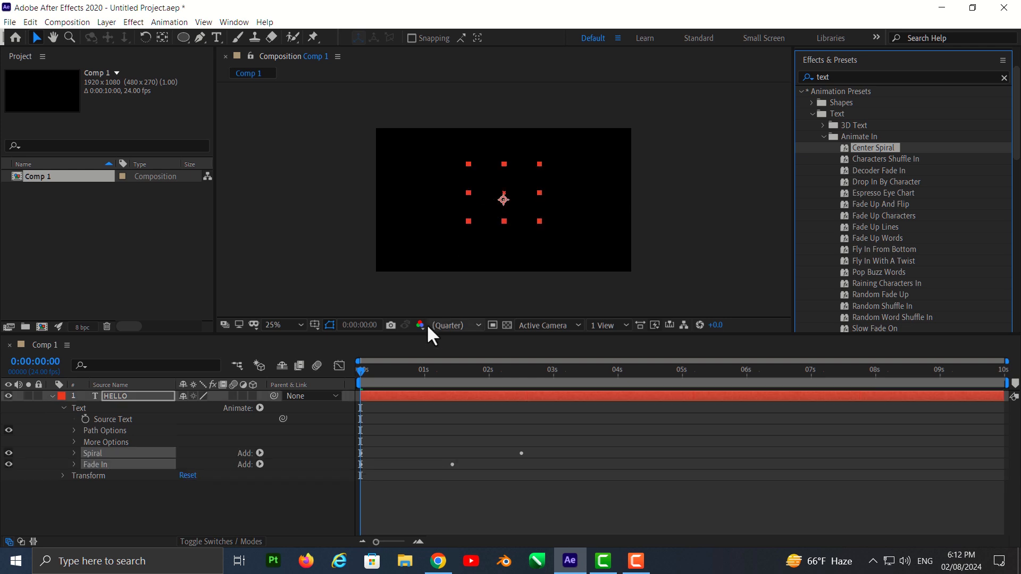
key("space")
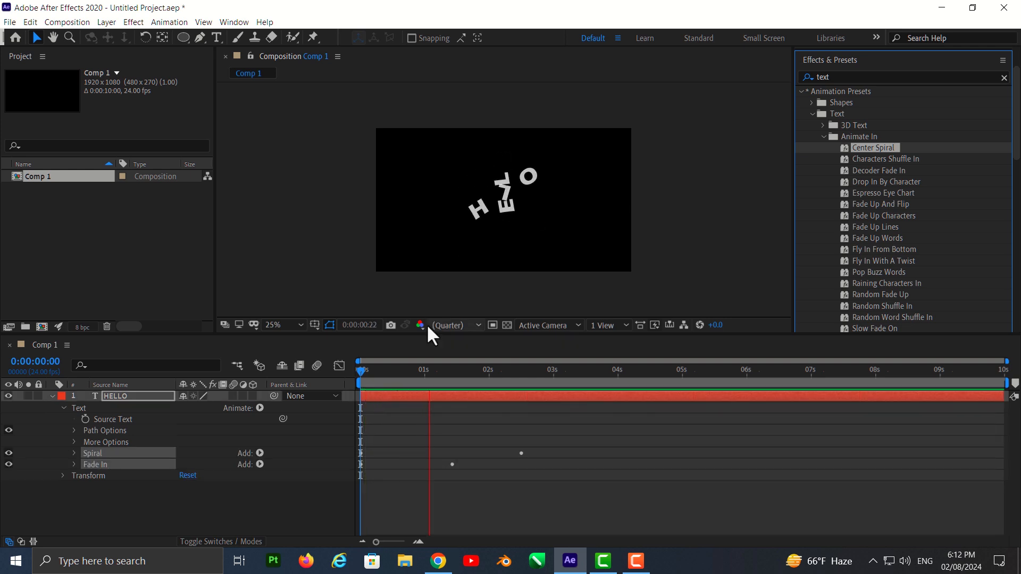
key("space")
Undo Center Spiral, apply the Raining Characters In preset to the HELLO text, and preview it.
key("ctrl+z")
left_click_drag(885, 284, 502, 215)
key("space")
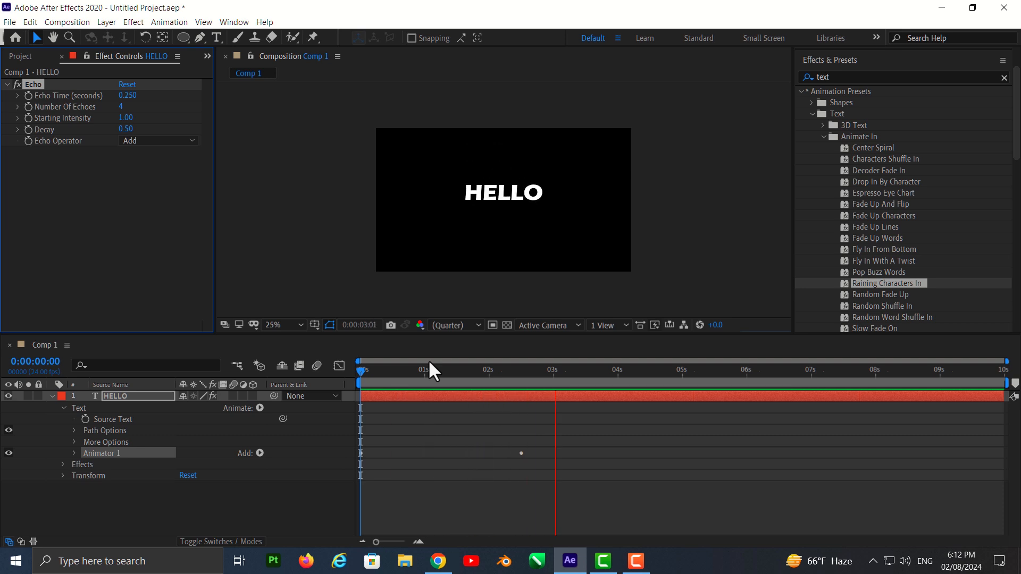
key("space")
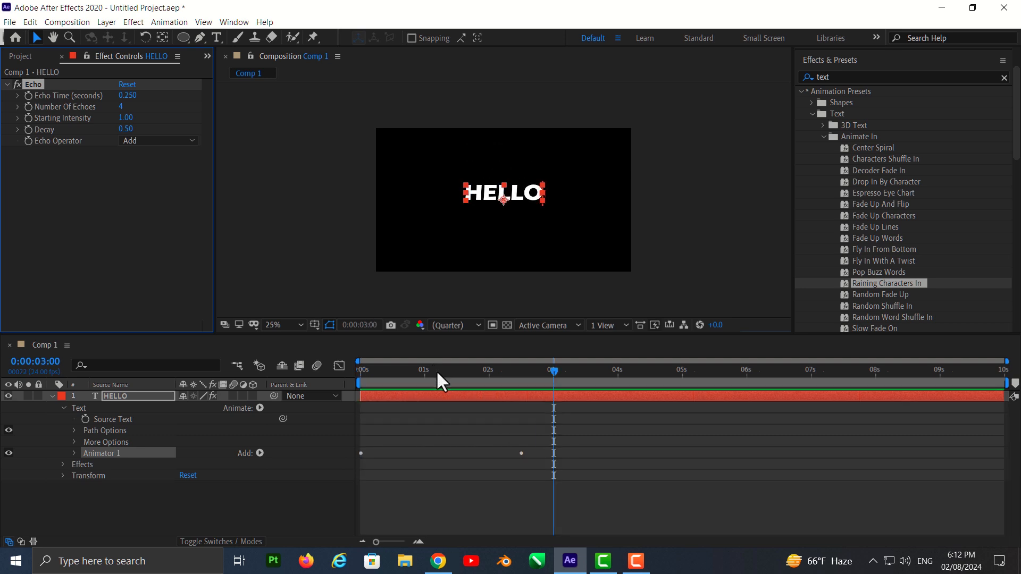
Return to the gallery in Chrome, collapse Animate In, and expand Graphical to look through its preset thumbnails.
left_click(438, 561)
scroll(289, 371, "down", 3)
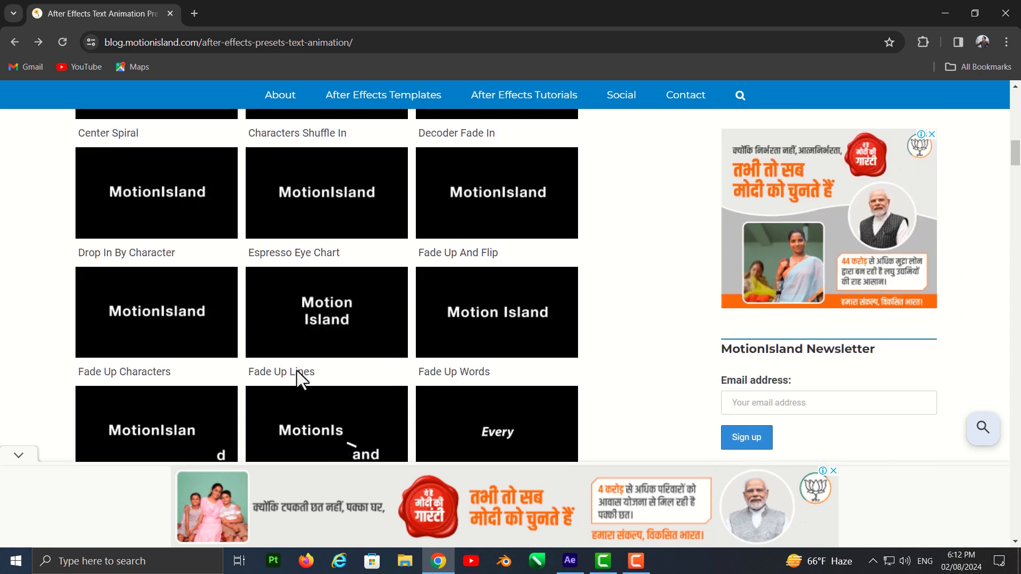
scroll(128, 266, "up", 5)
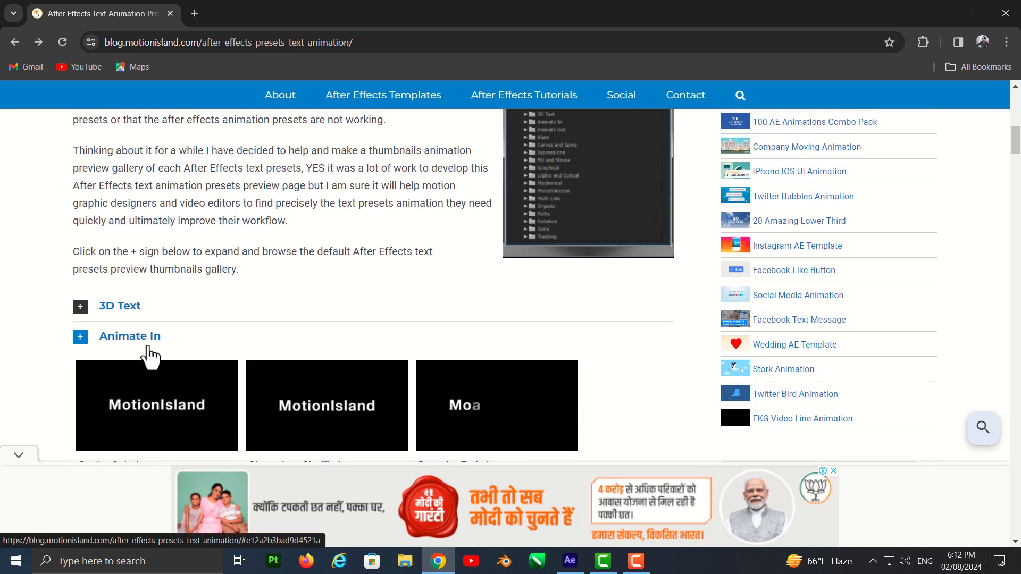
left_click(127, 348)
scroll(160, 351, "down", 3)
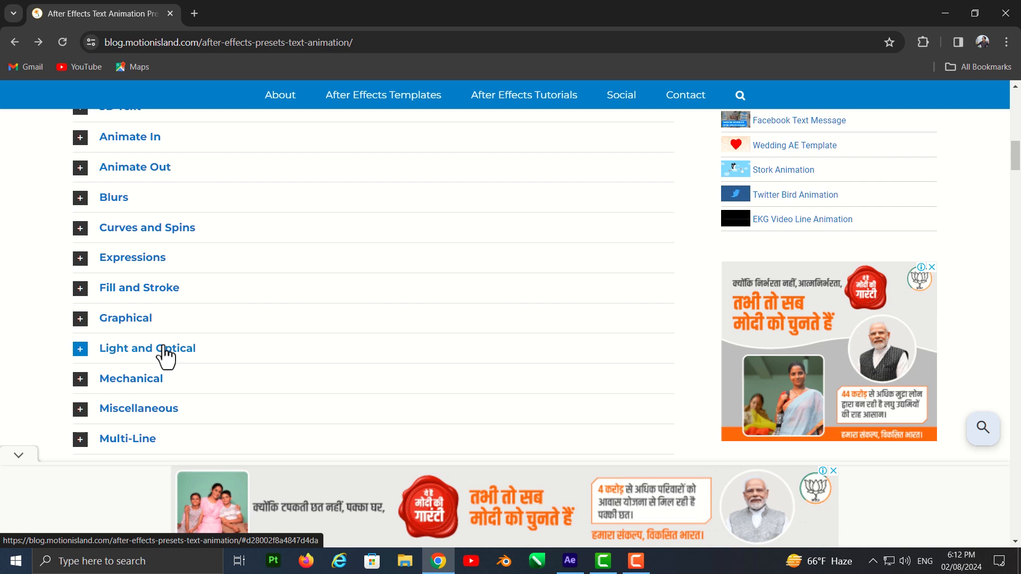
scroll(200, 301, "down", 1)
left_click(102, 252)
scroll(319, 308, "down", 2)
scroll(373, 298, "up", 1)
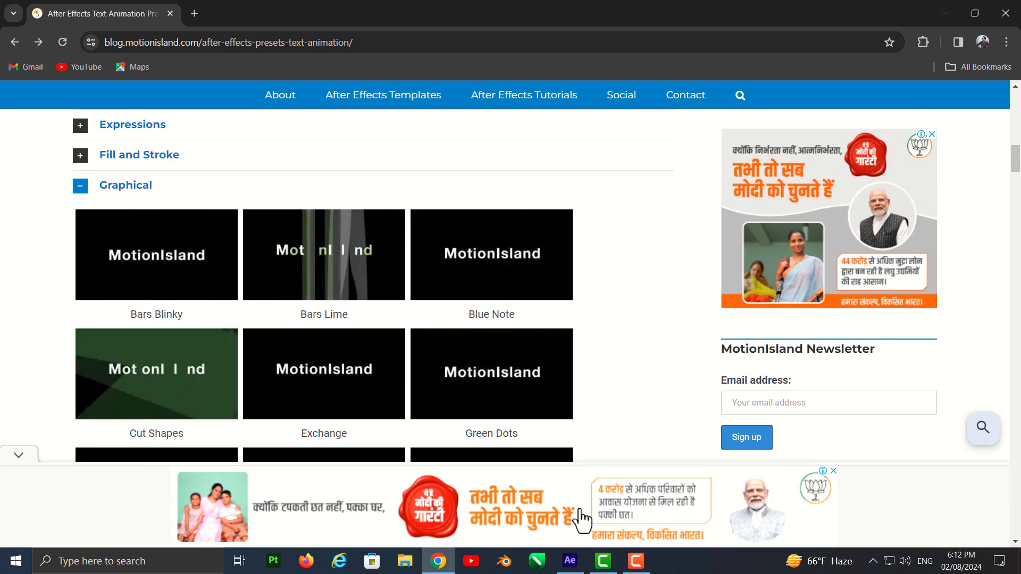
Switch to After Effects, collapse the Animate In preset folder, and expand the Graphical folder.
left_click(569, 561)
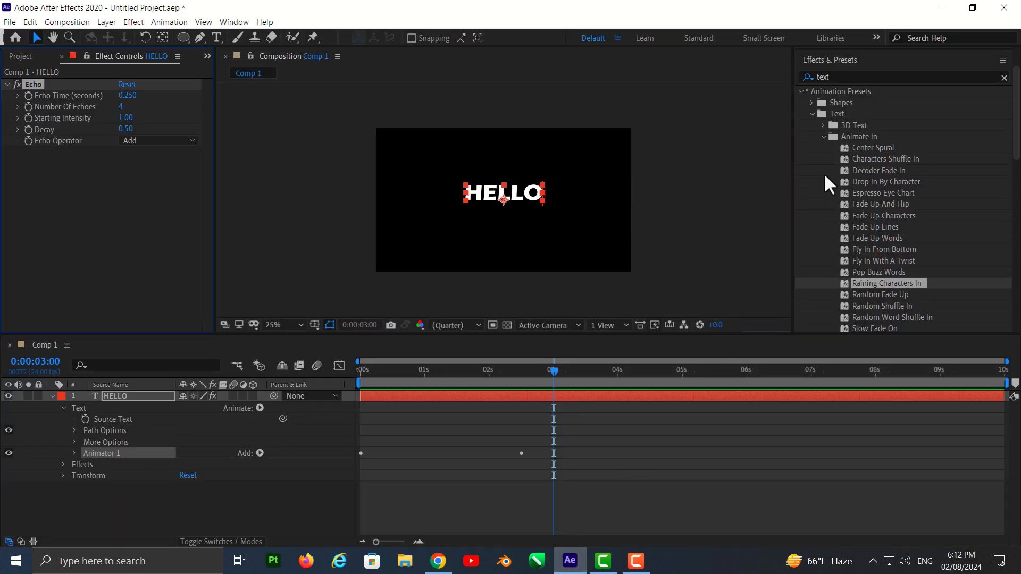
left_click(822, 139)
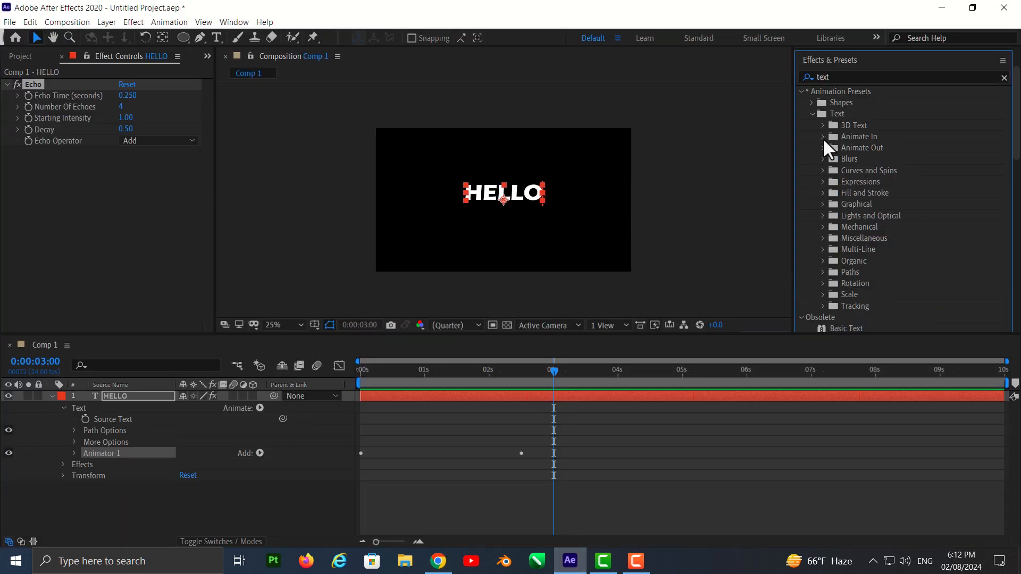
left_click(823, 205)
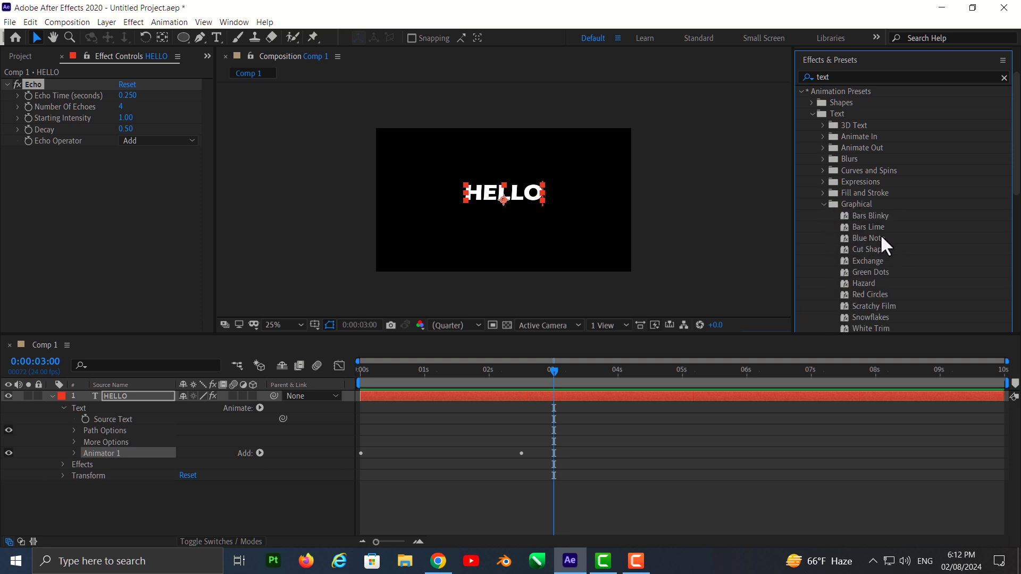
Apply the Bars Lime preset to the HELLO text, preview it from the start, and undo the preset.
left_click_drag(873, 227, 604, 285)
left_click_drag(531, 199, 531, 201)
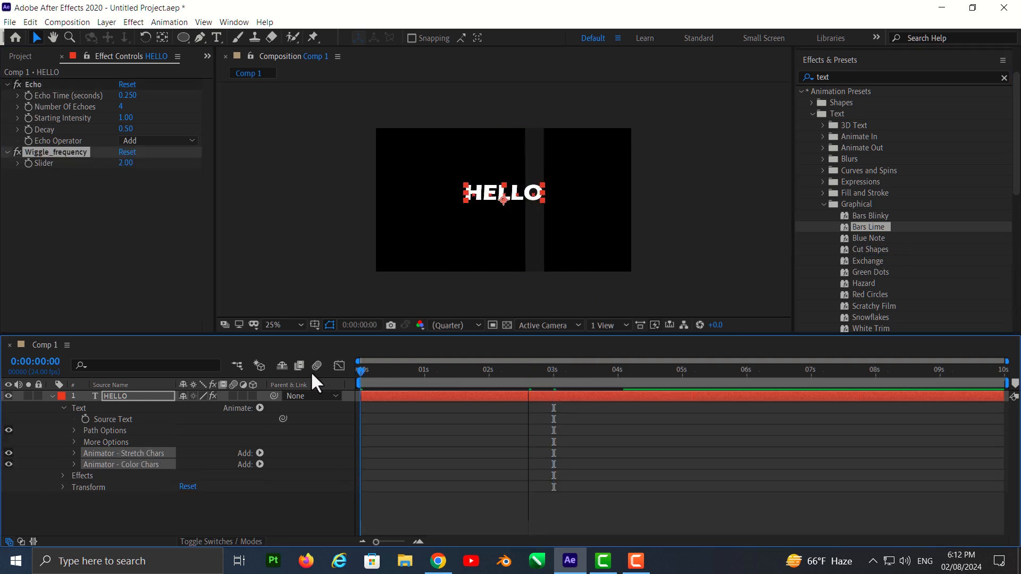
key("Home")
key("space")
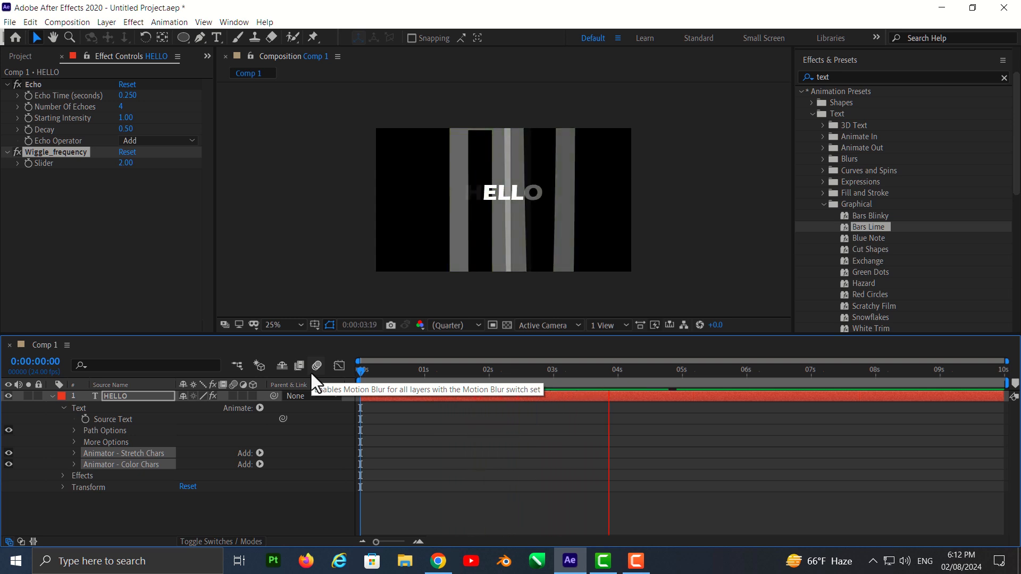
key("space")
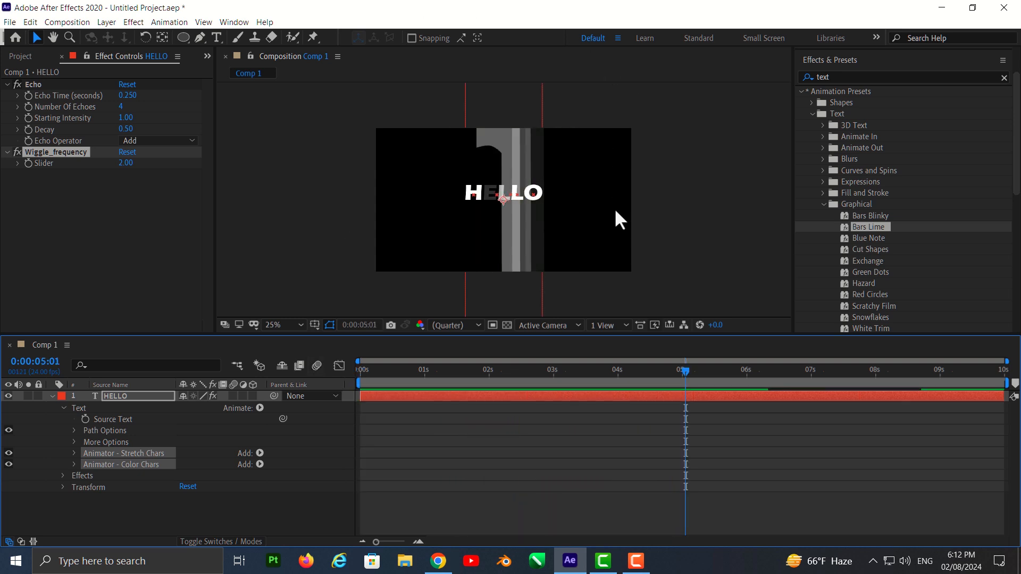
key("ctrl+z")
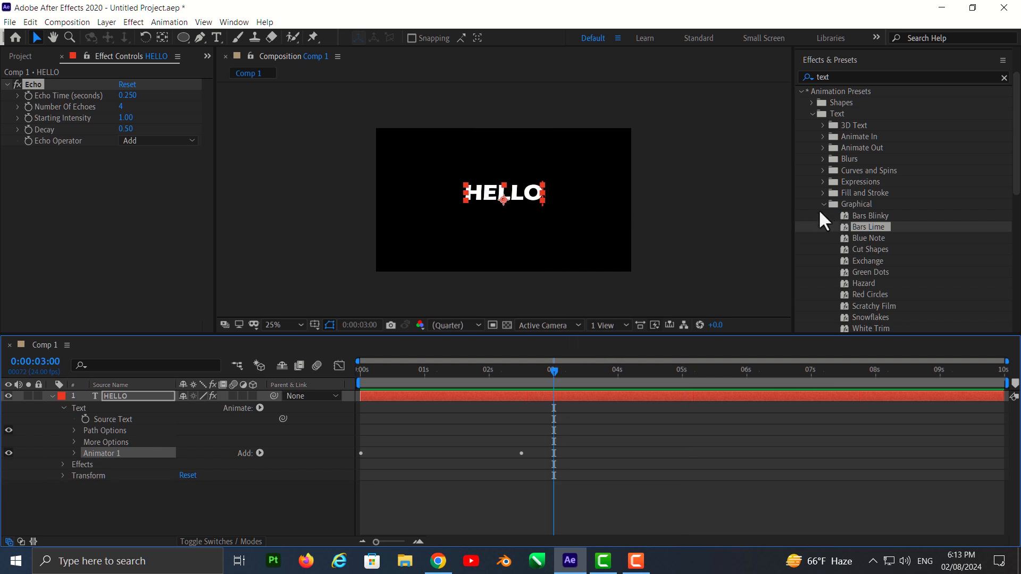
Collapse the Graphical folder and replay the Raining Characters In animation on HELLO from the start.
left_click(822, 205)
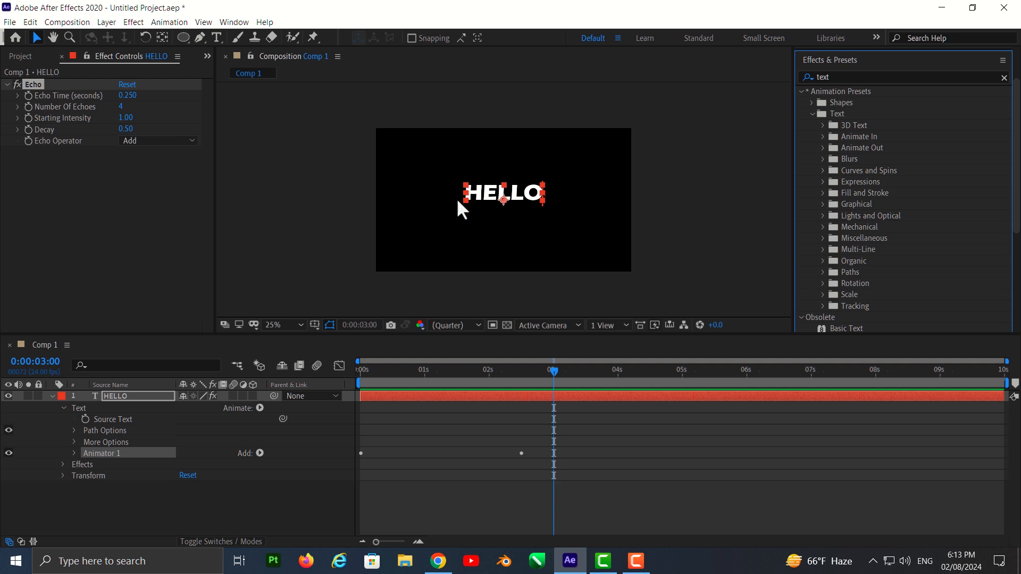
left_click_drag(553, 373, 344, 377)
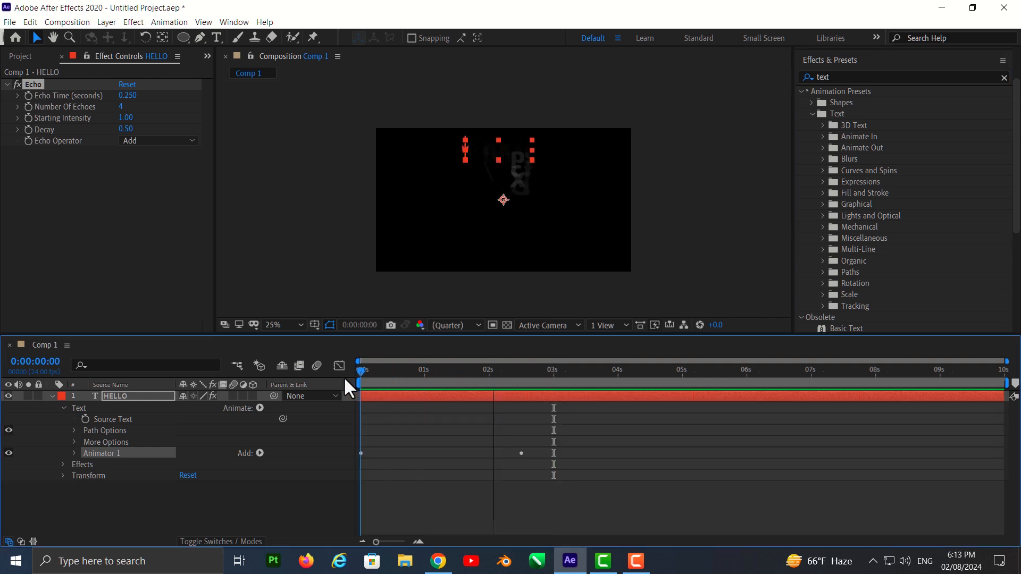
key("space")
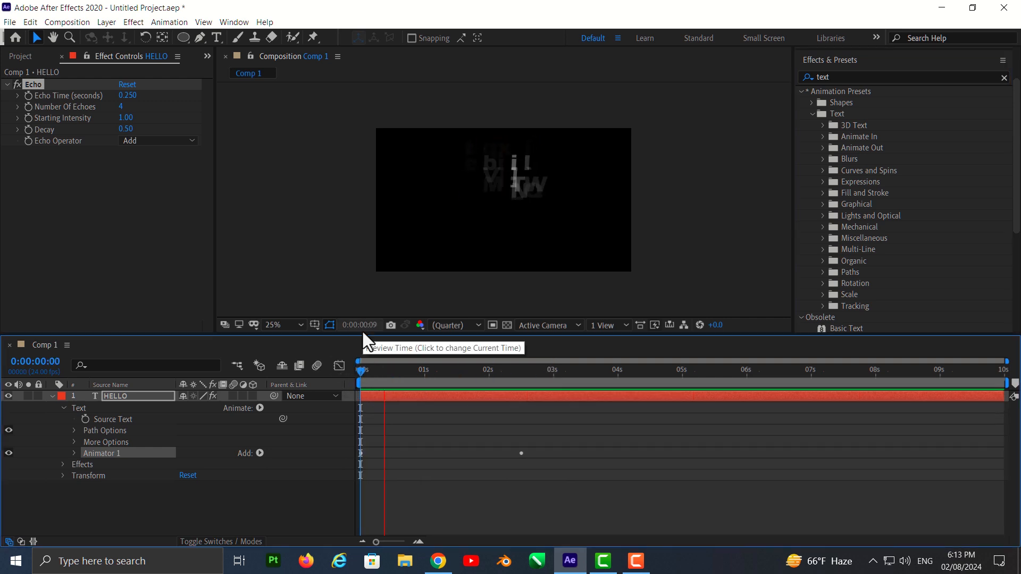